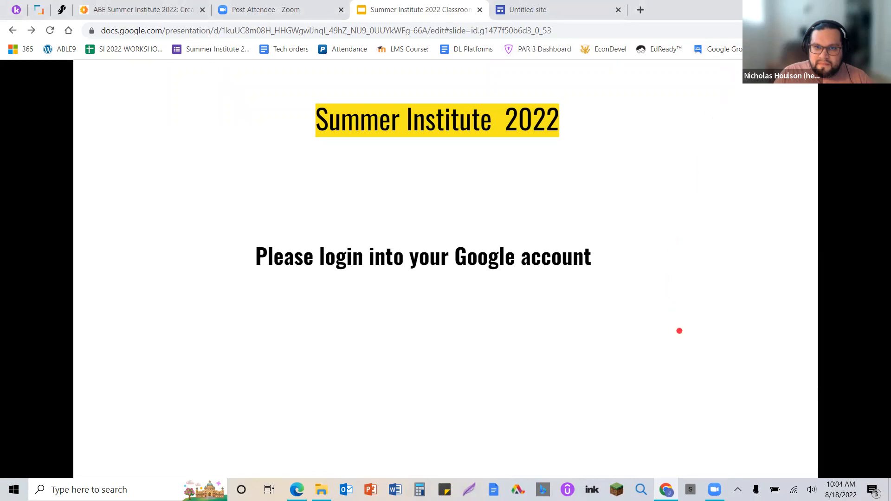
Advance the presentation past the sponsors and title slides to the Sites.new themes and colors slide
left_click(679, 331)
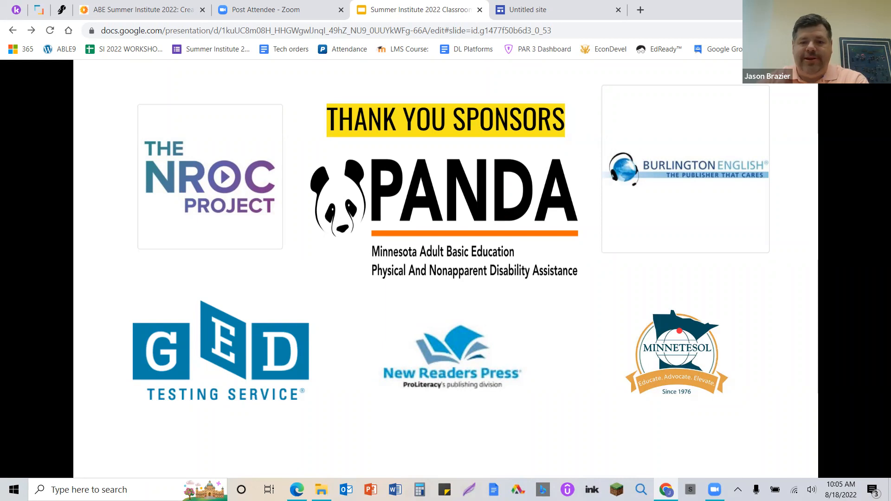
key("Right")
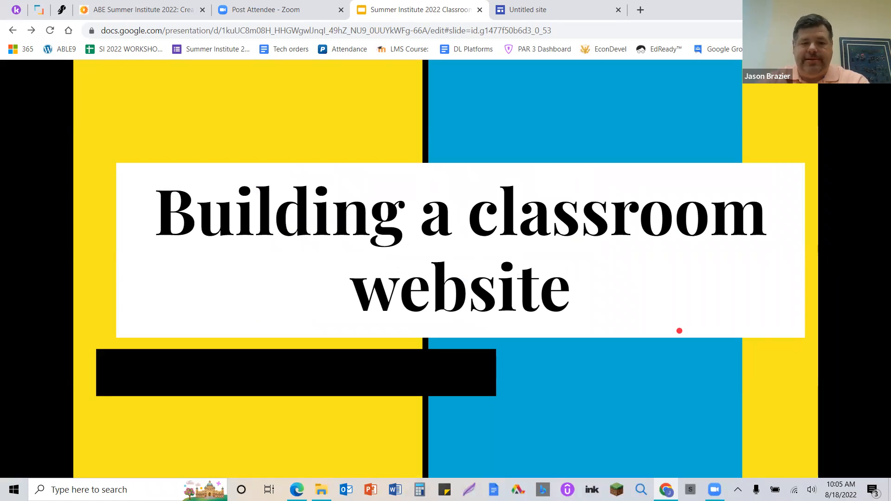
key("Right")
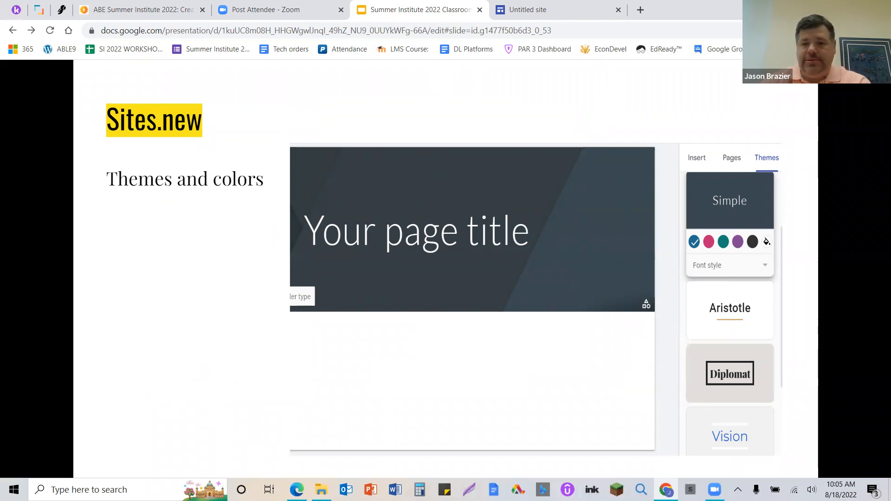
Switch to the browser page with the untitled Google Sites project and maximize the window
left_click(803, 9)
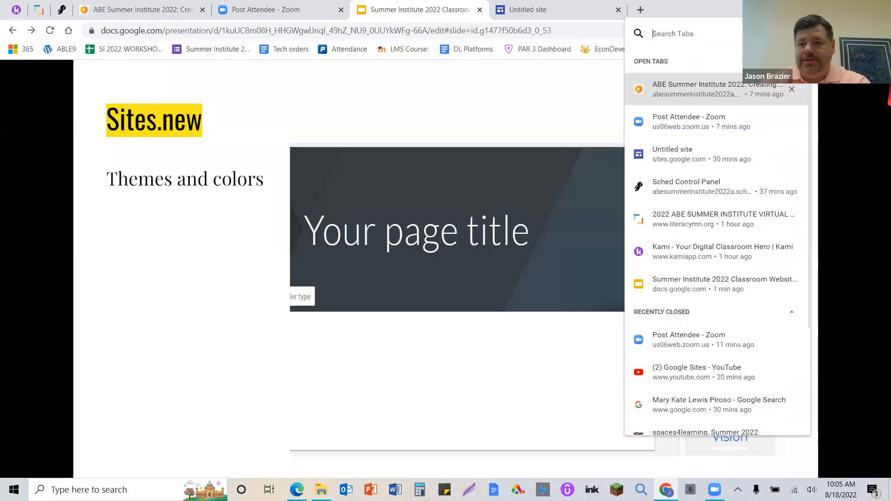
left_click(848, 8)
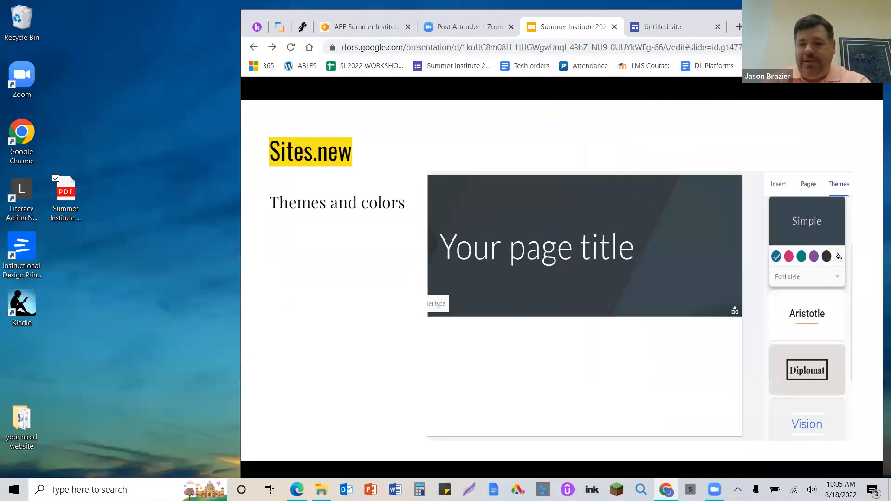
left_click_drag(682, 15, 535, 45)
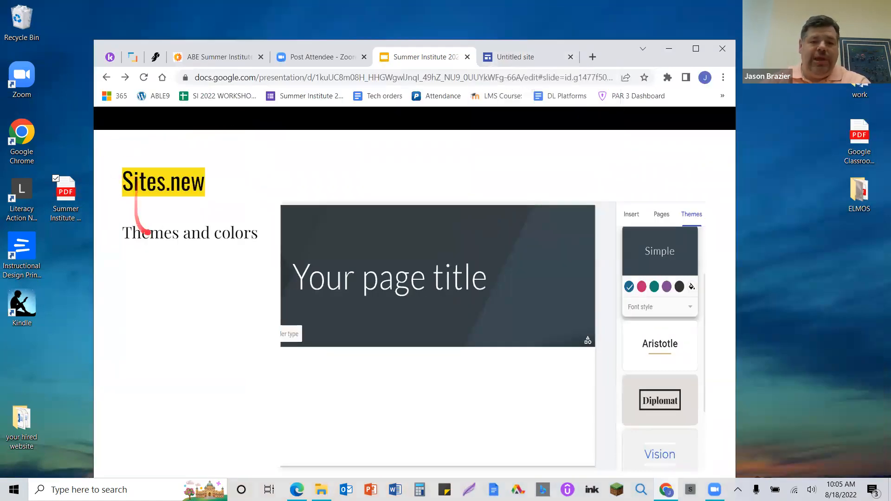
left_click(521, 58)
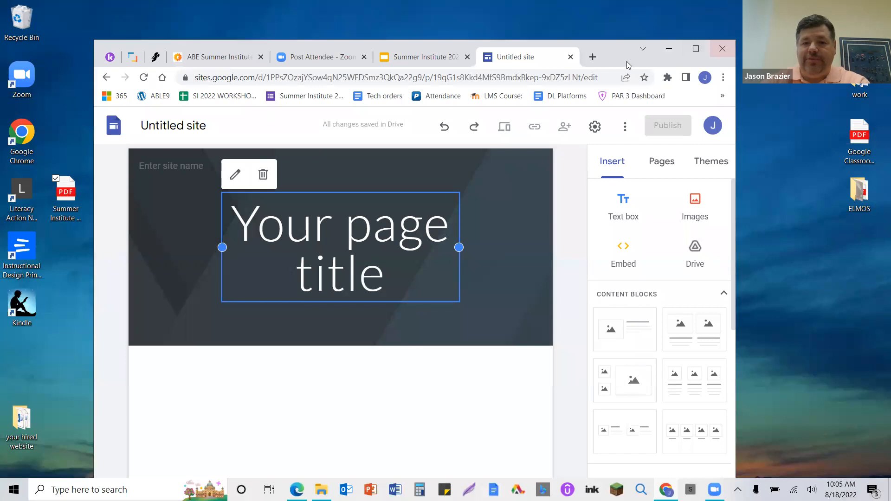
left_click_drag(617, 50, 628, 43)
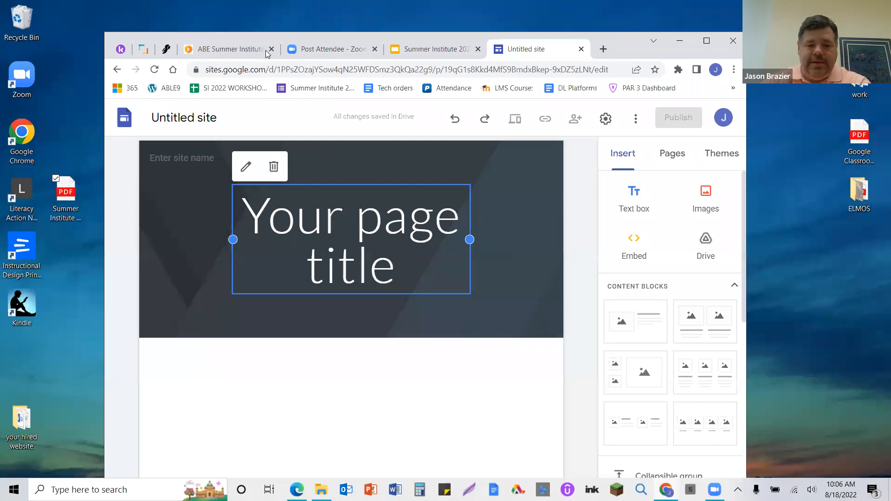
key("super+Up")
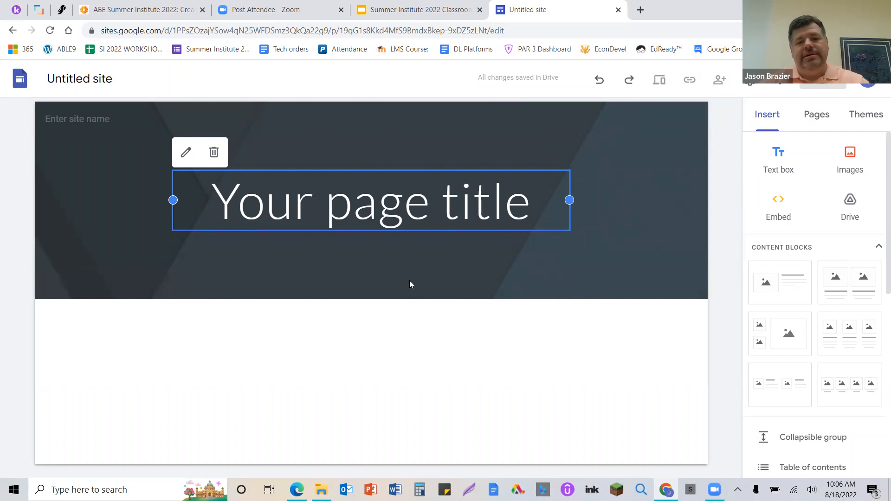
Replace the placeholder page title in the banner with the teacher's first name followed by "Class"
left_click(531, 206)
left_click_drag(531, 206, 219, 225)
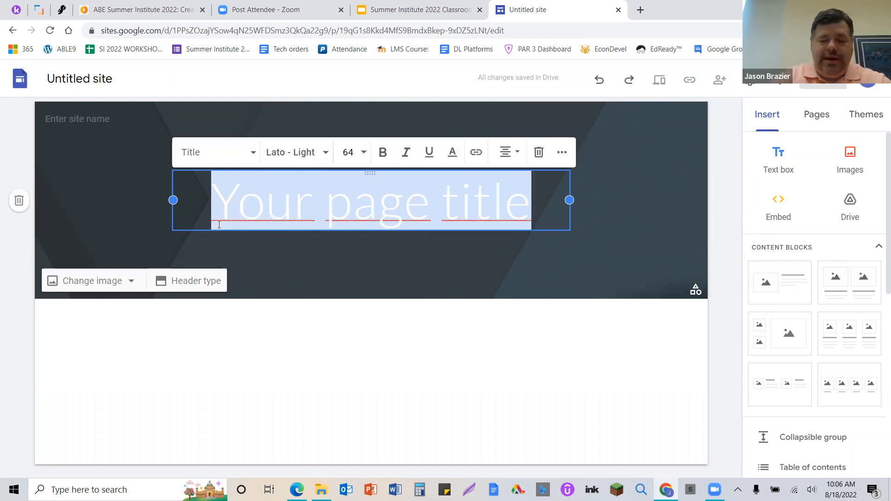
type("Ja")
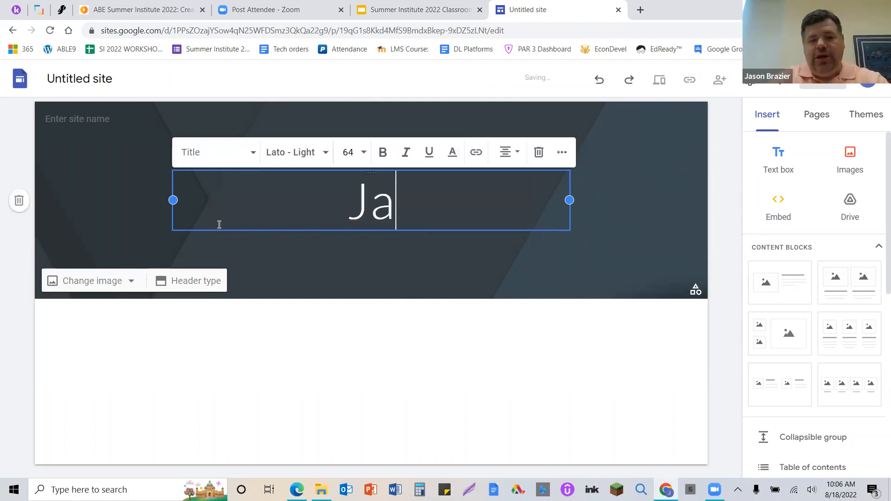
type("sons Class")
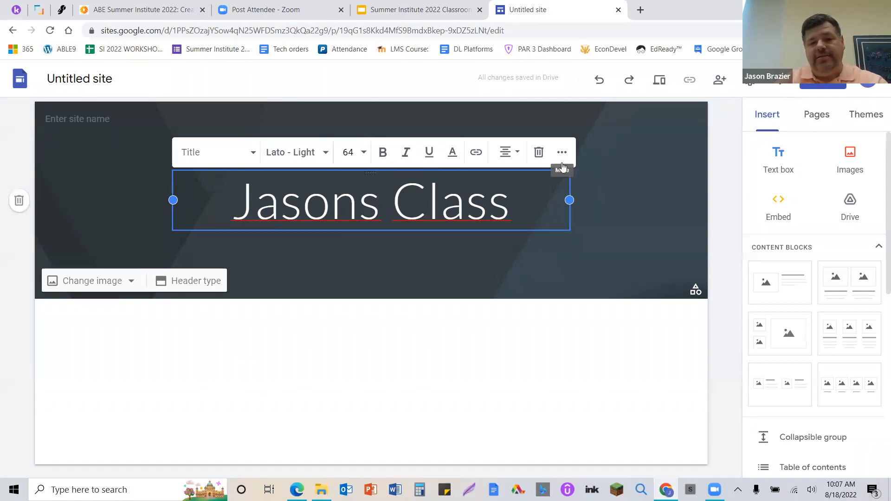
Try the Cover, Large banner and Title only header types, ending with the header set back to Banner
left_click(188, 284)
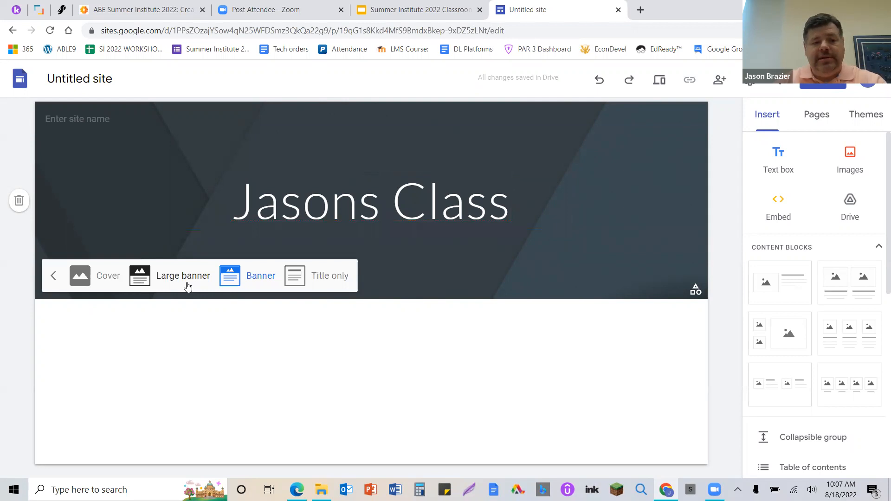
left_click(87, 278)
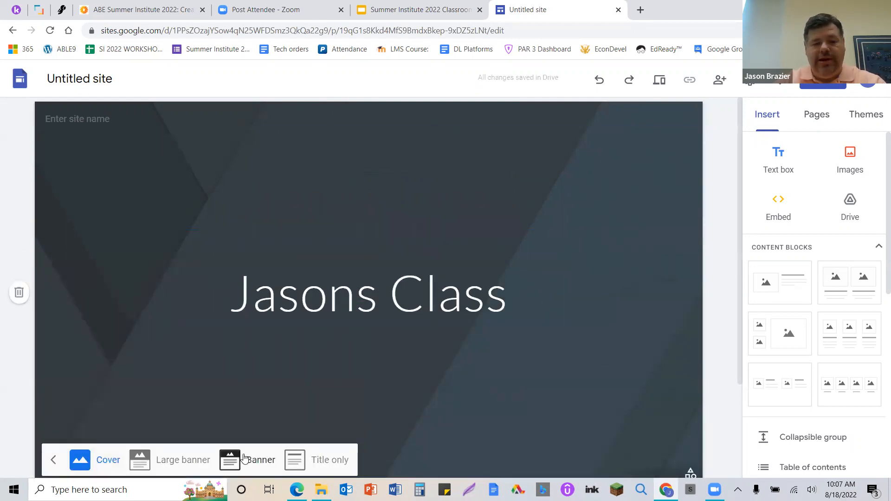
left_click(209, 457)
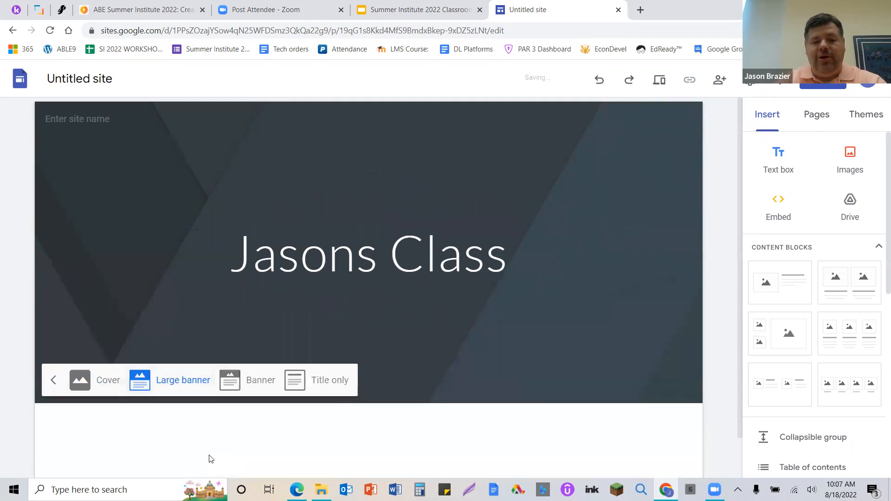
left_click(270, 383)
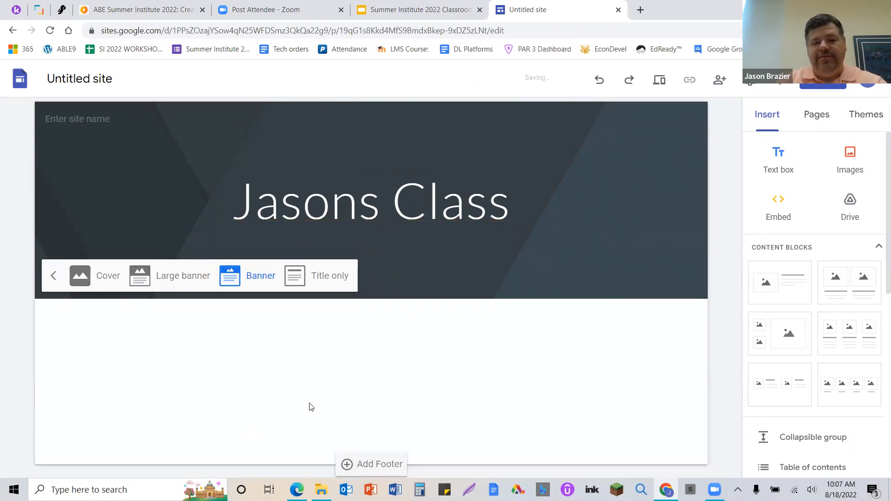
left_click(328, 284)
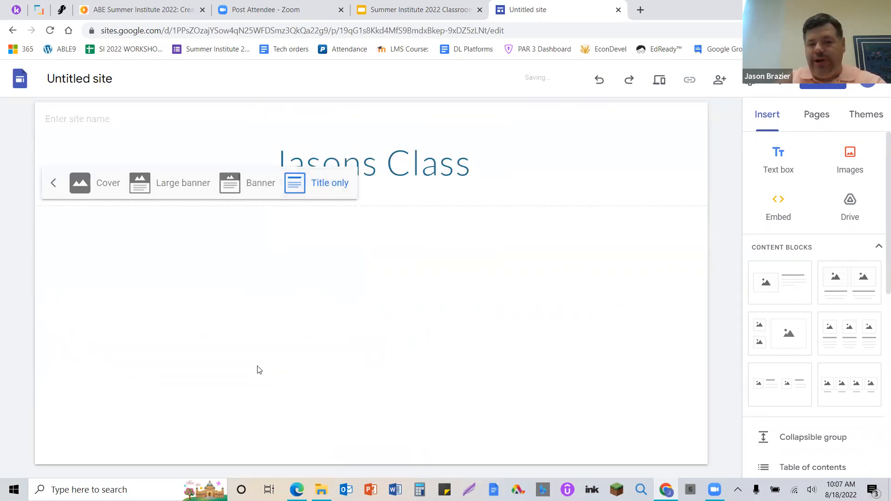
left_click(245, 187)
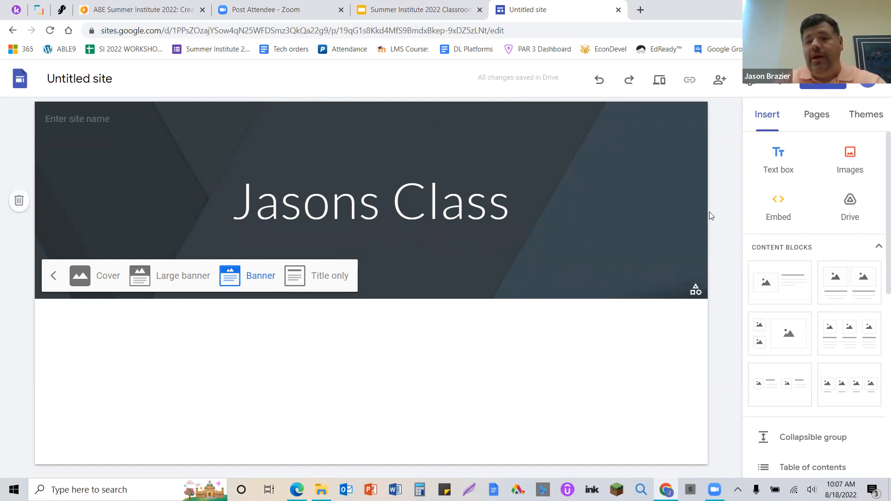
Try the Simple theme's pink, teal, purple and dark grey colors, and set its font style to Classic
left_click(857, 121)
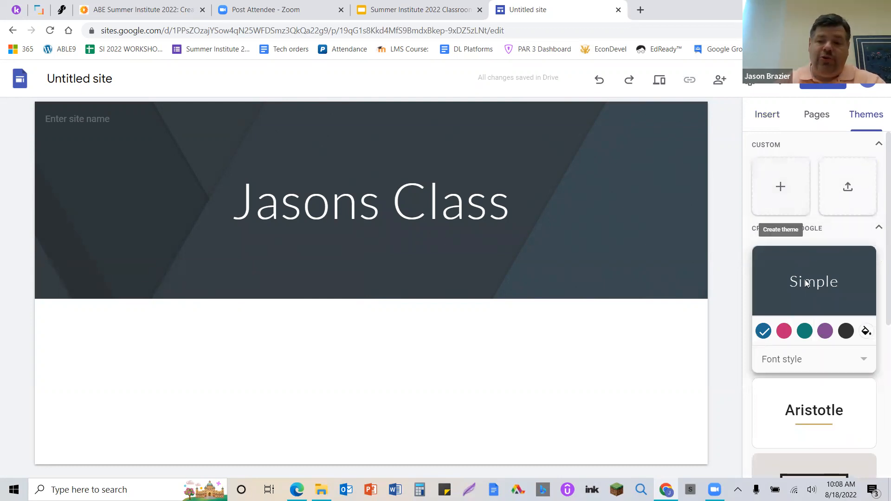
scroll(806, 273, "down", 3)
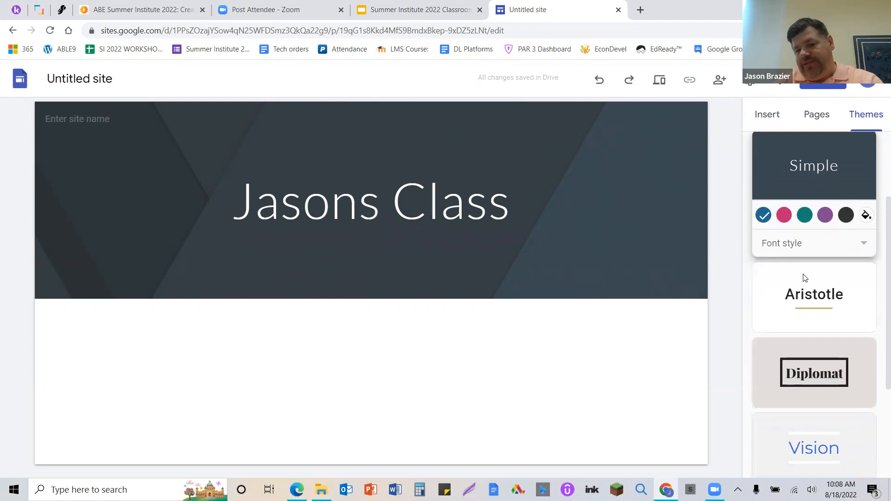
left_click(784, 215)
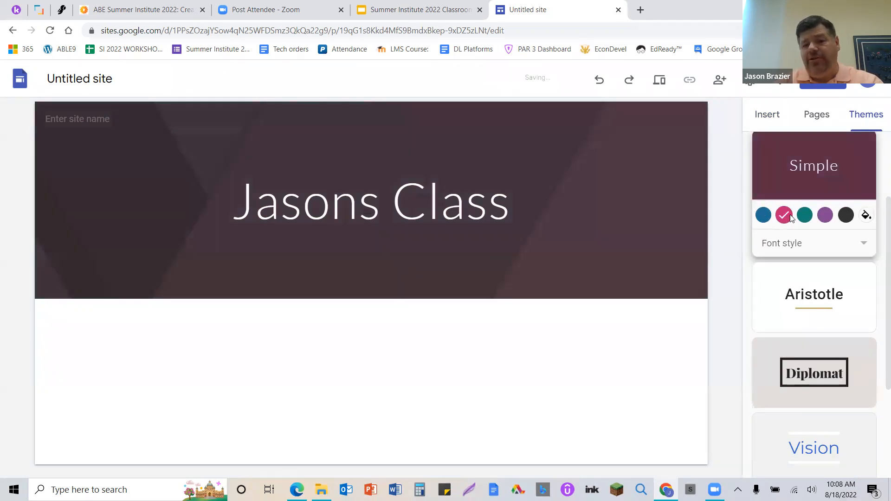
left_click(804, 216)
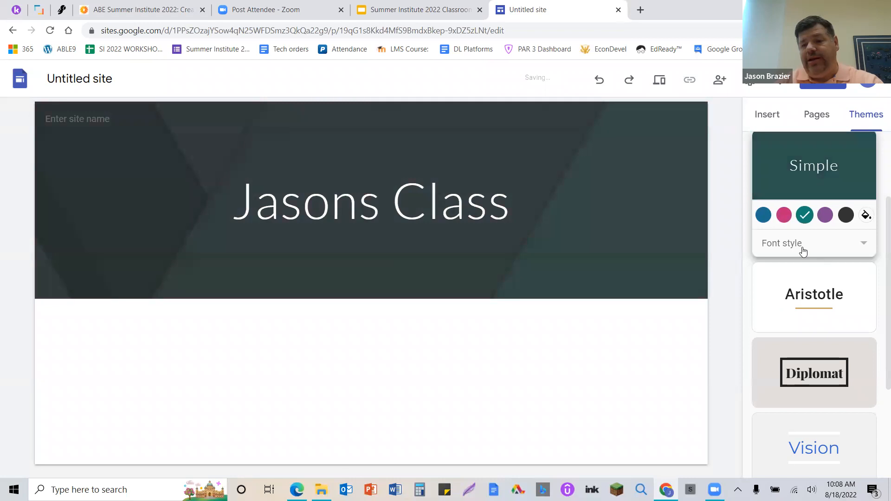
left_click(825, 218)
left_click(845, 217)
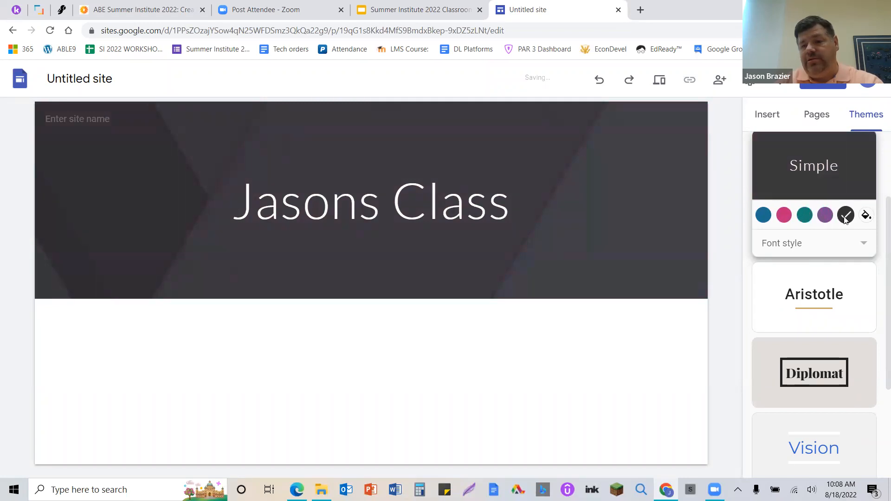
left_click(865, 244)
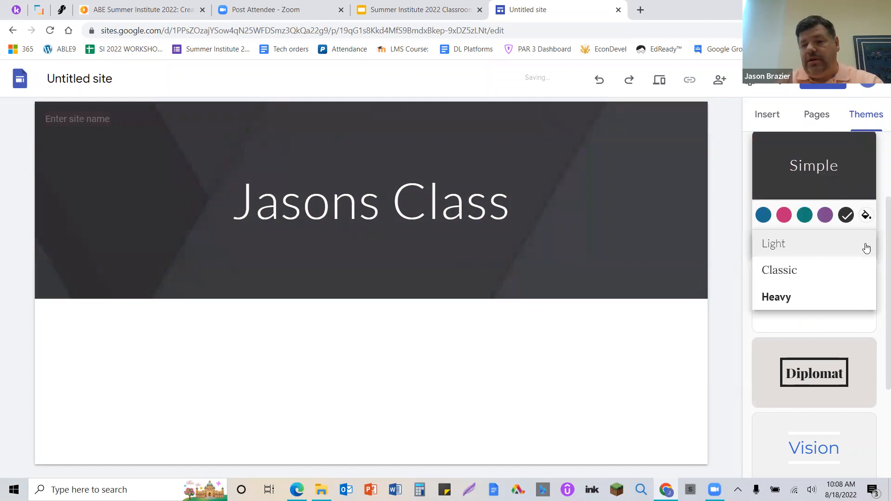
left_click(818, 278)
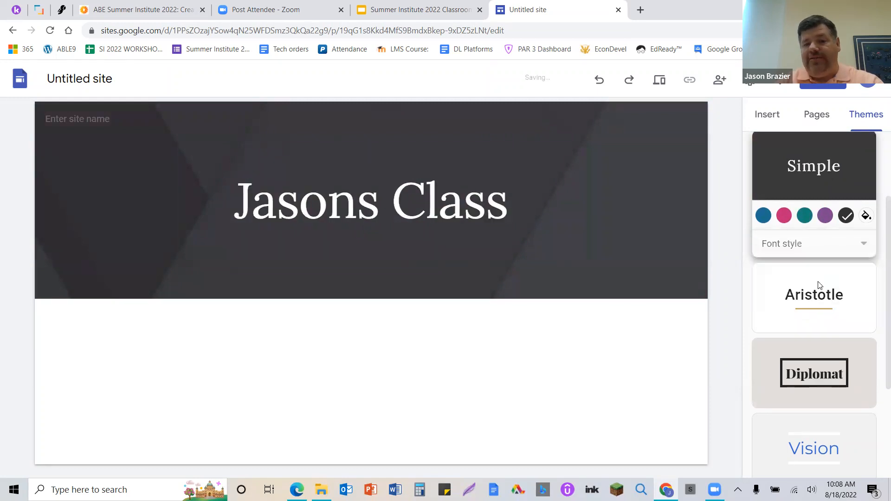
Try blue and green custom colors for the Simple theme, settling on "red" as the custom color
left_click(865, 217)
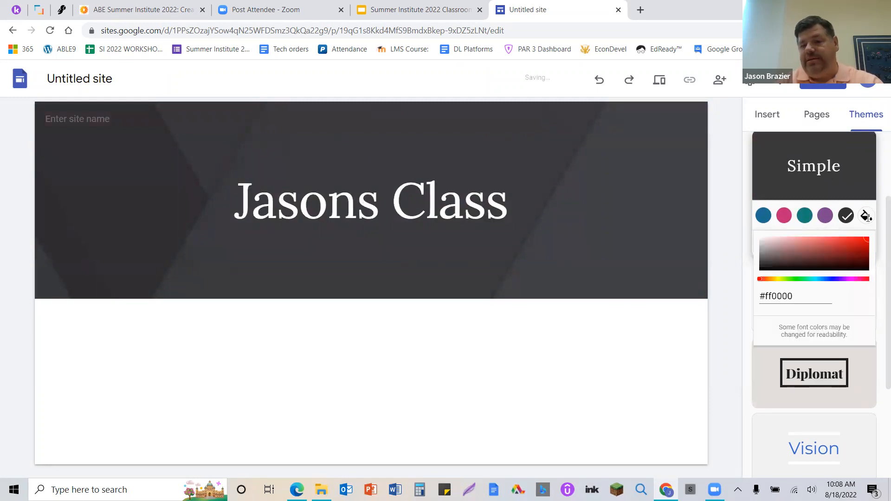
left_click(832, 279)
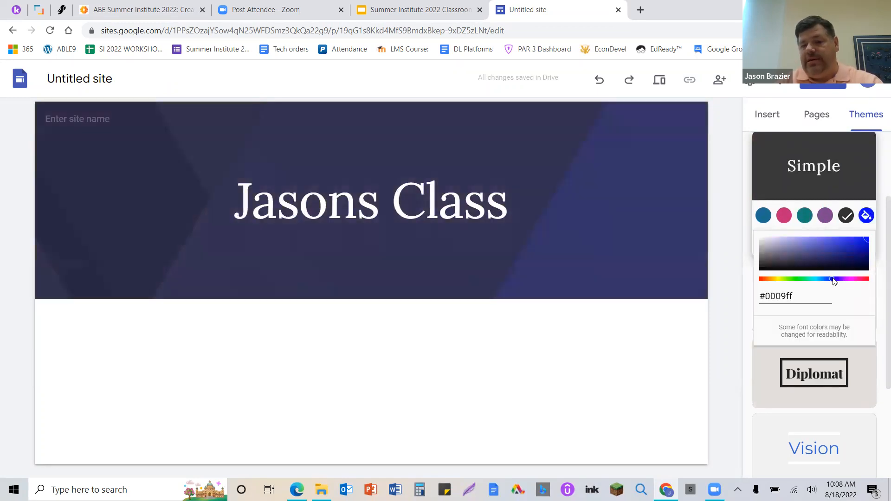
left_click(807, 280)
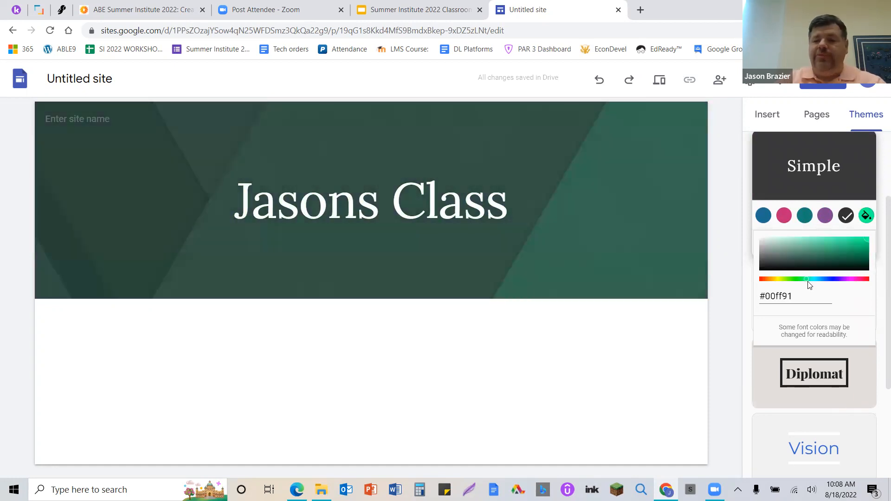
left_click_drag(792, 296, 755, 300)
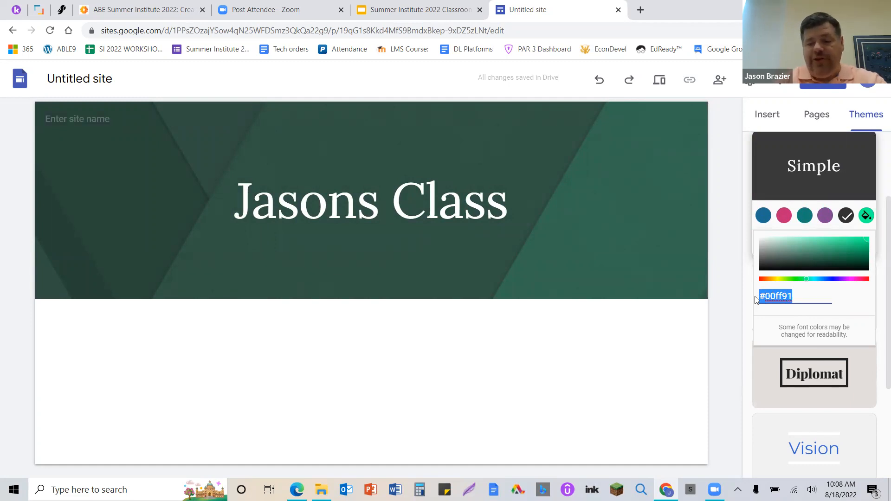
type("red")
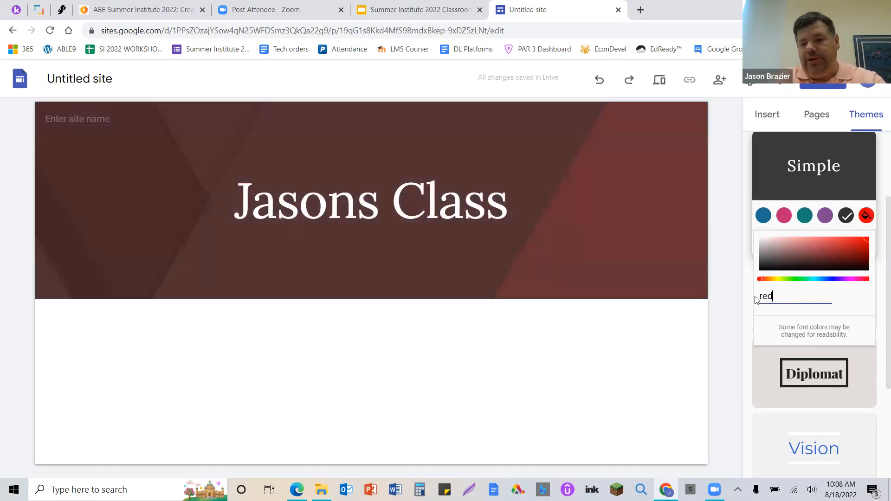
key("Return")
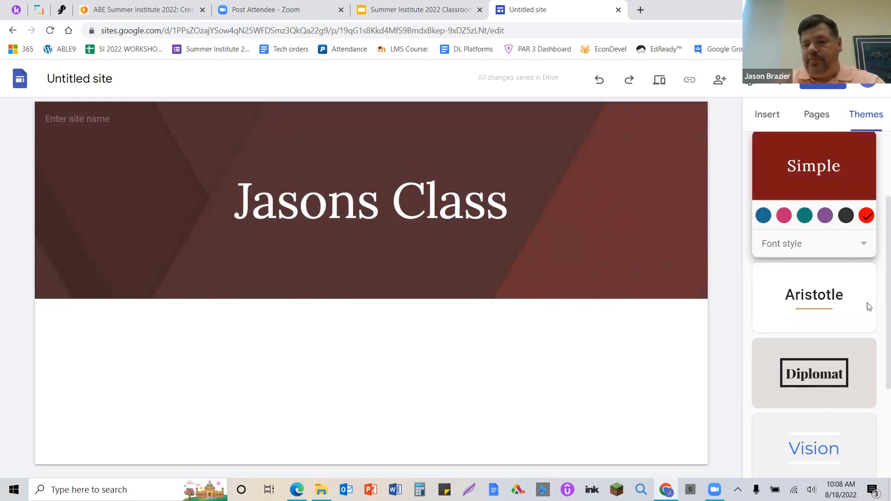
Try the Aristotle, Diplomat and Vision themes on the site, ending with the Impression theme applied
left_click(825, 314)
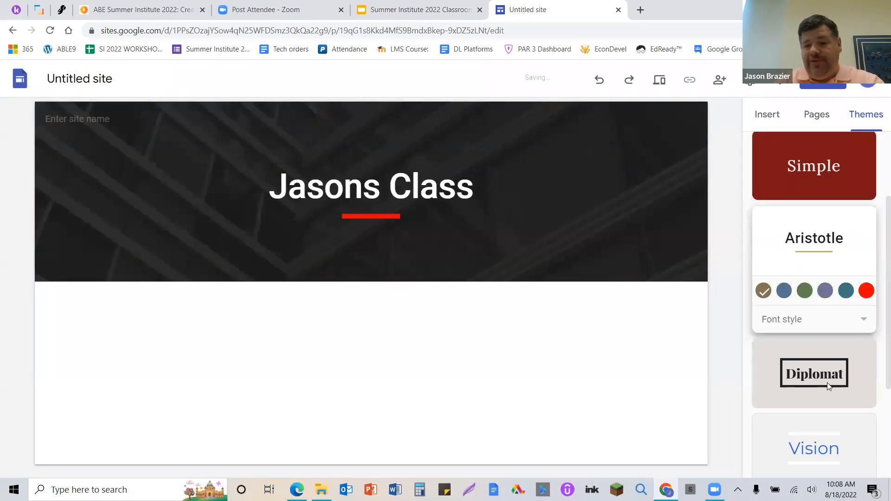
left_click(828, 386)
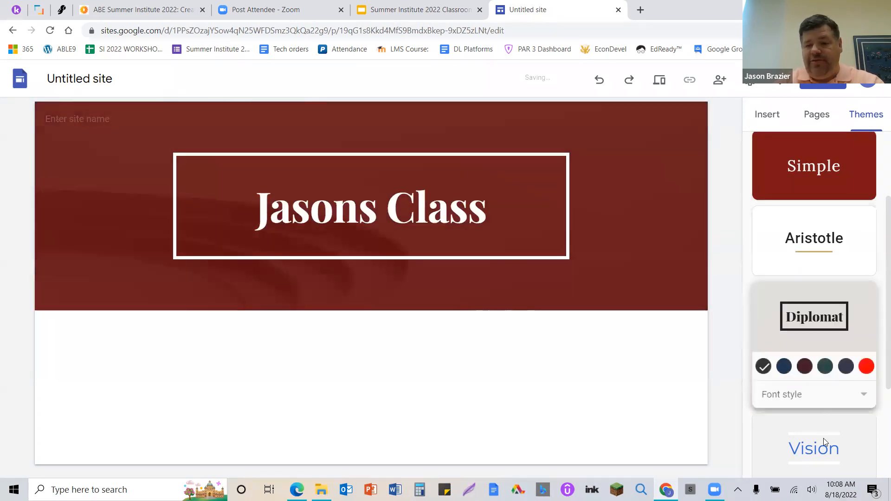
left_click(823, 447)
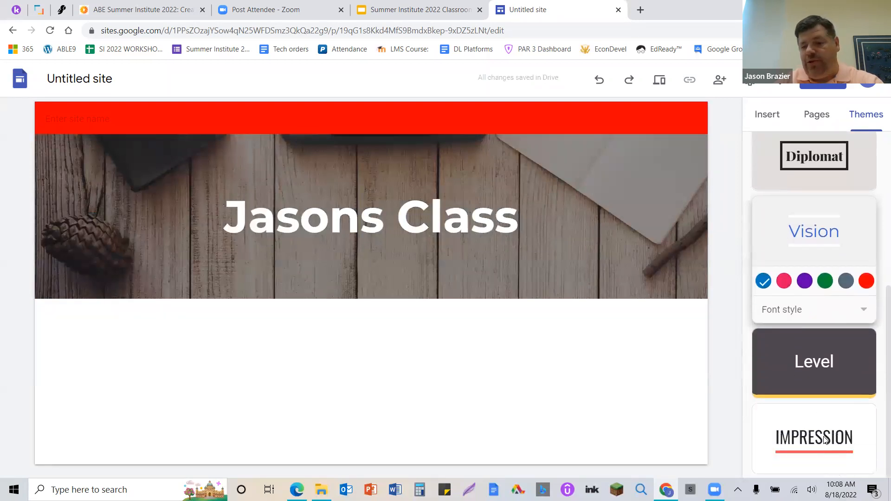
left_click(825, 439)
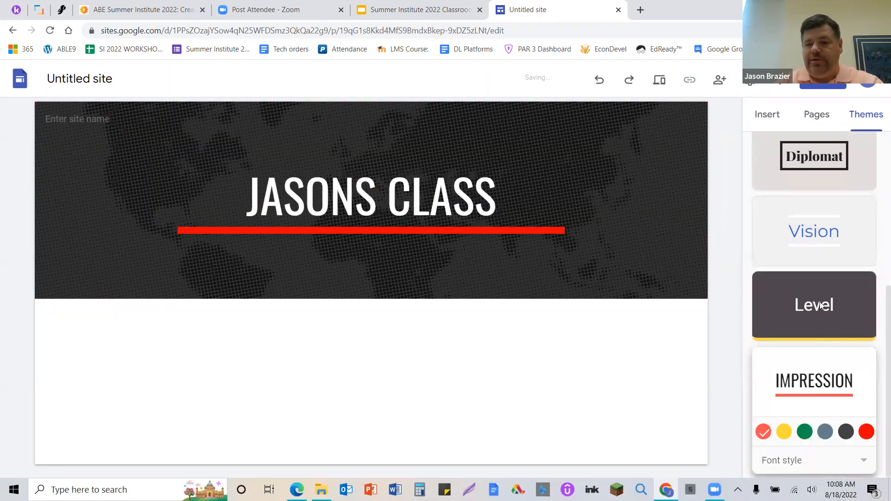
Try the Vision theme on the site, ending with the Diplomat theme applied
left_click(822, 245)
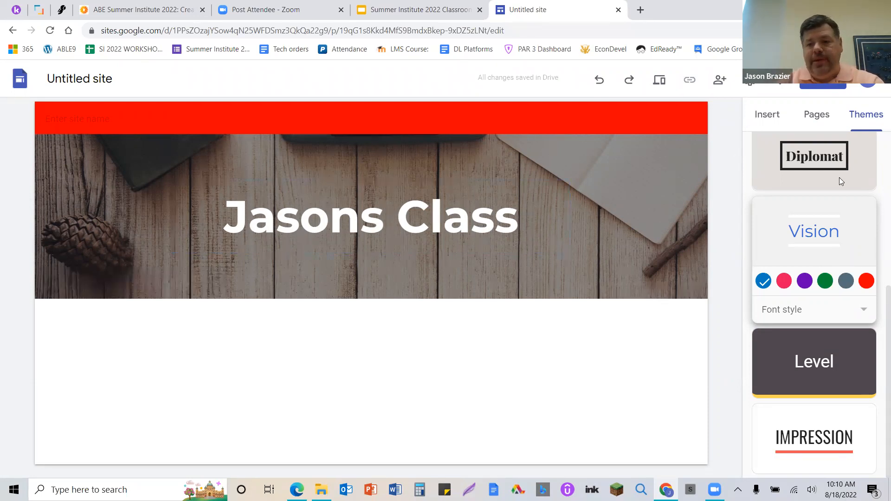
left_click(812, 168)
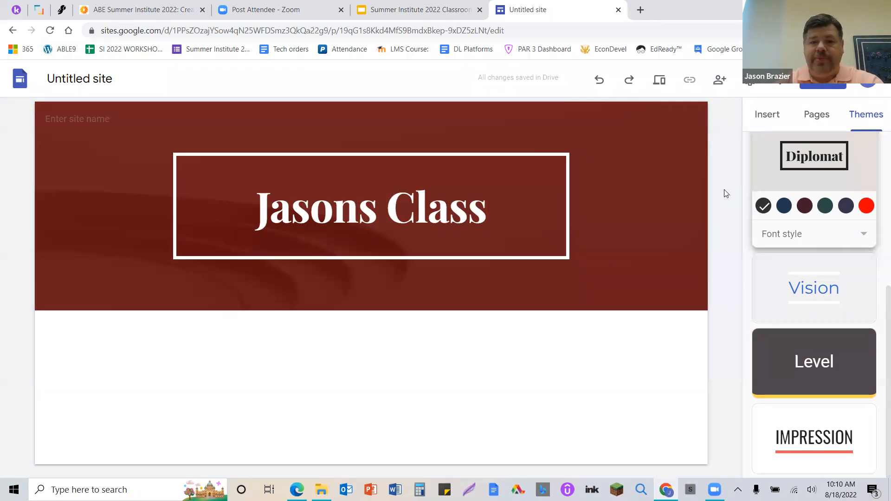
Replace the header image with the gallery photo of a pen lying on a blue notebook beside a tablet
mouse_move(369, 284)
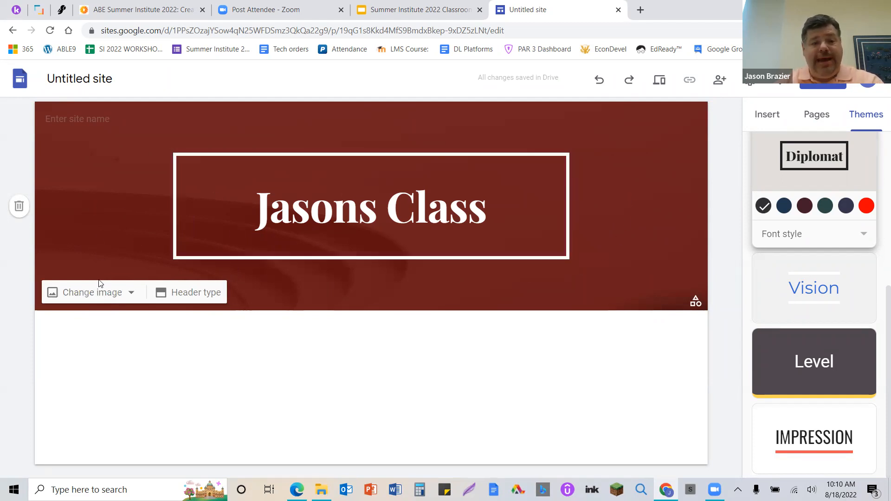
left_click(91, 302)
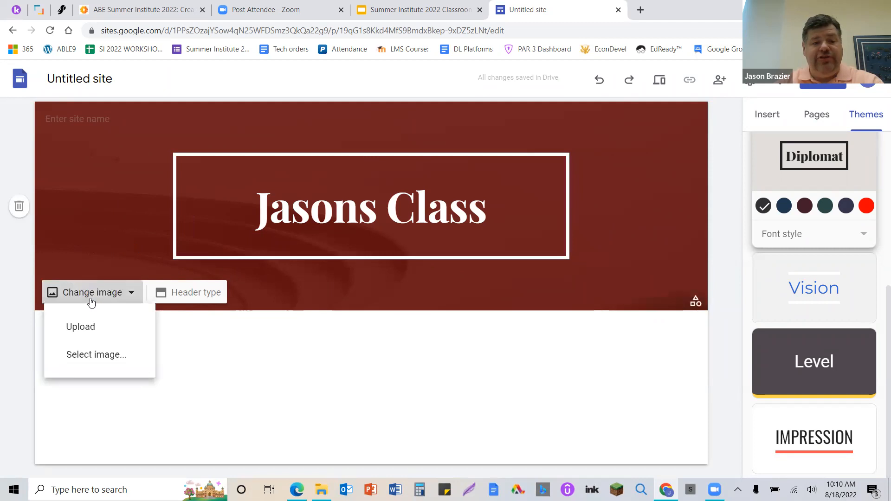
left_click(90, 357)
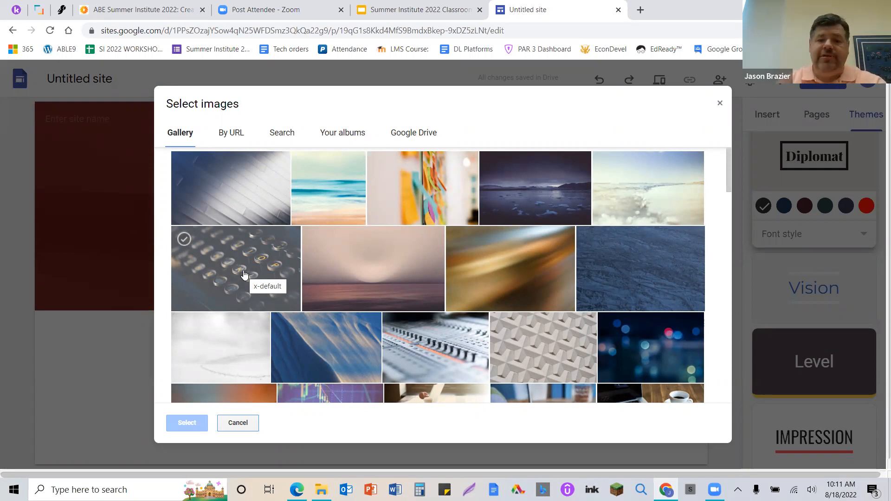
scroll(338, 267, "down", 5)
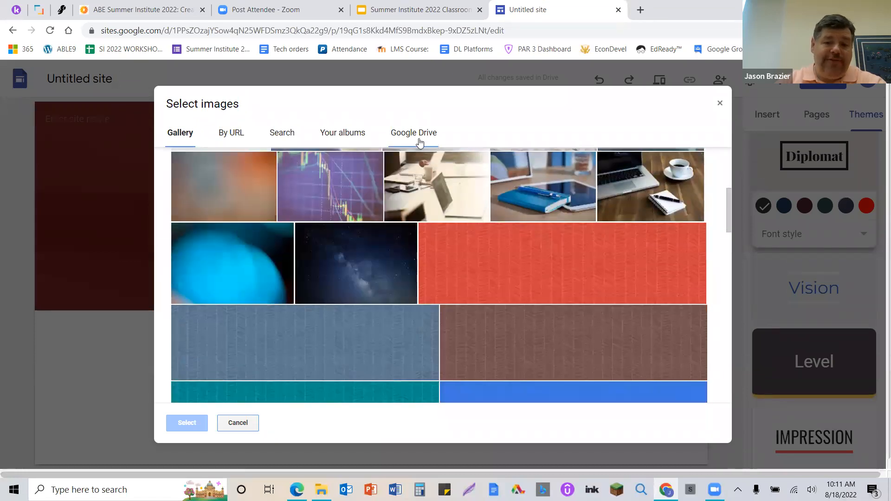
scroll(458, 254, "up", 3)
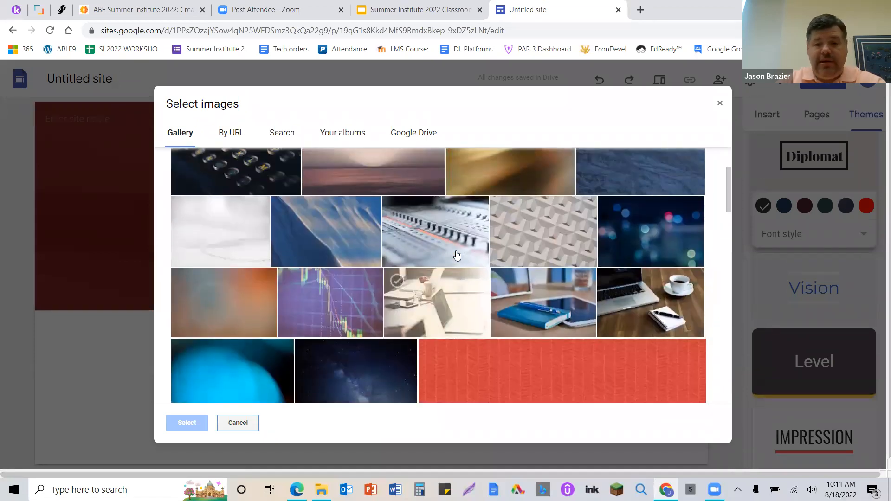
left_click(554, 315)
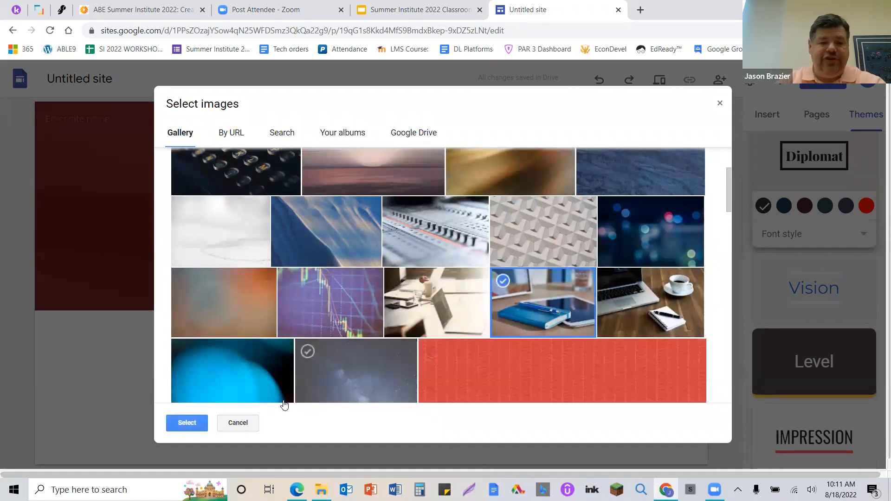
left_click(187, 422)
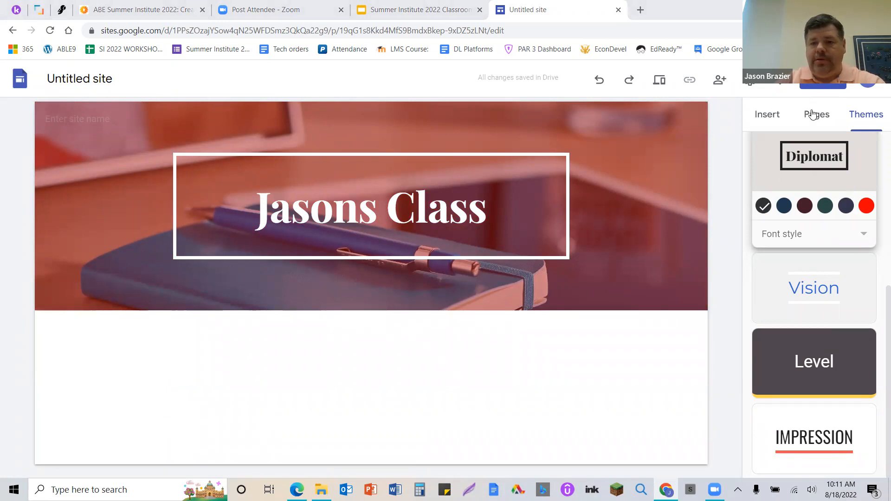
Insert the content block with two side-by-side image placeholders, each with a heading and text underneath, below the header
left_click(772, 118)
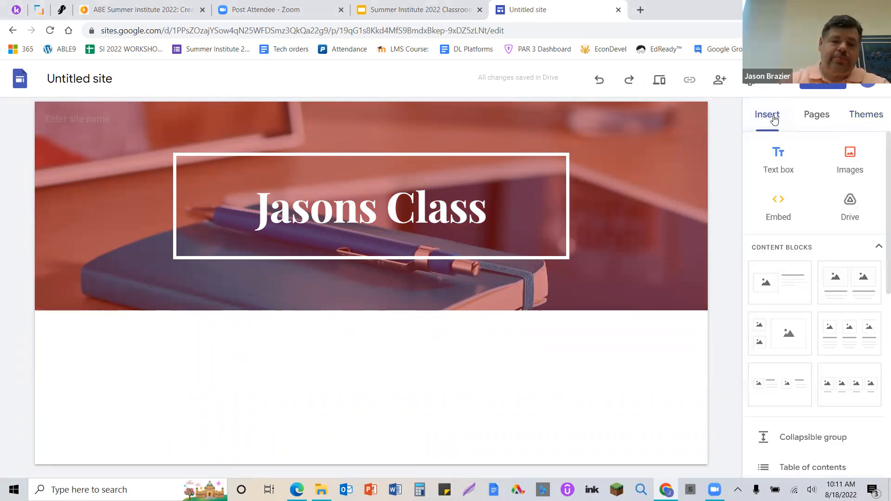
mouse_move(556, 257)
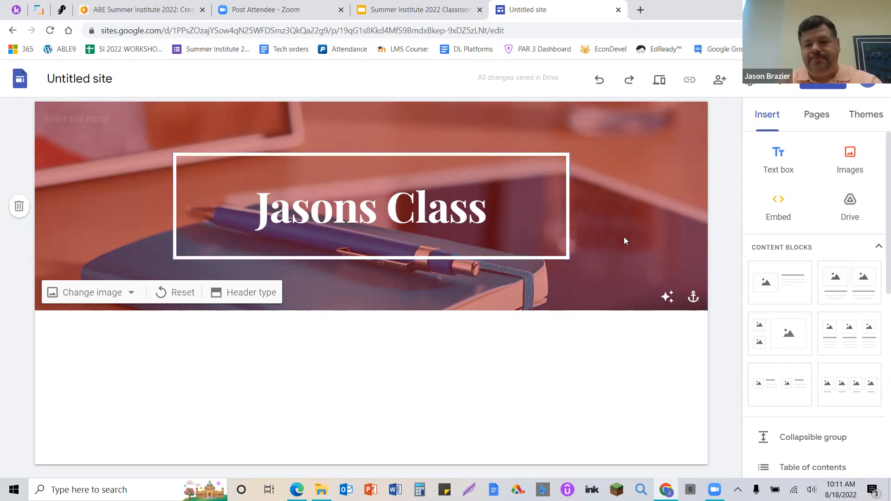
left_click(778, 121)
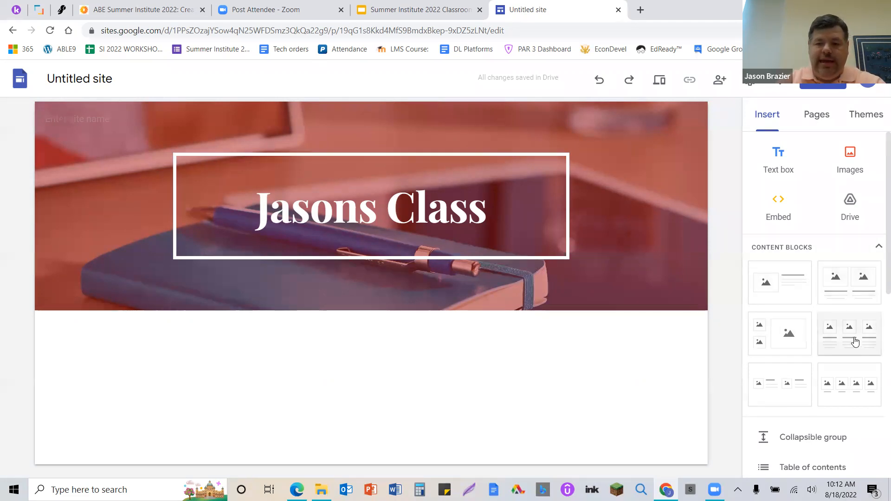
left_click(855, 297)
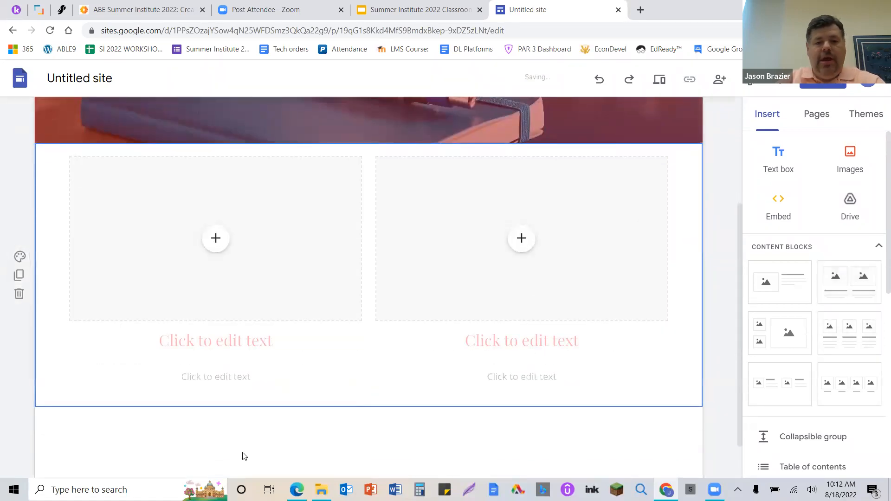
Enter "THings about Math" as the heading under the first image placeholder, followed by a blank line
left_click(229, 342)
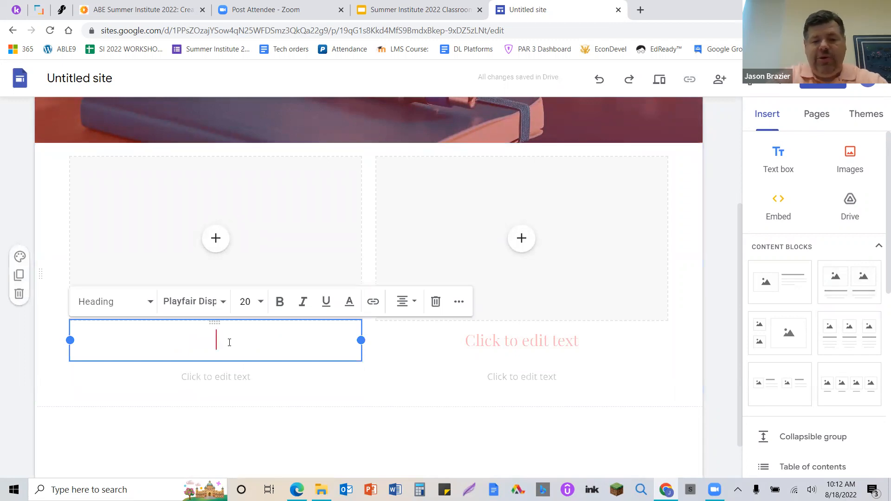
type("TH")
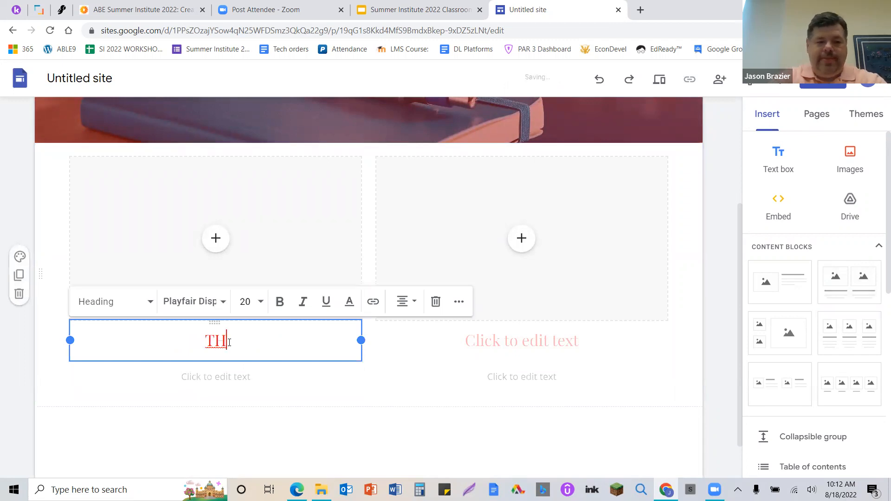
type("ings about Math")
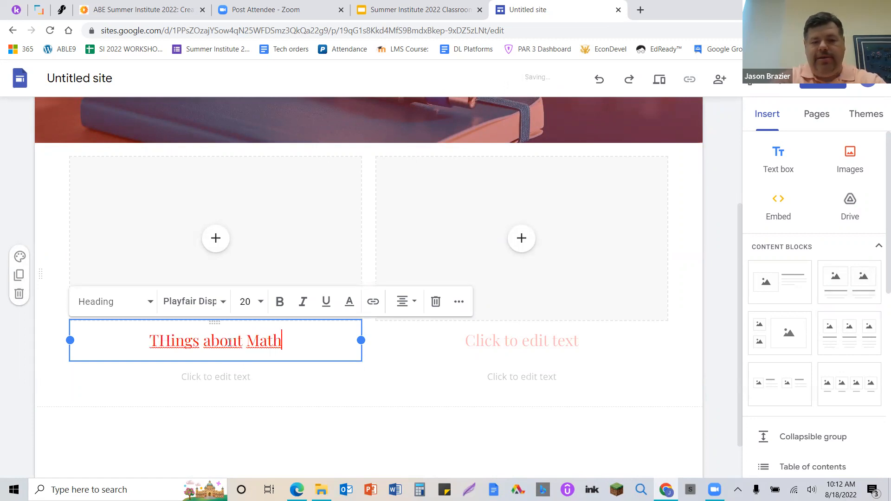
key("Return")
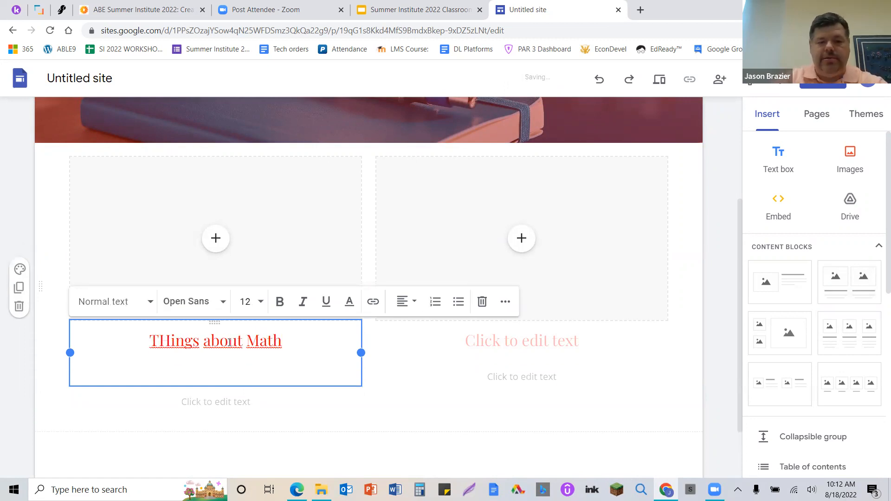
Enter "Things about Football" as the heading under the second image placeholder and make it bold
left_click(519, 340)
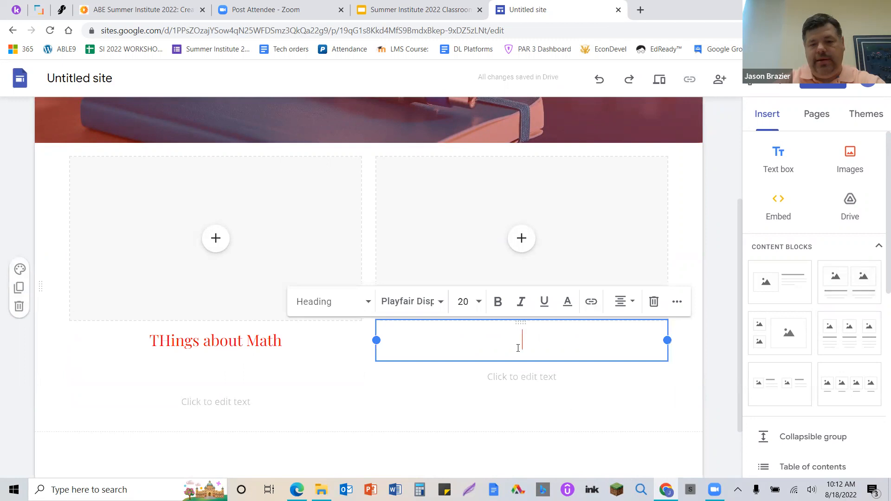
type("Thin")
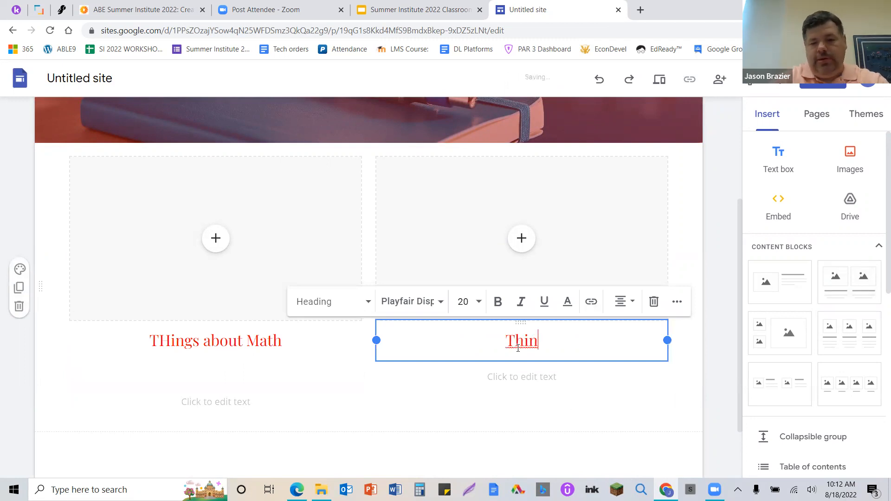
type("gs about Football")
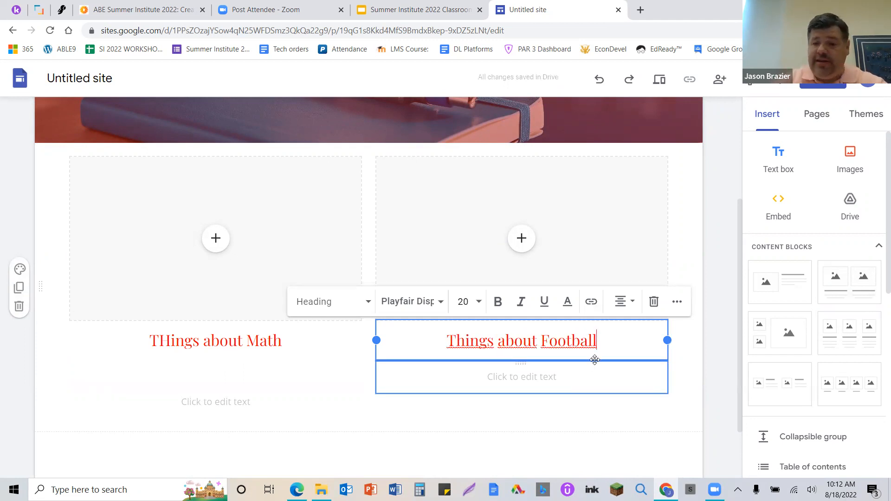
left_click_drag(604, 344, 429, 343)
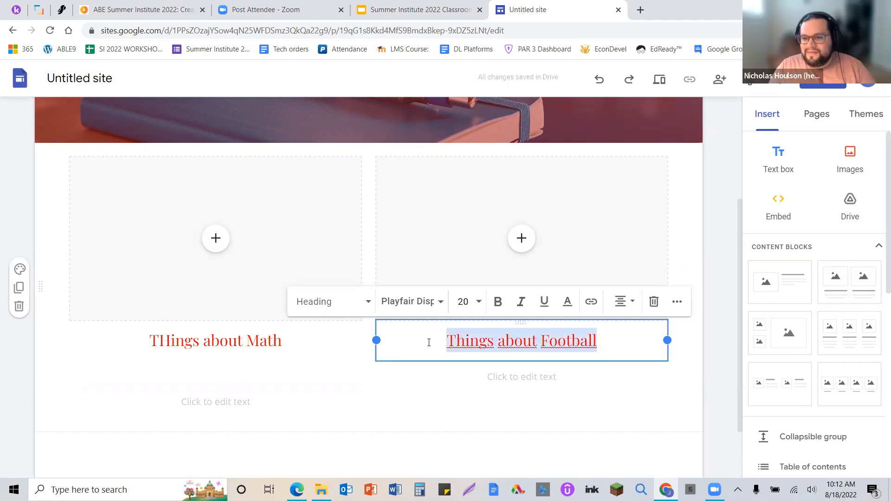
left_click(498, 302)
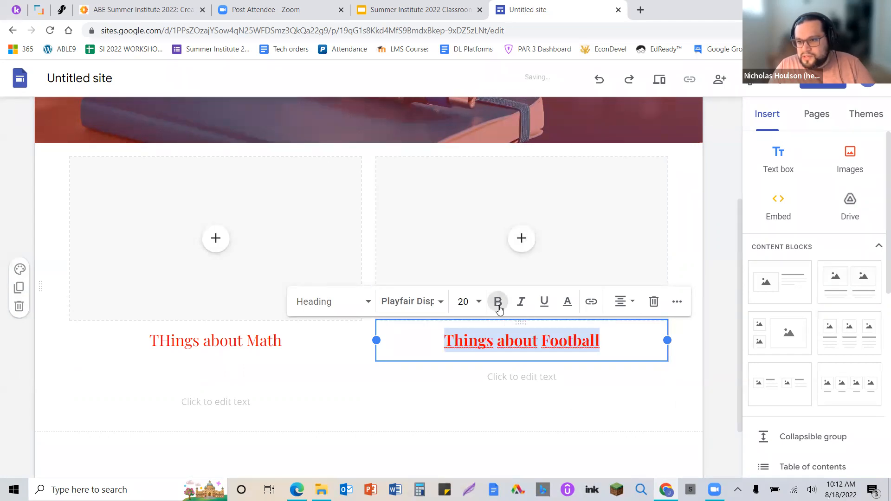
left_click(698, 355)
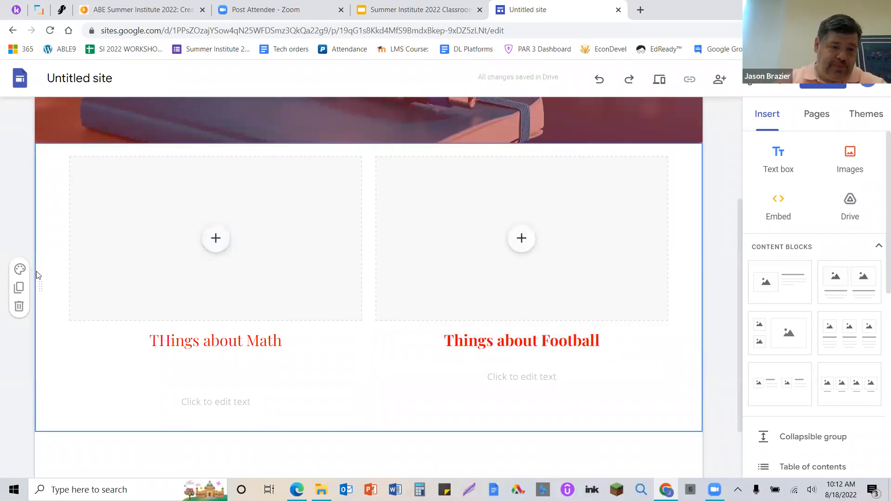
Open the image gallery for the header and select the blurred golden image
scroll(260, 244, "up", 3)
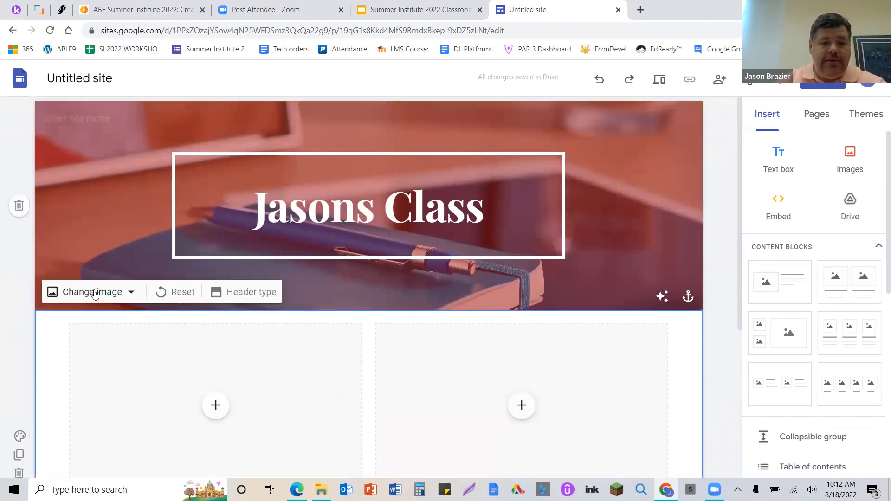
left_click(94, 294)
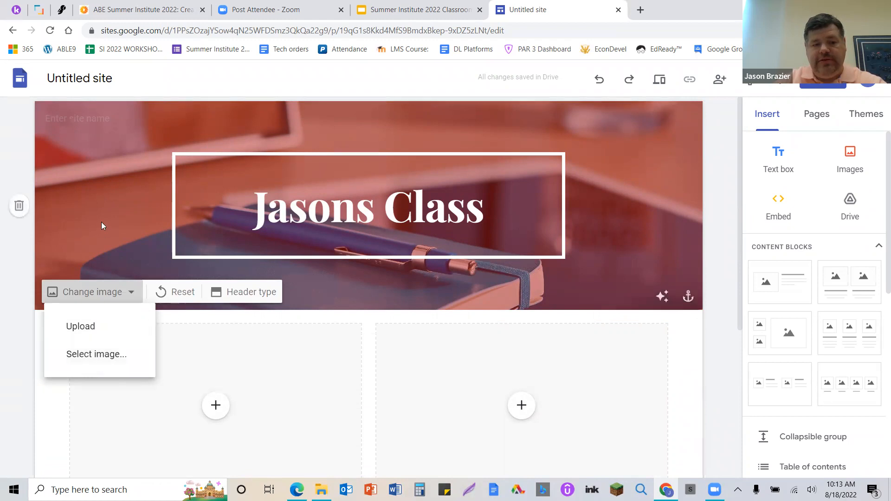
left_click(105, 354)
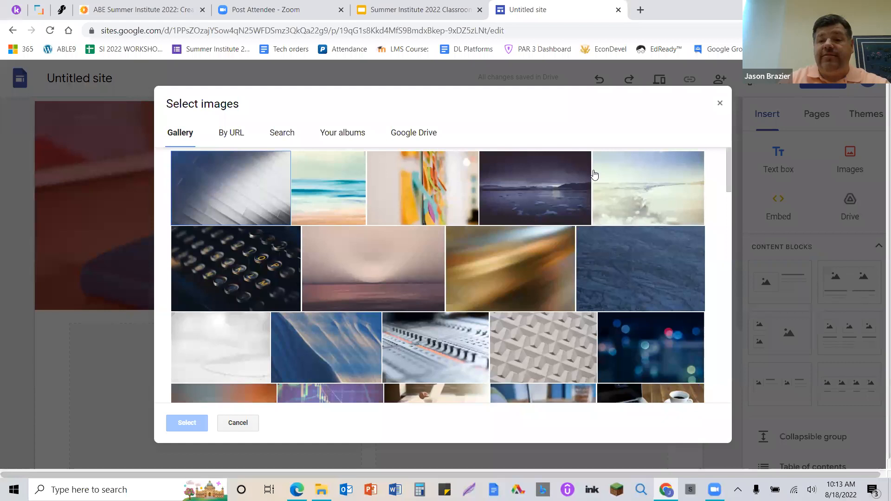
left_click(644, 184)
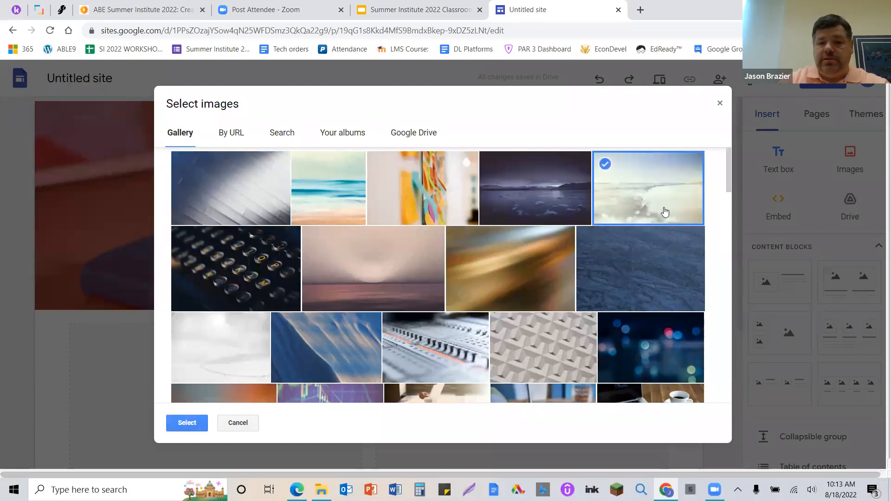
left_click(546, 258)
Look through the gallery's plain, dotted and geometric pattern images for possible header backgrounds
scroll(547, 260, "down", 3)
scroll(548, 263, "down", 15)
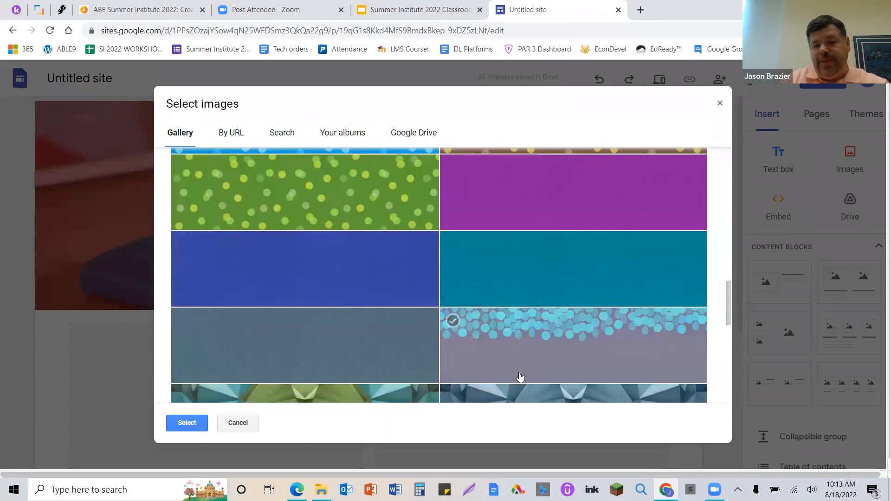
scroll(520, 377, "down", 8)
scroll(519, 374, "up", 3)
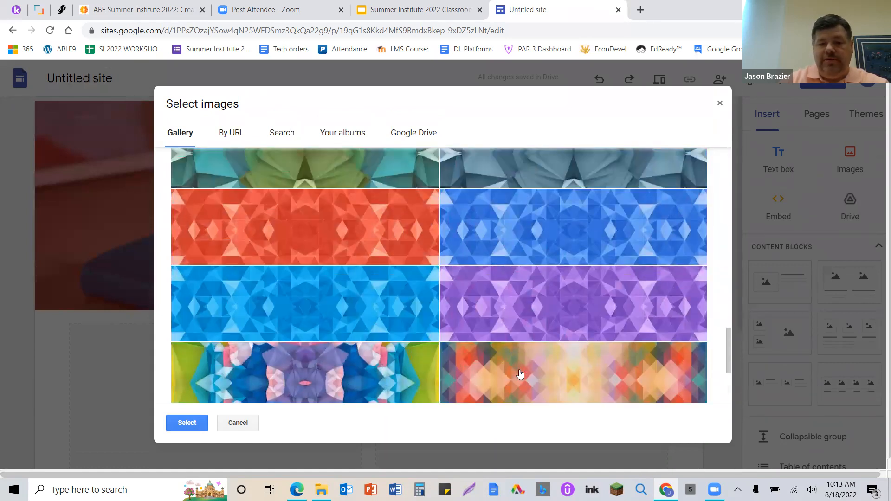
scroll(519, 373, "up", 5)
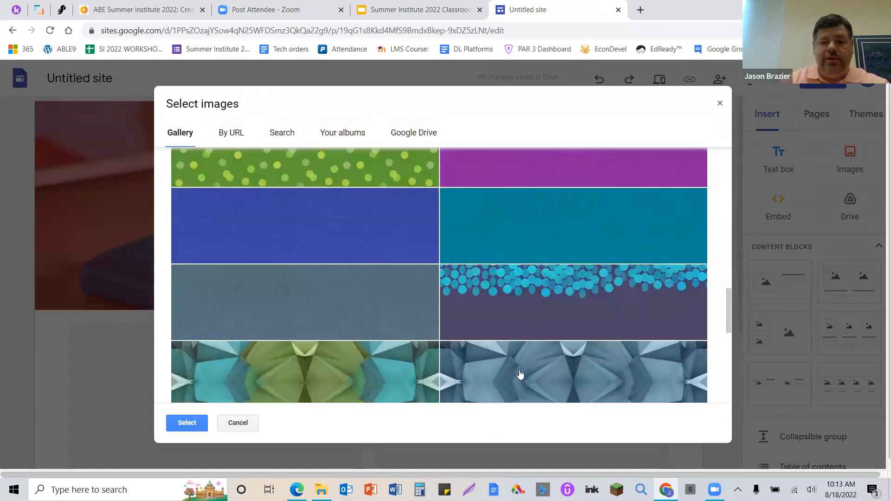
scroll(519, 374, "down", 6)
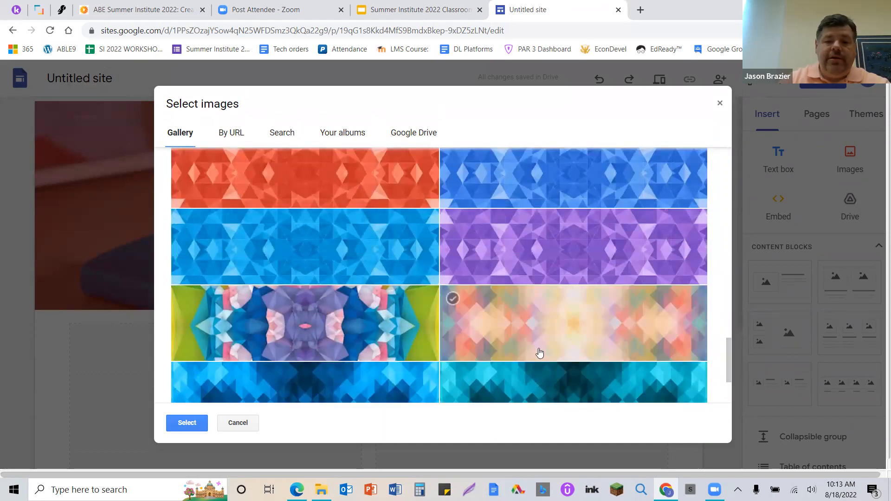
scroll(539, 354, "down", 3)
scroll(538, 354, "up", 8)
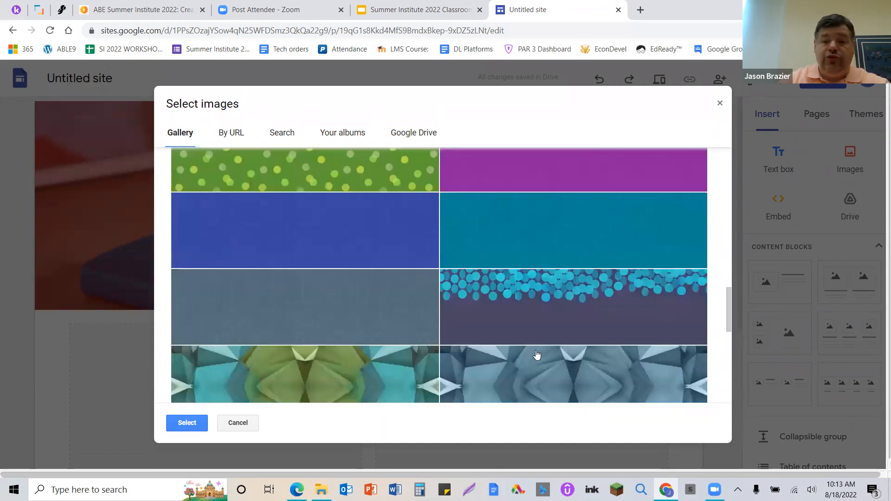
scroll(536, 356, "up", 6)
scroll(534, 357, "down", 7)
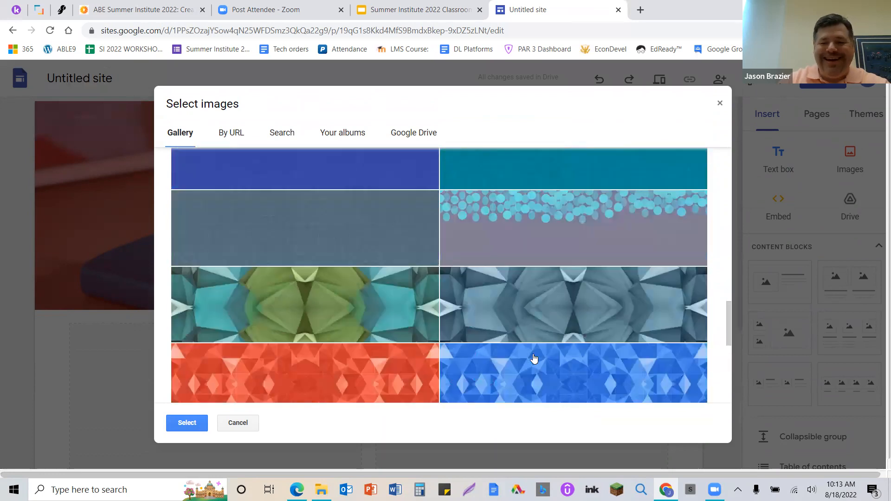
scroll(533, 358, "down", 2)
scroll(535, 357, "up", 15)
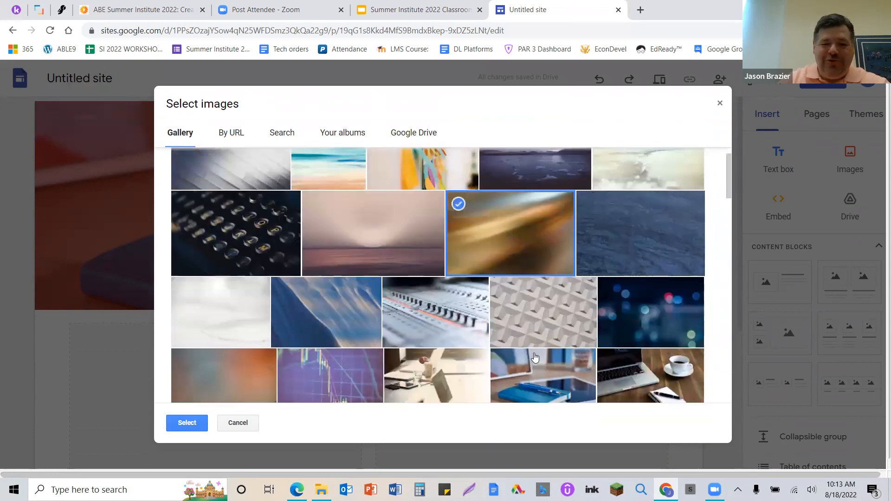
scroll(534, 357, "up", 2)
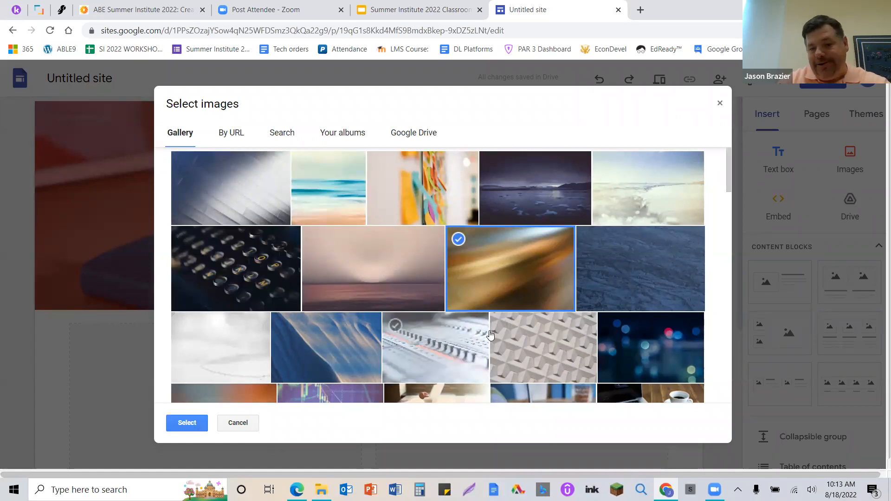
Browse the gallery's photos and patterns and apply the orange and yellow mosaic pattern as the header image
scroll(352, 288, "down", 5)
scroll(460, 310, "up", 4)
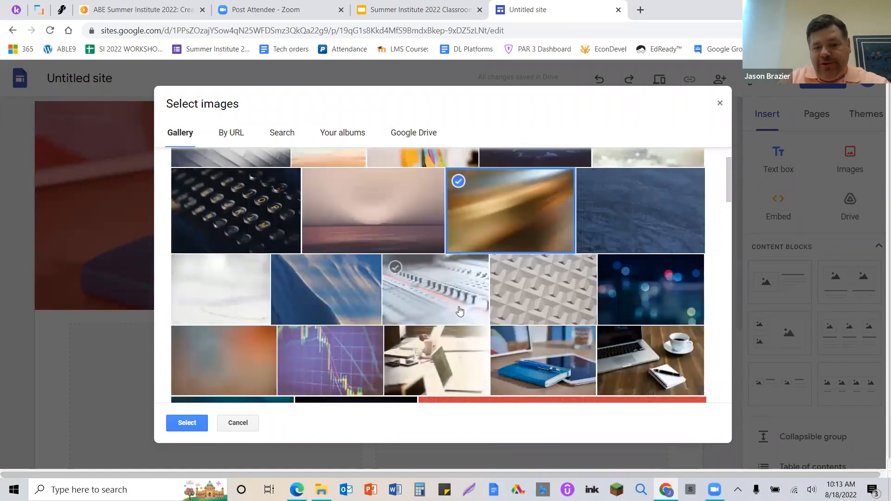
scroll(460, 309, "down", 5)
scroll(459, 316, "up", 3)
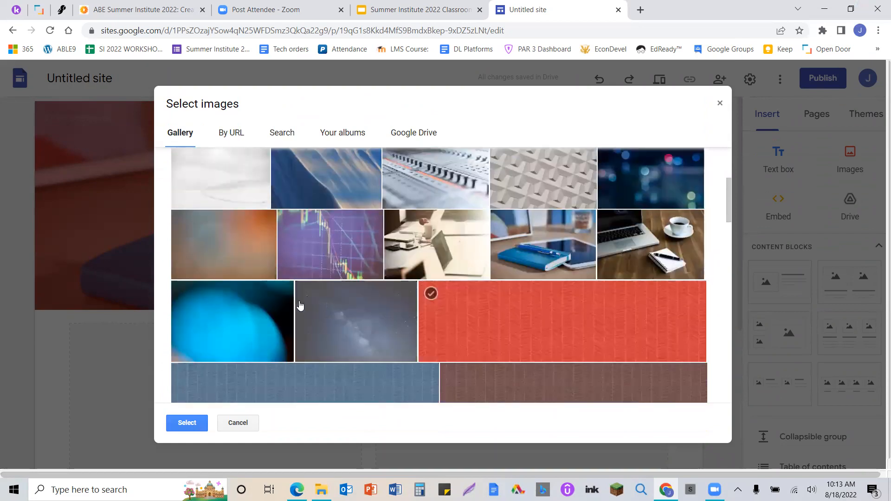
scroll(598, 324, "down", 10)
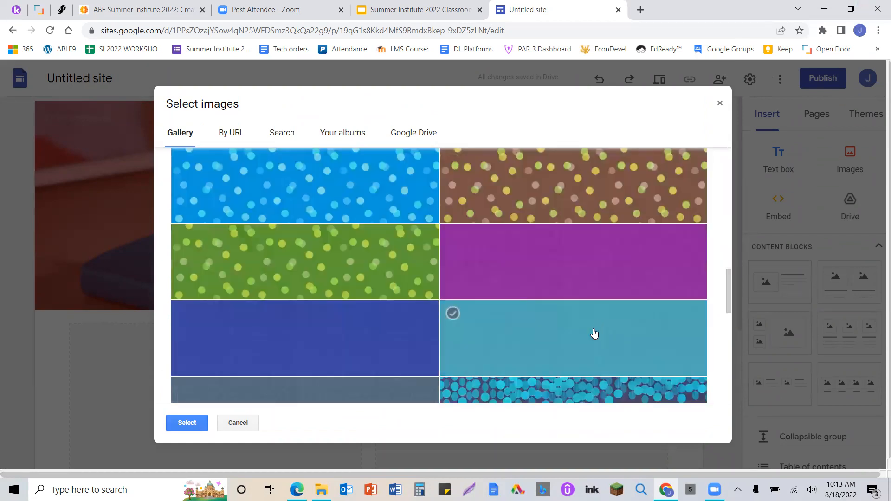
scroll(598, 327, "down", 8)
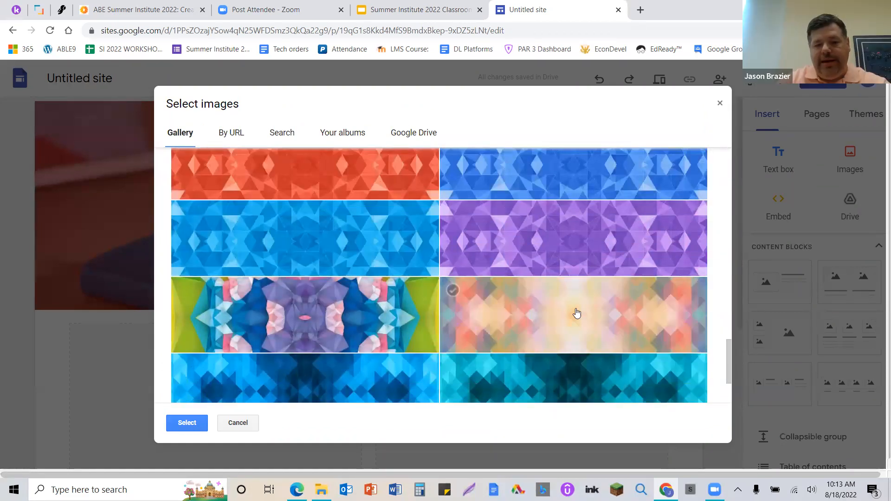
left_click(527, 308)
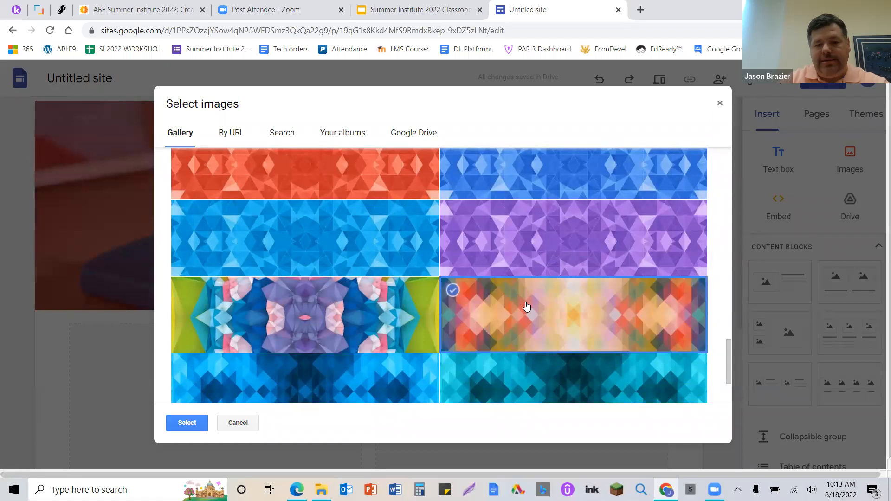
left_click(187, 423)
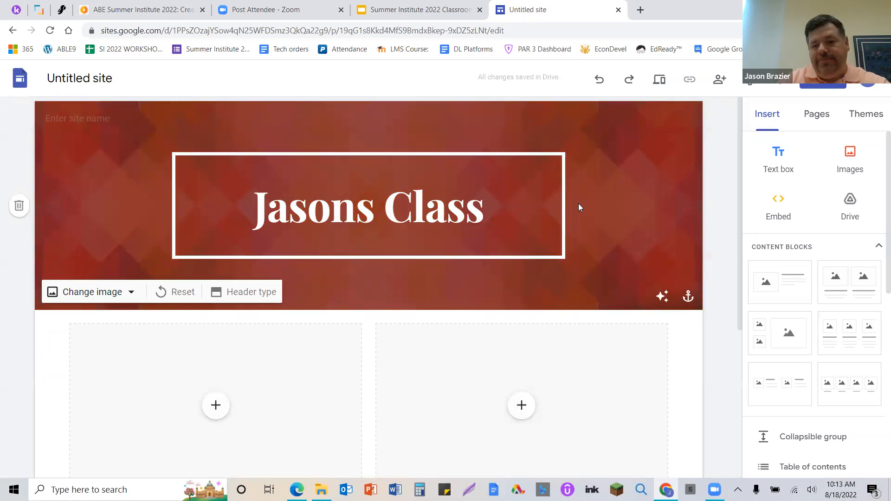
Review the header and the two-column section, and open the header's image-change options
scroll(622, 215, "down", 2)
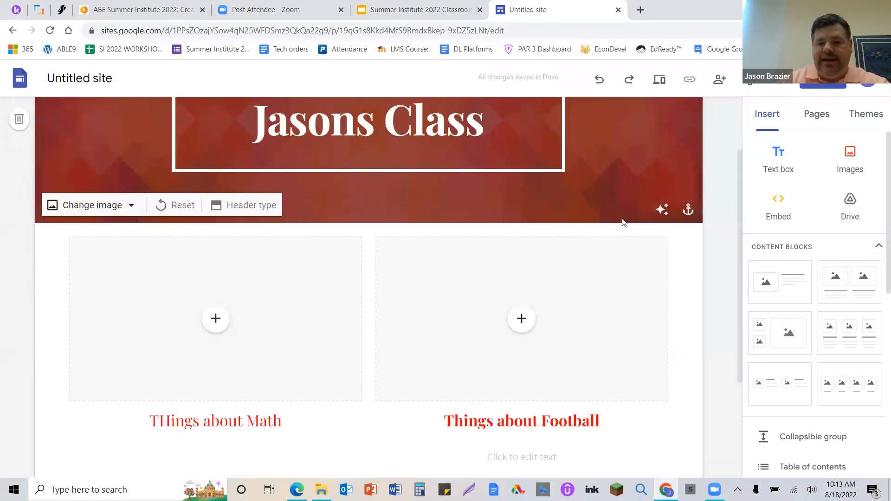
scroll(622, 219, "up", 1)
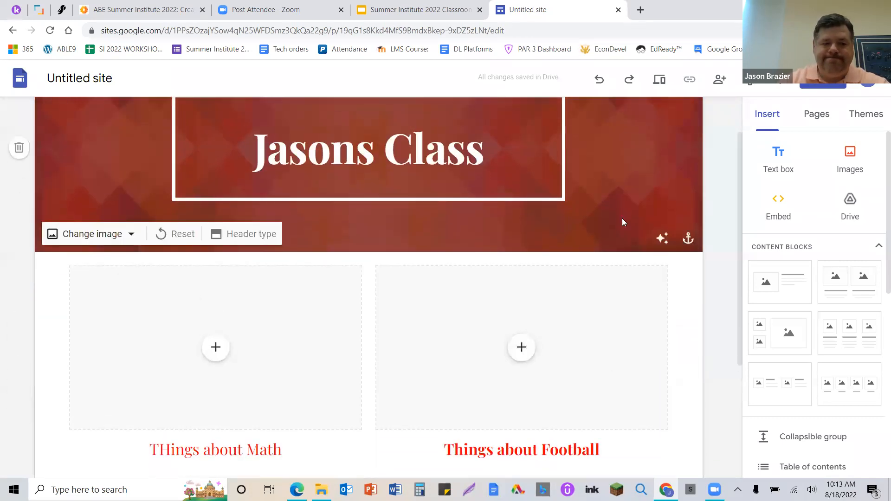
scroll(622, 221, "down", 2)
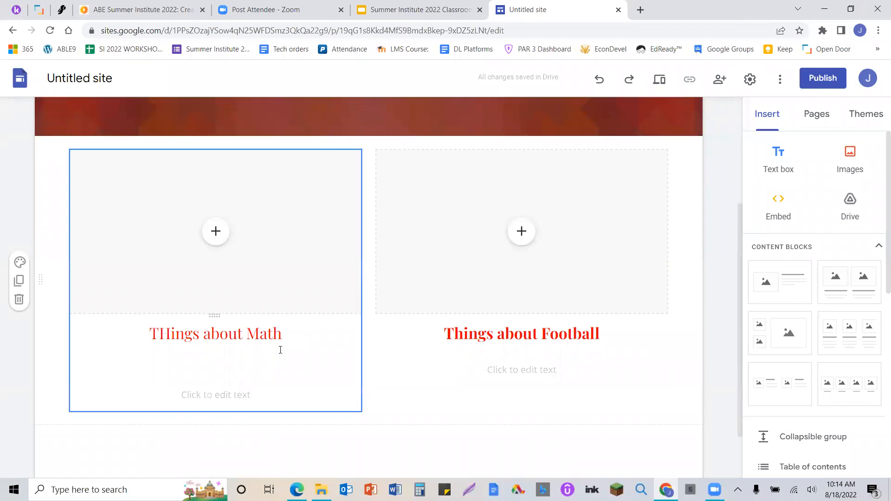
scroll(280, 349, "up", 3)
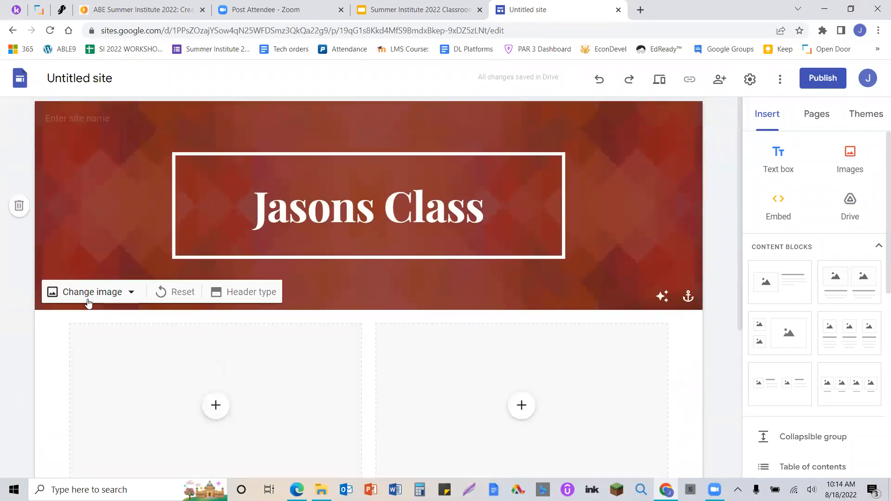
left_click(89, 297)
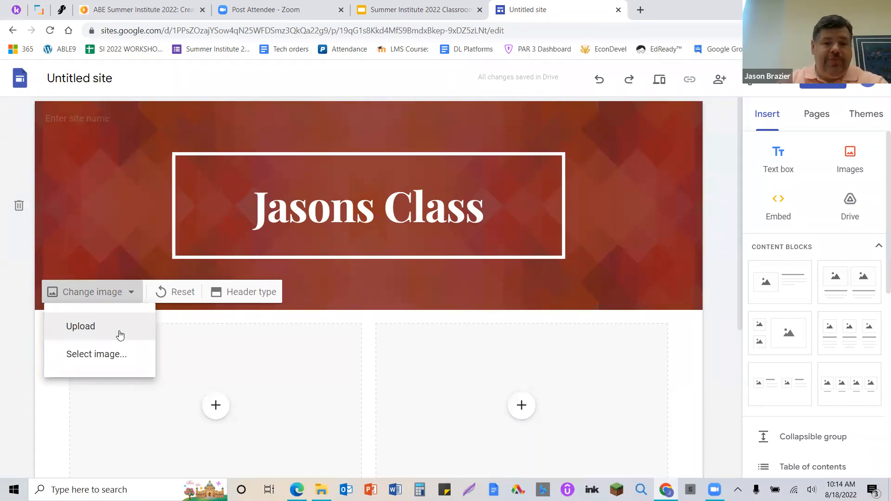
Insert the content block with two small stacked images beside one large image below the Math and Football section
scroll(387, 303, "down", 4)
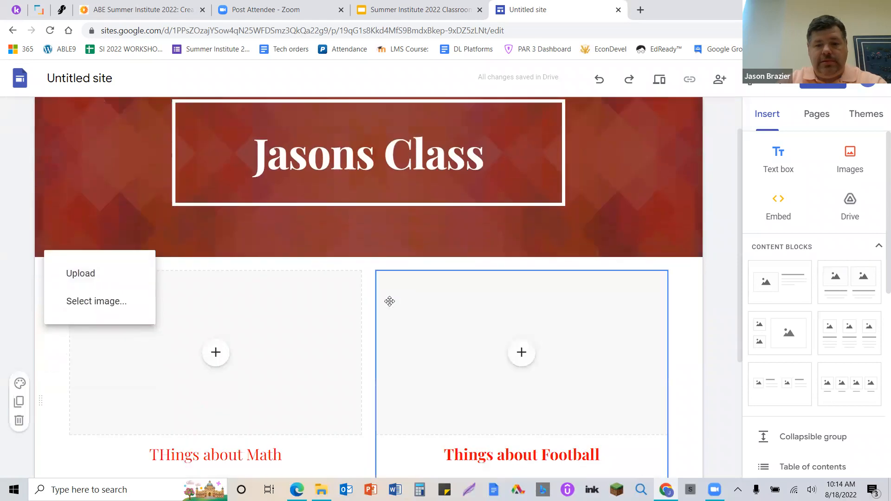
scroll(387, 304, "down", 1)
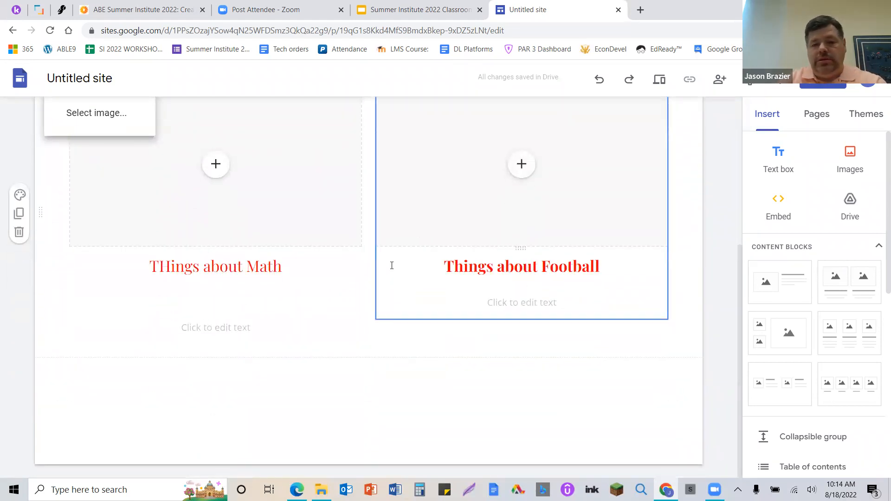
scroll(274, 262, "up", 2)
scroll(271, 268, "down", 2)
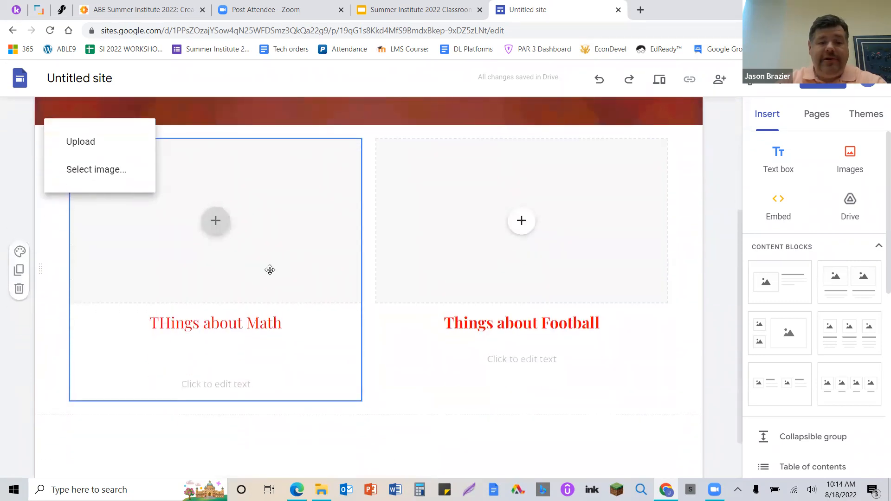
scroll(533, 346, "up", 5)
scroll(535, 296, "down", 4)
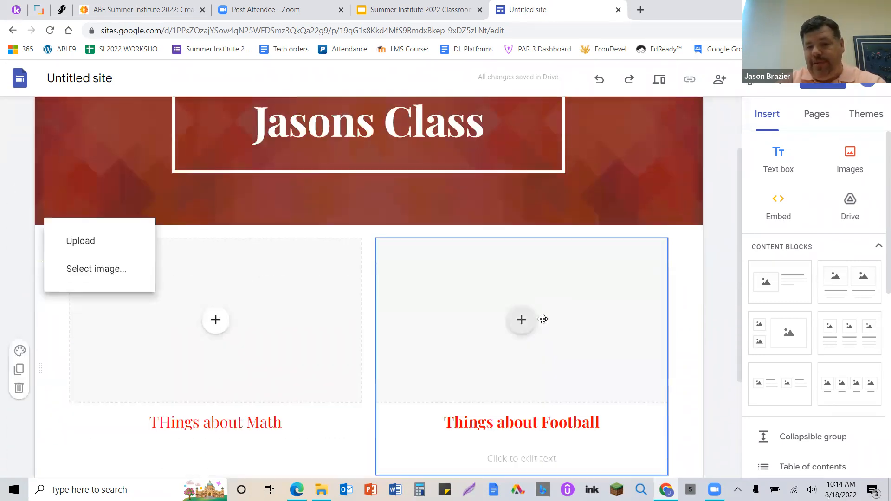
scroll(542, 321, "down", 1)
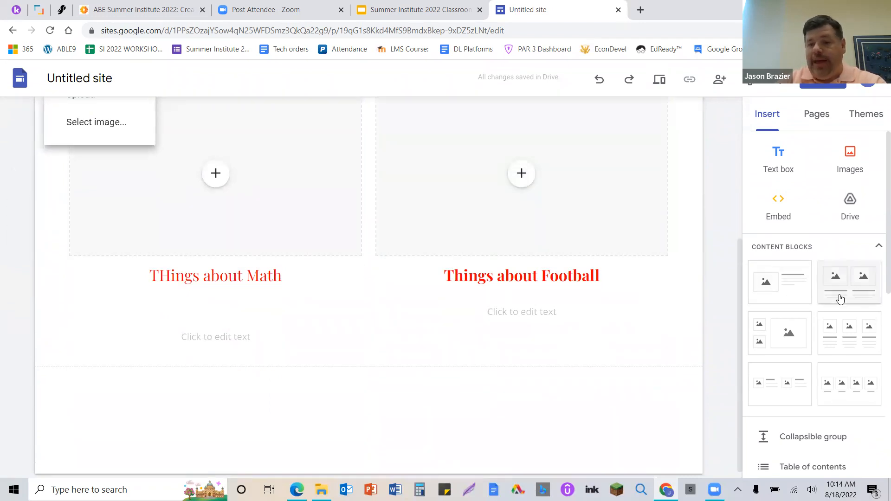
left_click(786, 349)
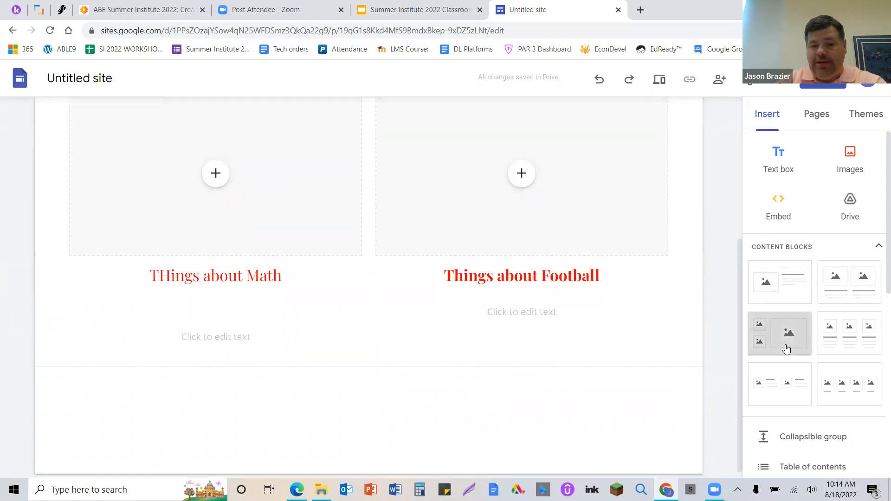
Look over the inserted image section, its placeholders and its section controls
scroll(508, 259, "up", 6)
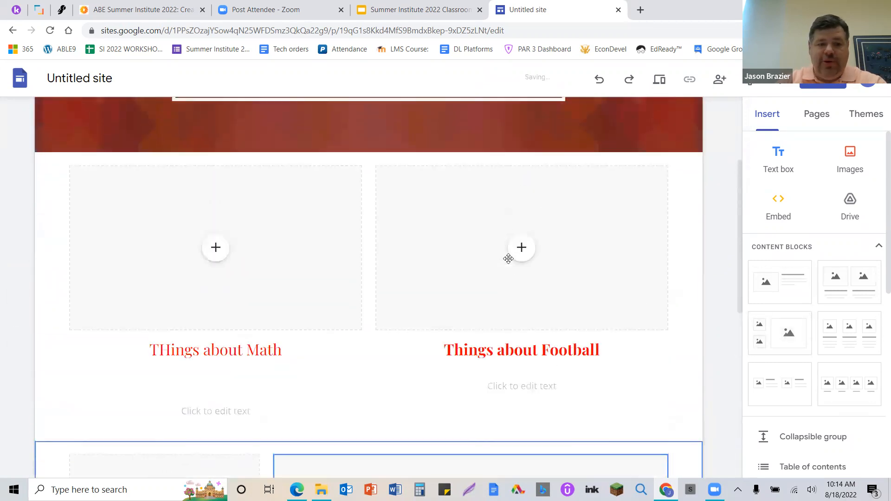
scroll(511, 264, "down", 6)
scroll(510, 268, "down", 2)
scroll(509, 264, "up", 4)
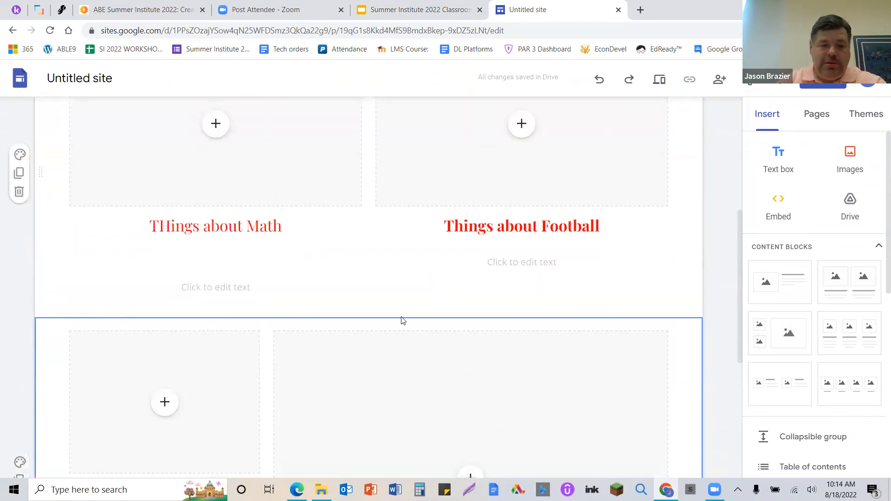
scroll(420, 325, "down", 3)
scroll(426, 323, "up", 1)
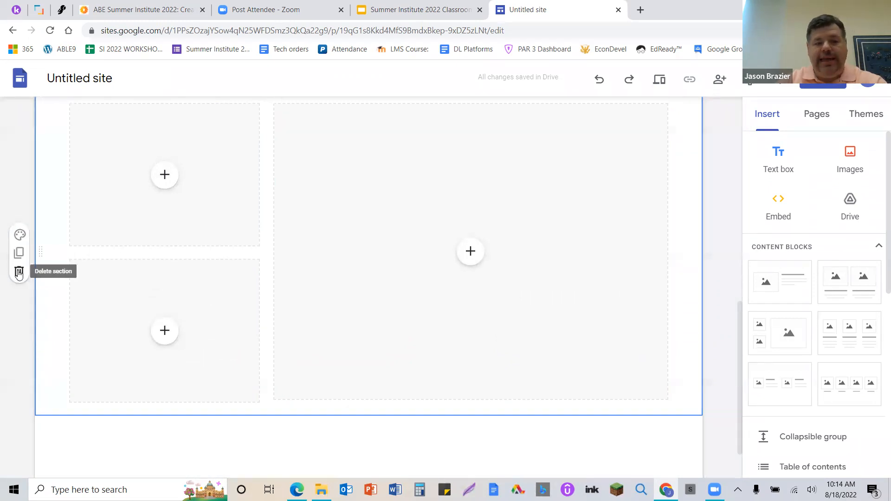
scroll(504, 322, "up", 10)
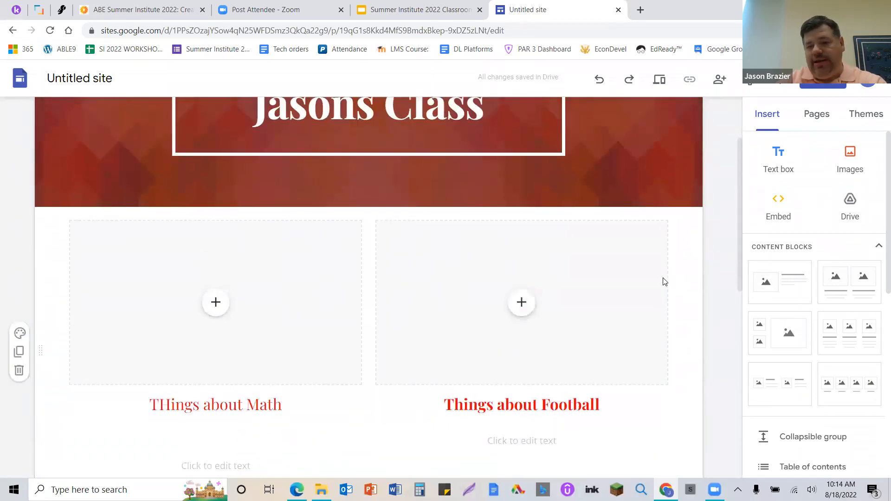
Set the section colors of the Math and Football section to Style 3
scroll(282, 287, "down", 2)
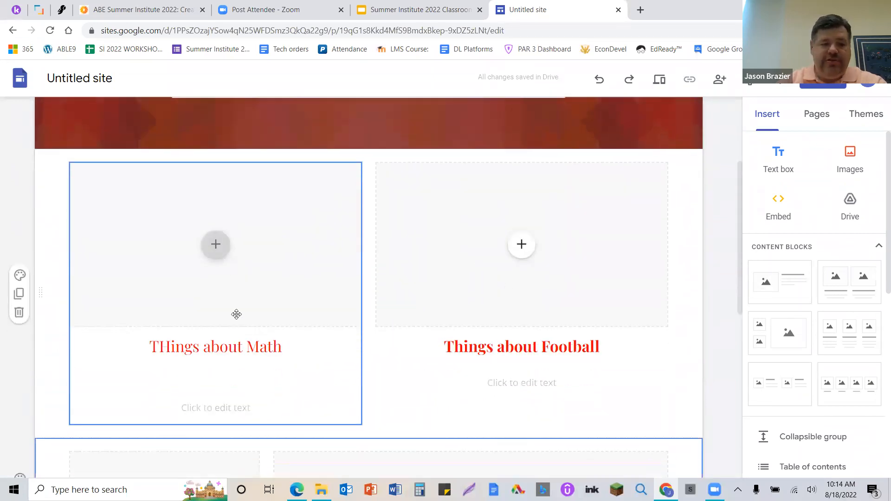
left_click(122, 358)
left_click(113, 248)
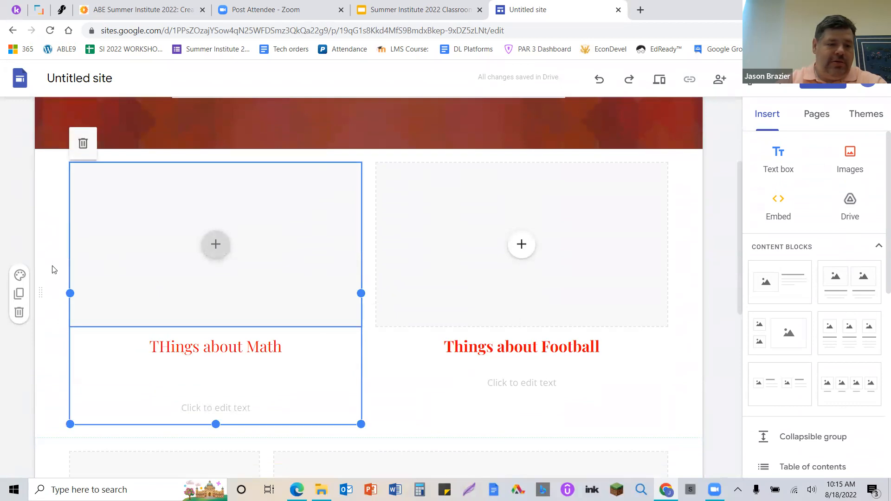
left_click(21, 275)
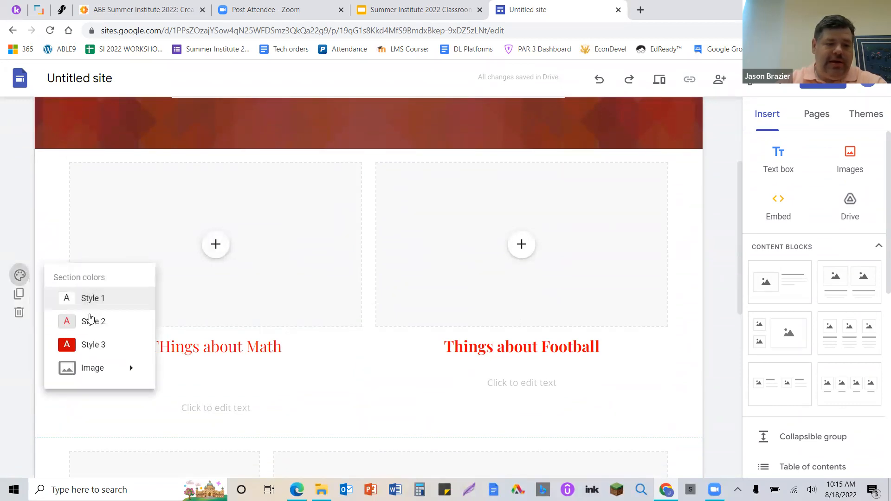
left_click(92, 349)
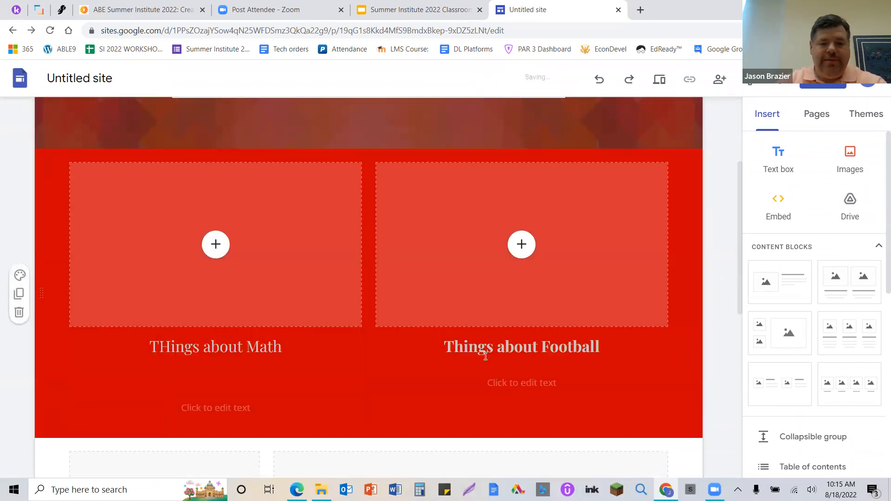
Switch the Math and Football section to section color Style 2
scroll(522, 358, "up", 3)
scroll(570, 283, "down", 5)
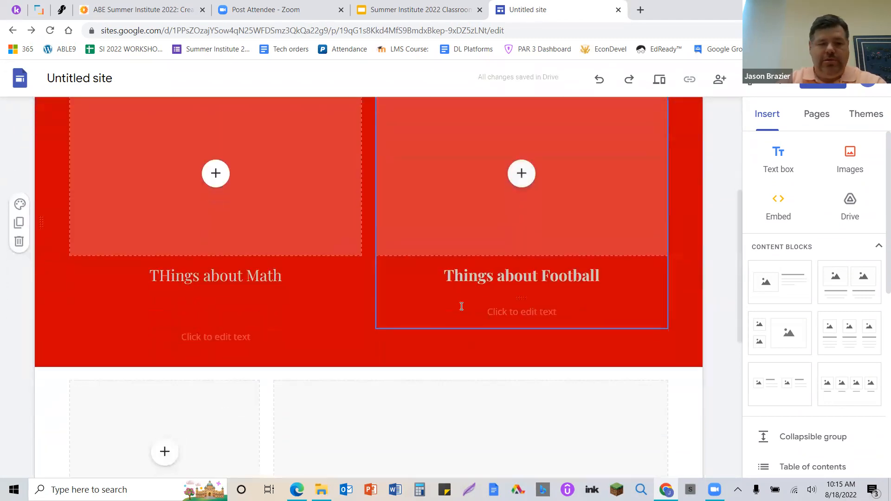
left_click(20, 205)
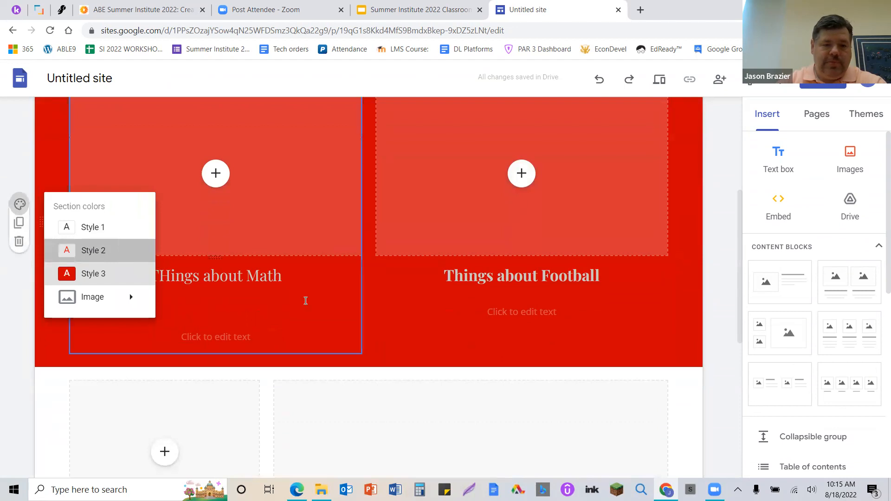
left_click(93, 250)
Set the gallery photo of colorful hanging paper strips as the Math and Football section's background image
mouse_move(21, 205)
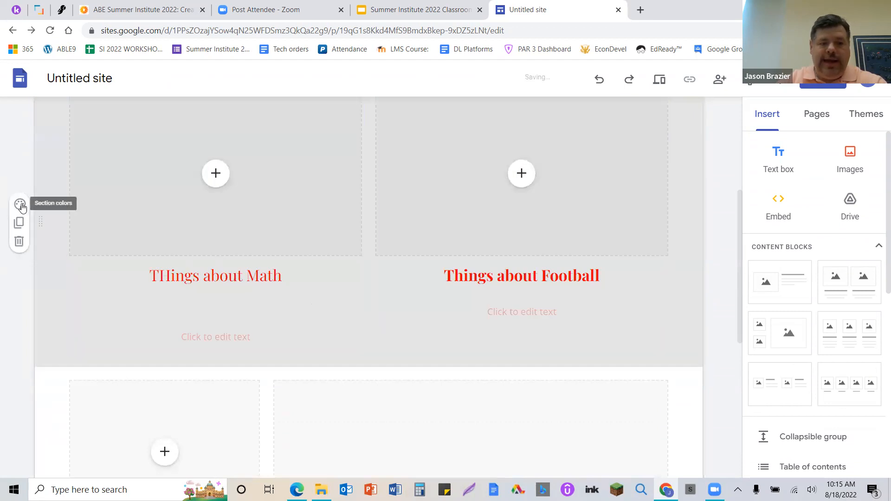
left_click(20, 205)
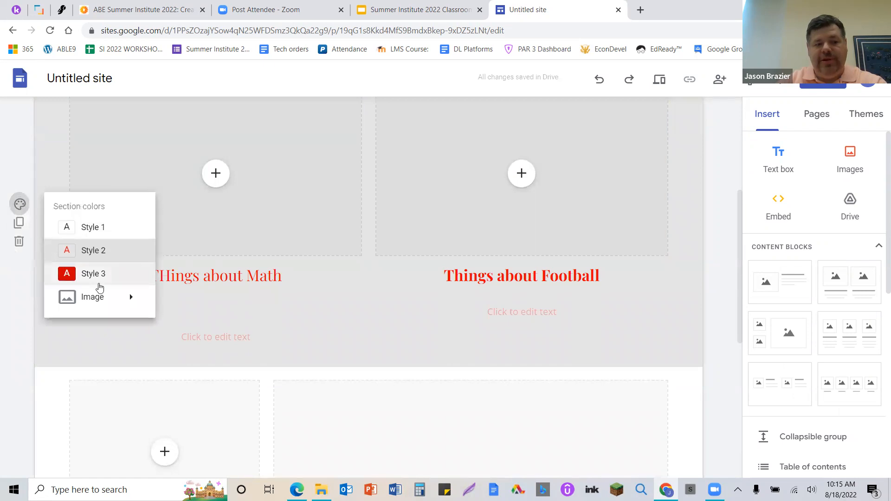
mouse_move(103, 306)
left_click(199, 334)
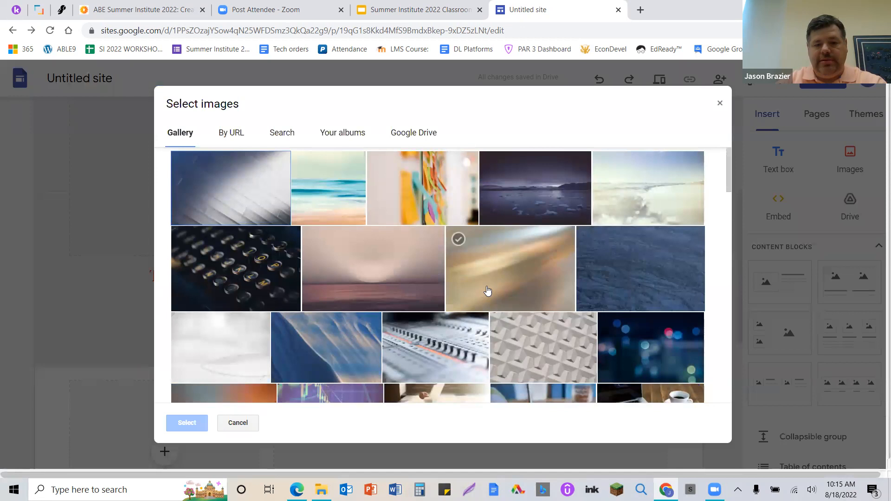
left_click(422, 188)
left_click(187, 422)
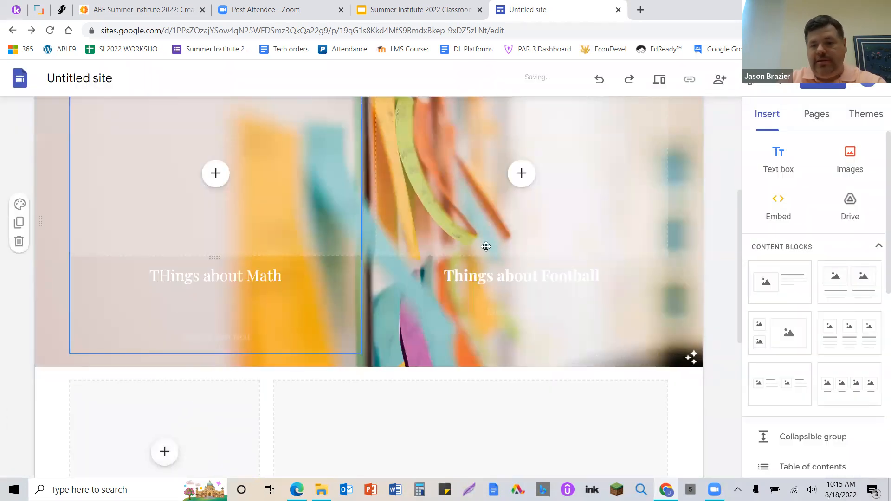
Look over the page from the header down to the empty image section to check the background
scroll(578, 260, "up", 5)
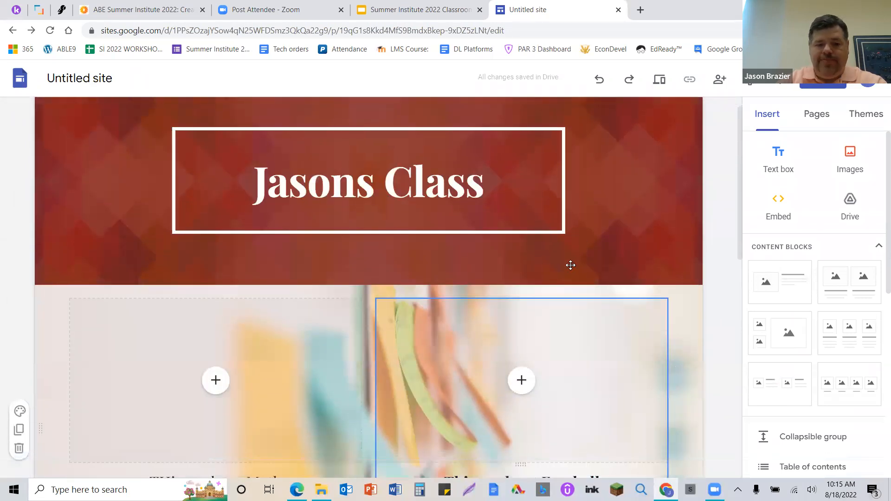
scroll(568, 265, "down", 5)
scroll(568, 267, "up", 6)
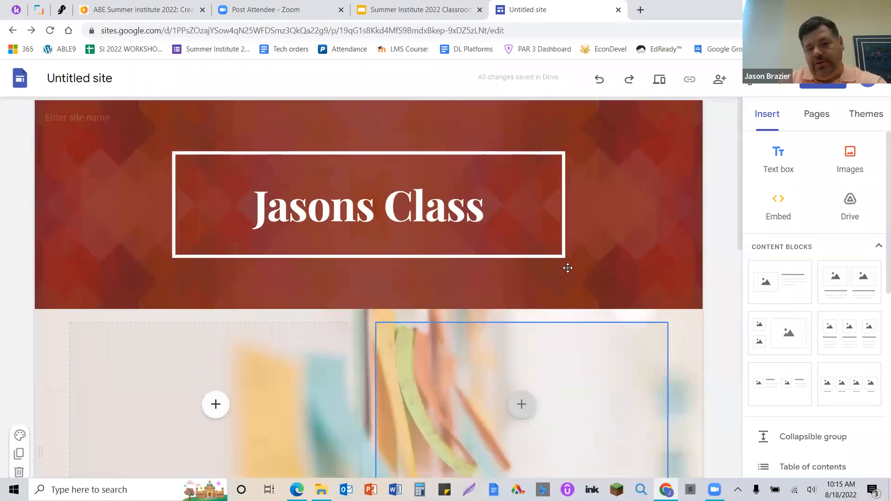
scroll(568, 268, "down", 6)
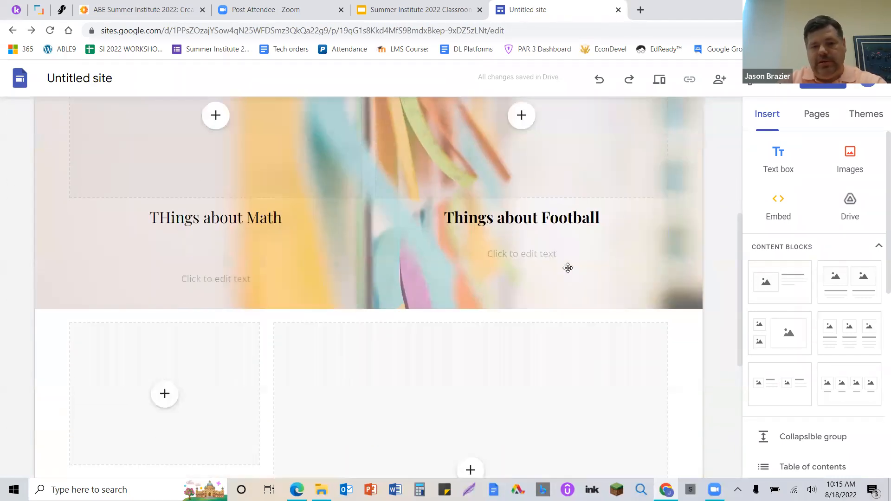
scroll(568, 268, "down", 5)
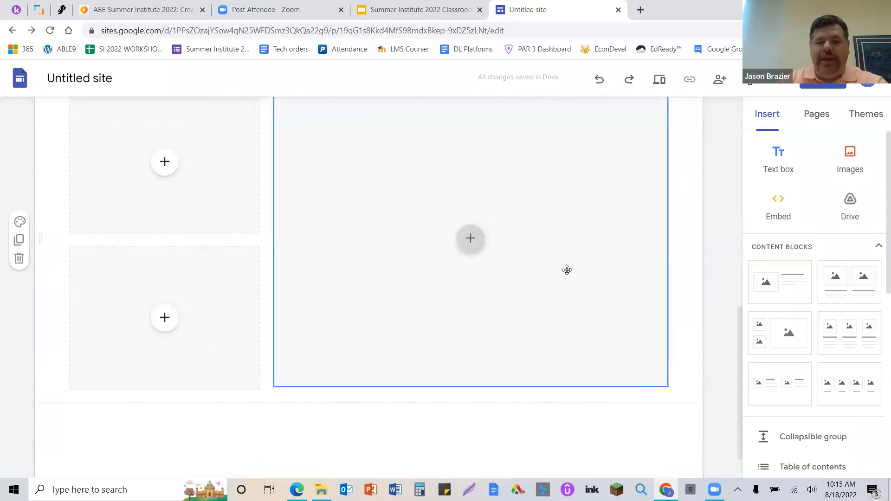
scroll(566, 269, "up", 10)
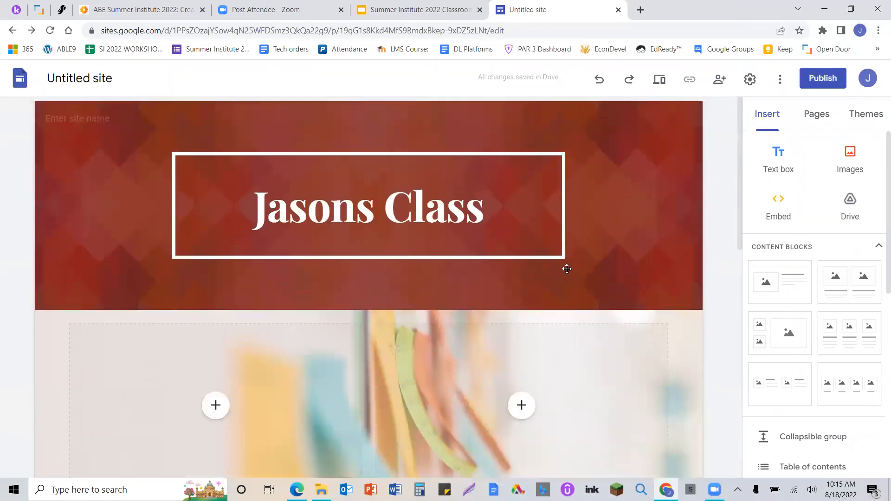
scroll(566, 269, "down", 5)
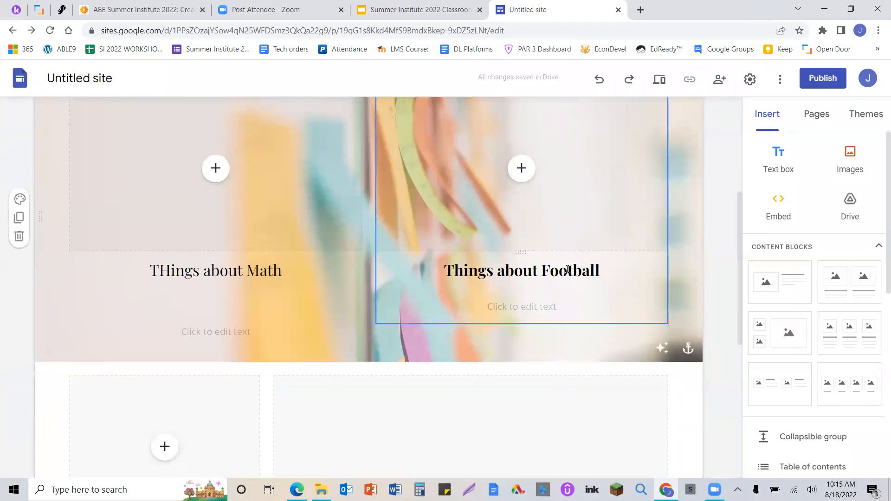
scroll(566, 269, "up", 4)
scroll(567, 269, "down", 1)
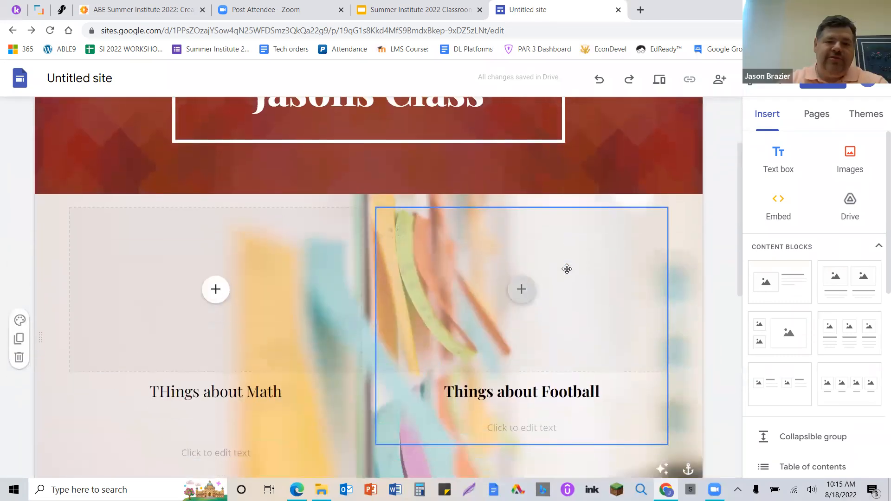
scroll(566, 269, "up", 1)
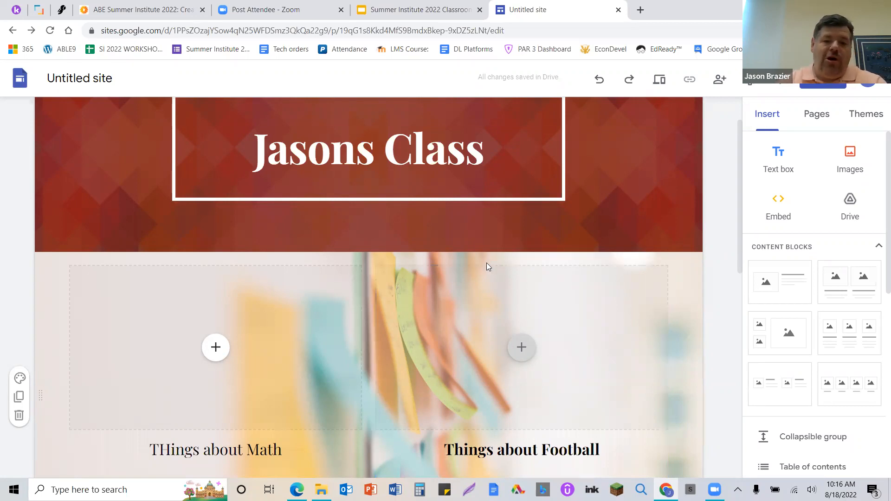
Insert the Get to Know Google Classroom calendar into the empty placeholder above the THings about Math heading
scroll(486, 262, "down", 3)
left_click(213, 235)
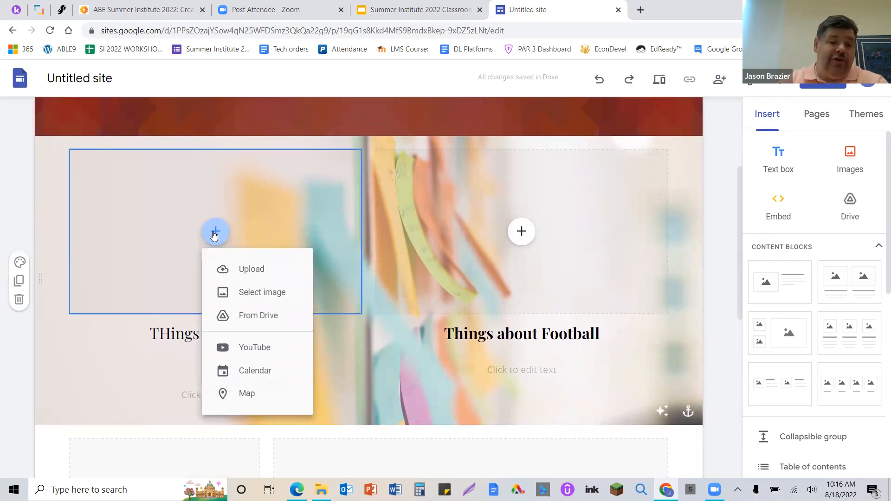
left_click(271, 375)
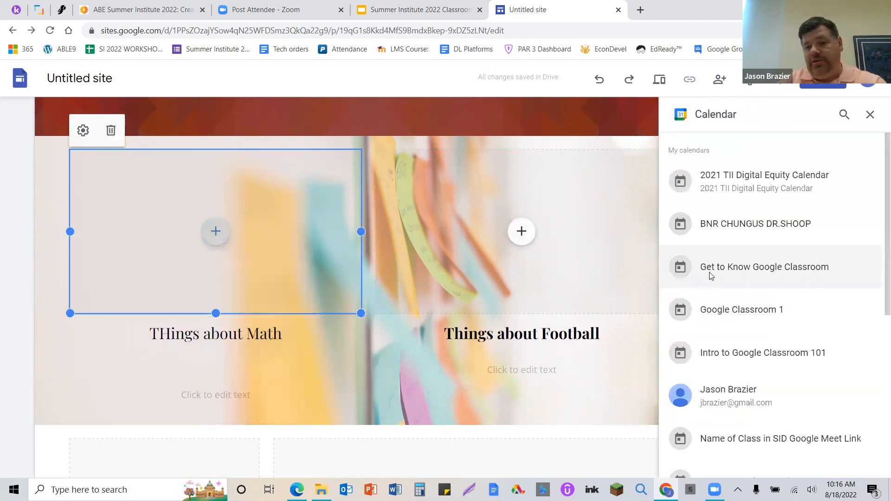
left_click(710, 275)
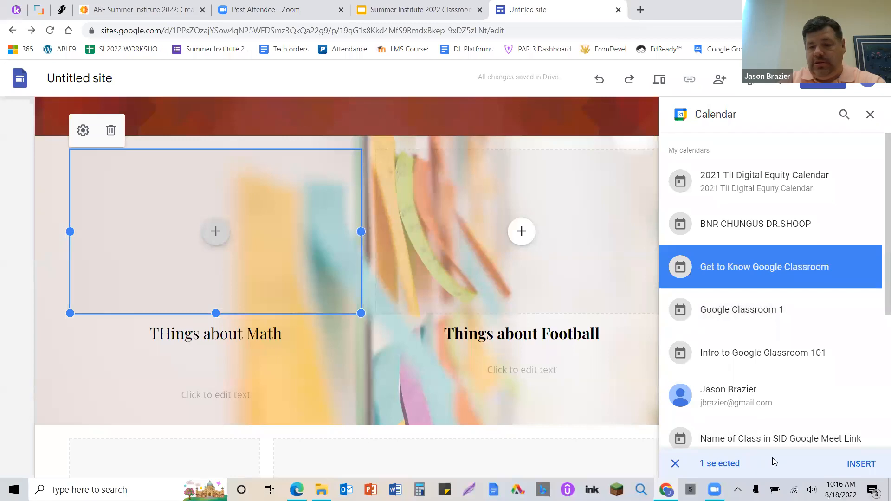
left_click(875, 465)
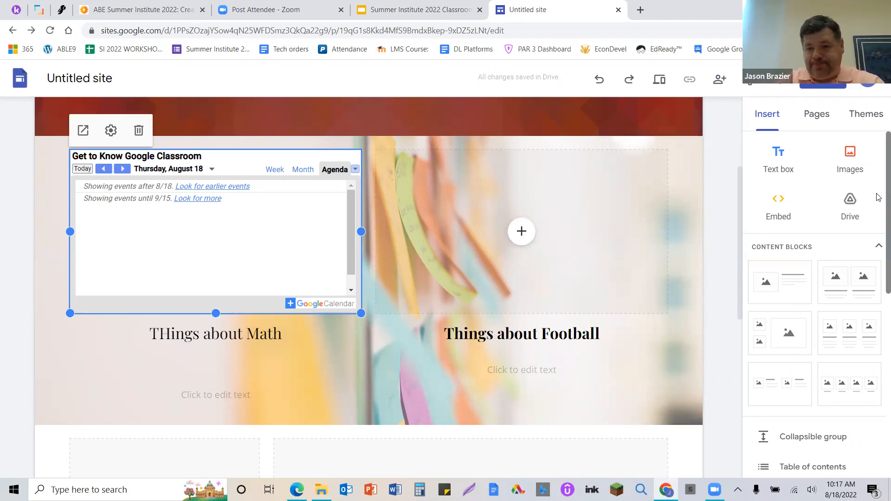
Review the brand images and custom domains sections of the site settings, and close the settings
left_click(748, 84)
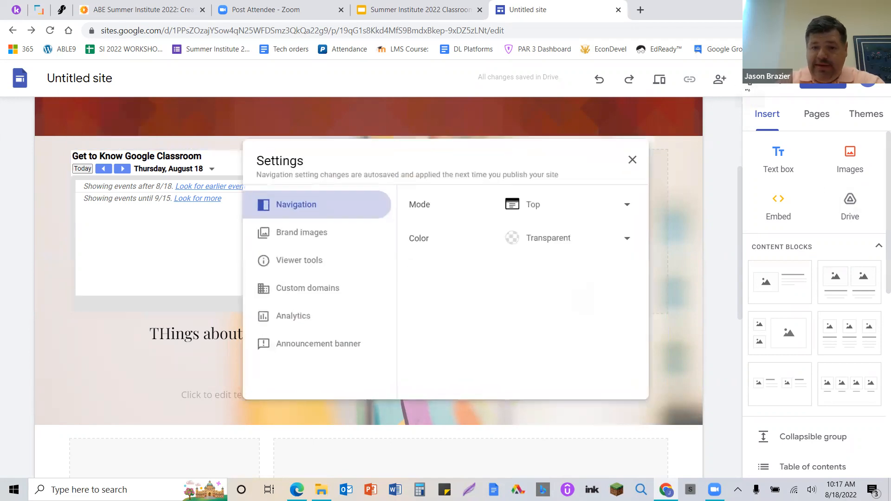
left_click(314, 236)
left_click(320, 288)
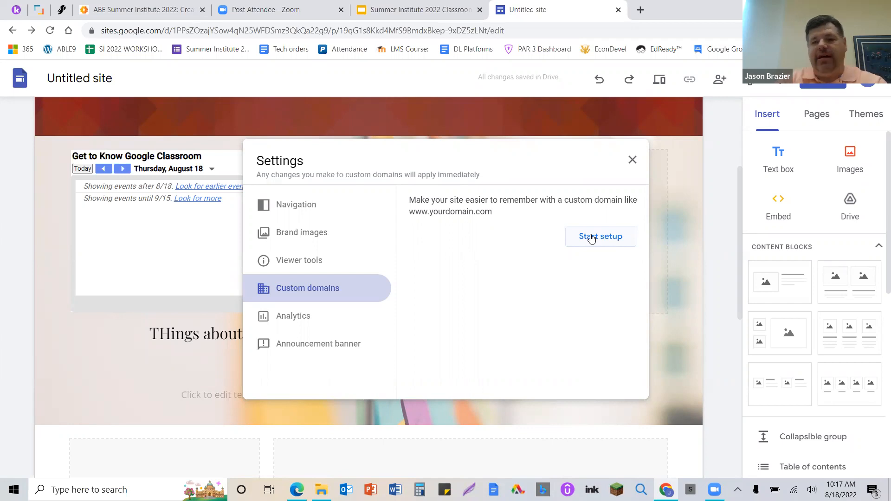
left_click(632, 160)
Start publishing the site and enter the owner's first name followed by bbbb as its web address
scroll(642, 149, "up", 4)
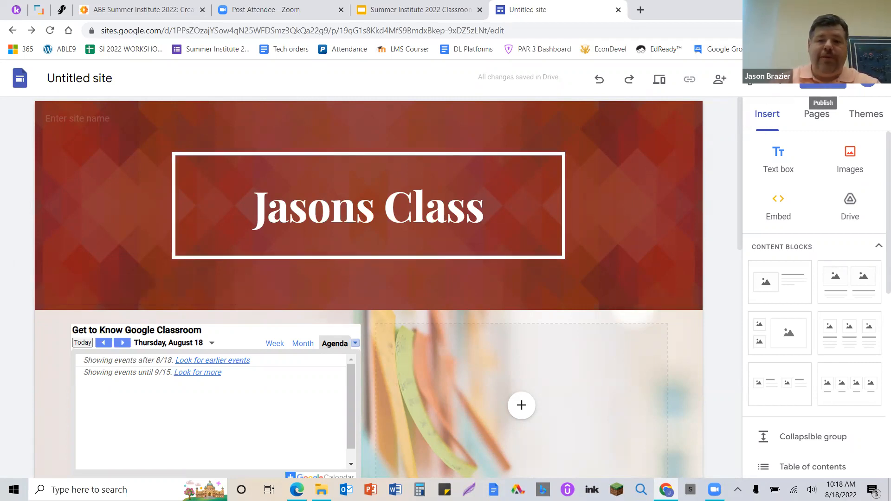
left_click(823, 84)
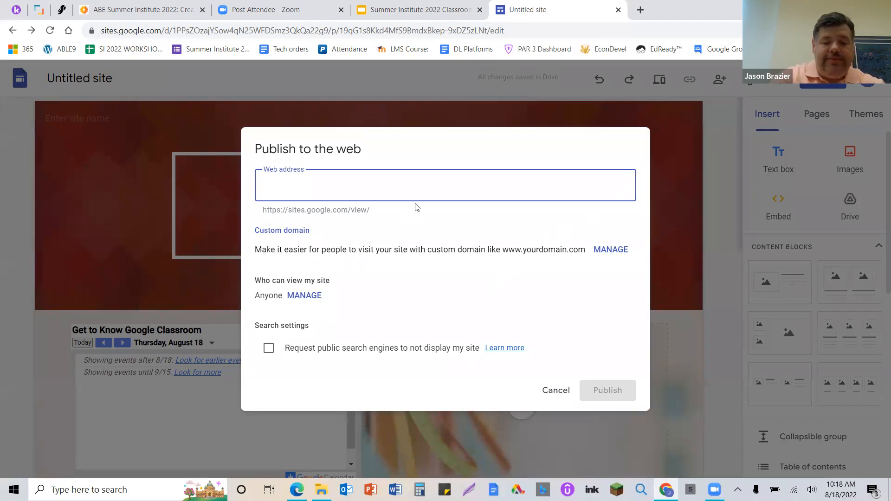
type("jason")
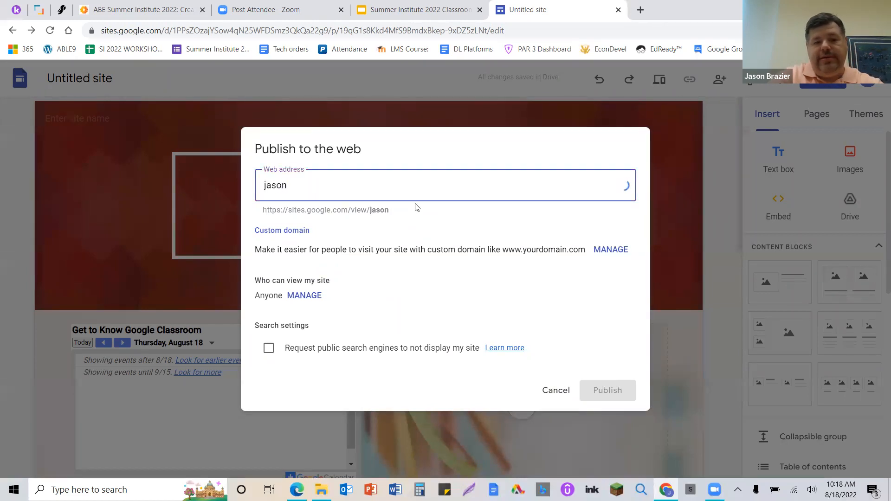
type("bbbb")
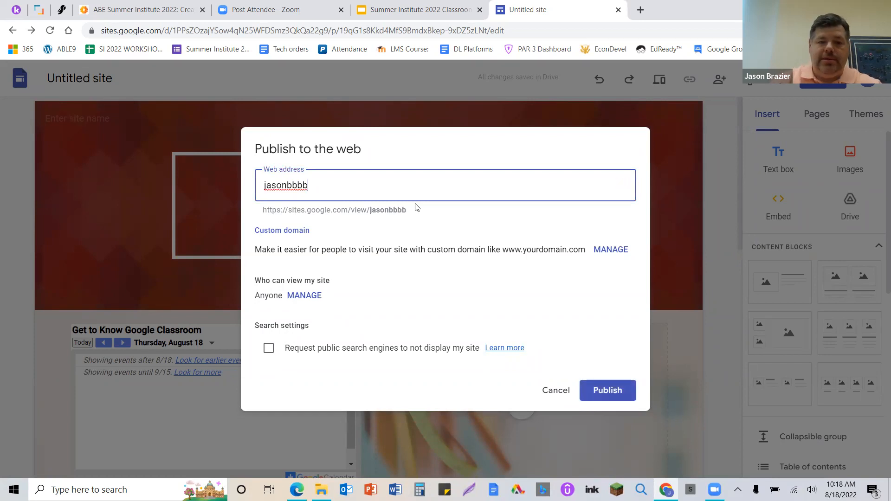
left_click_drag(263, 210, 424, 210)
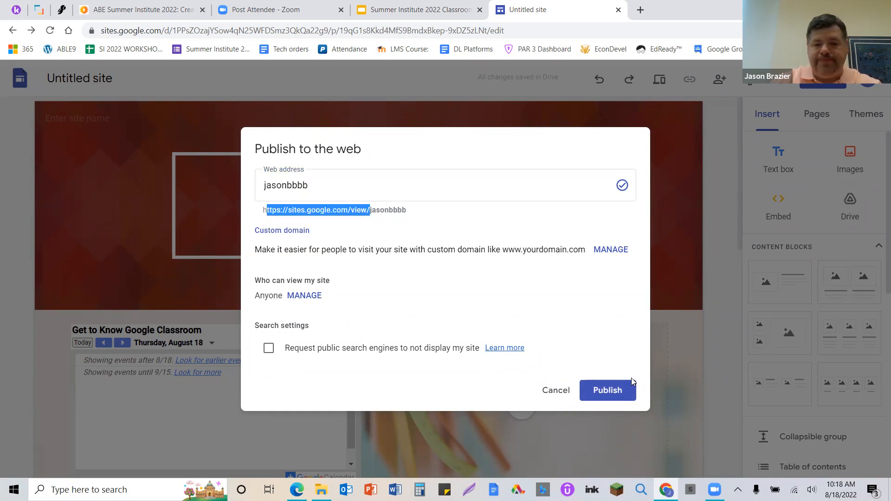
Check who can view the published site, keep the access public, and publish the site
left_click(304, 295)
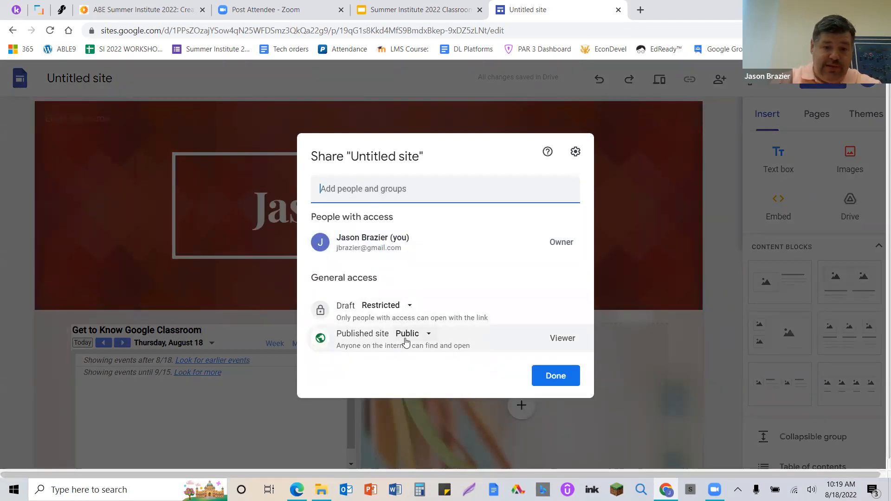
left_click(551, 381)
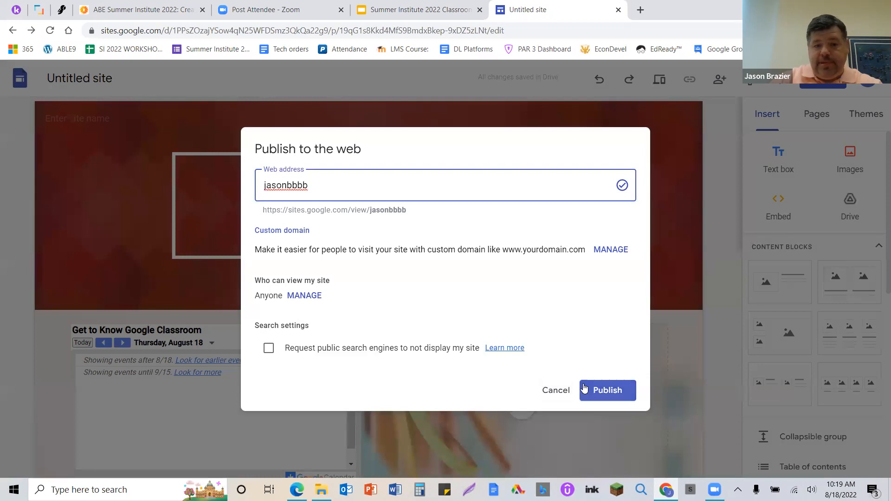
left_click(600, 392)
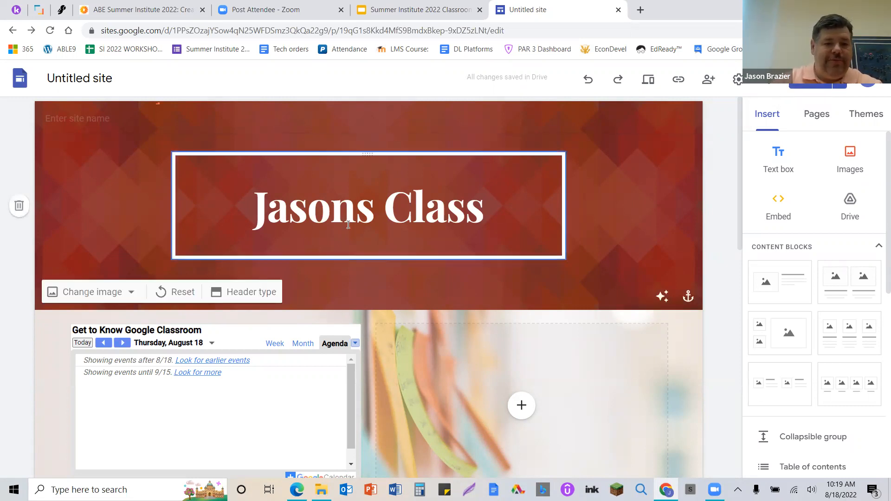
Return to the Google Sites home page and create a new blank site
scroll(323, 239, "down", 3)
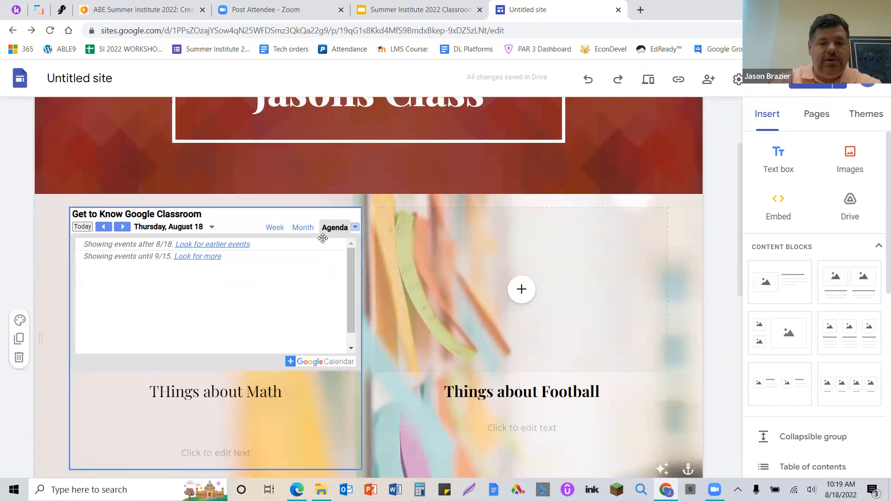
scroll(525, 211, "up", 3)
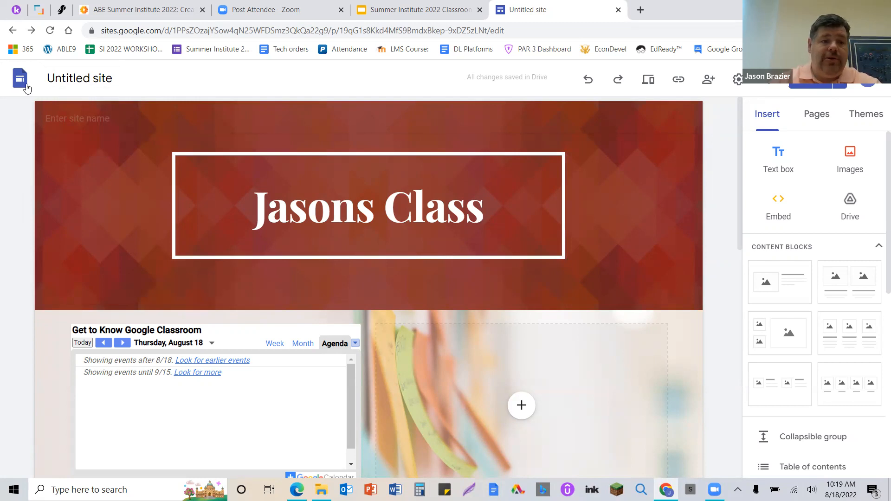
left_click(25, 87)
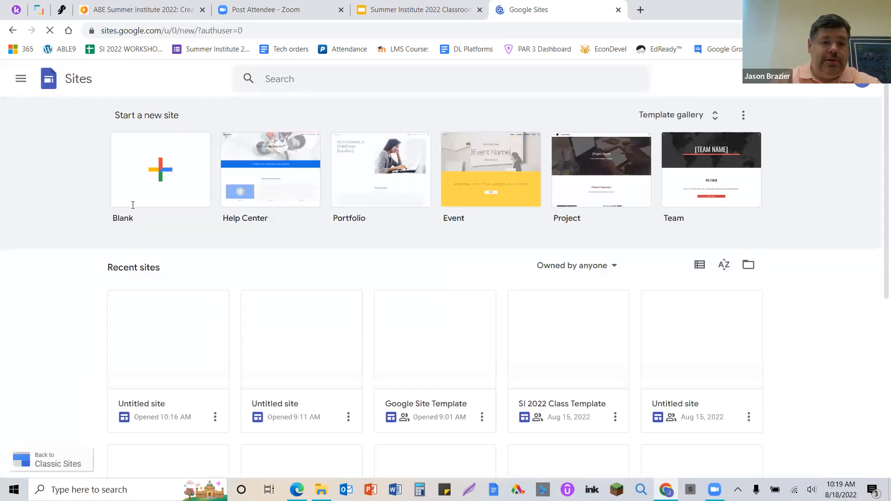
left_click(165, 178)
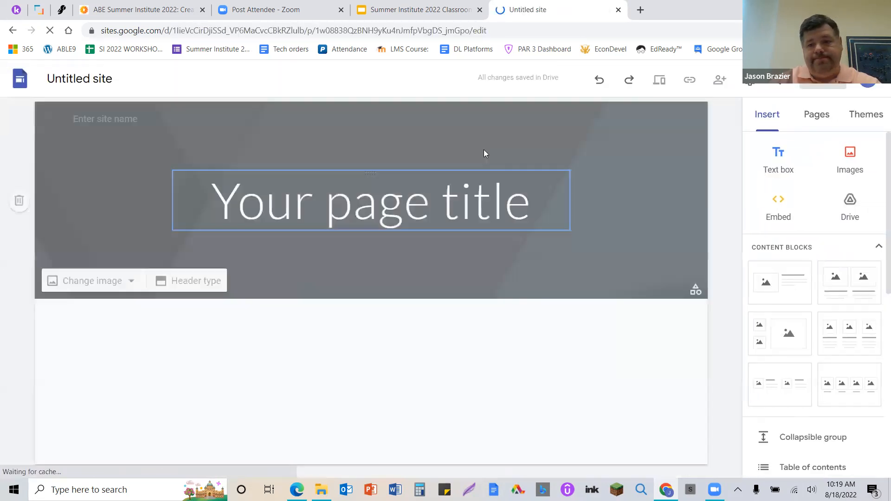
Replace the new site's placeholder page title with the owner's first name followed by 2
left_click(501, 213)
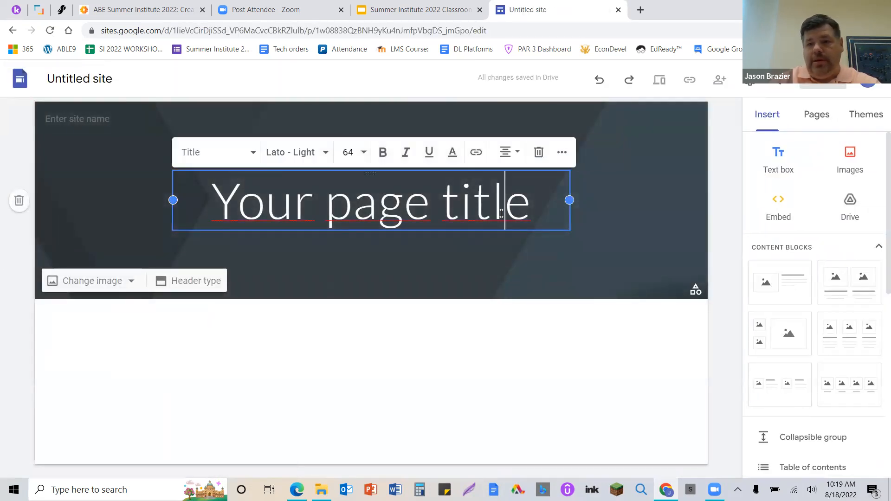
left_click_drag(552, 217, 212, 179)
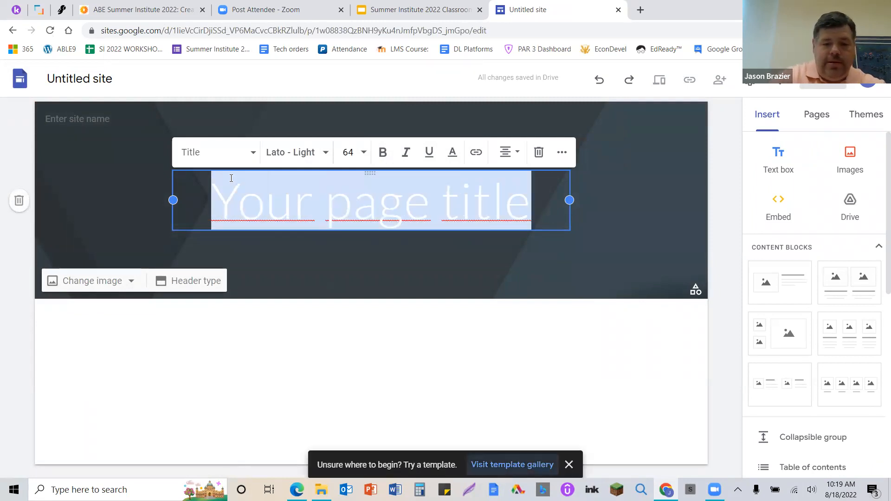
type("Jason 2")
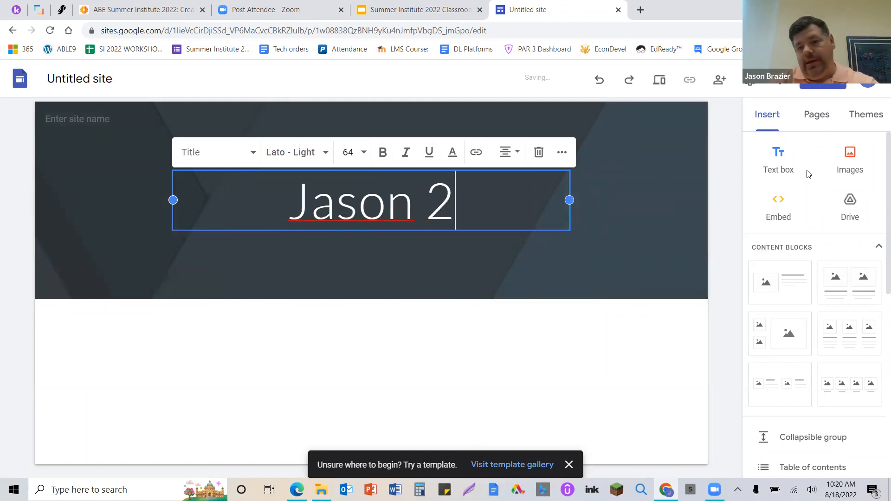
Publish the new site with the owner's first name followed by 2 as its web address
left_click(810, 85)
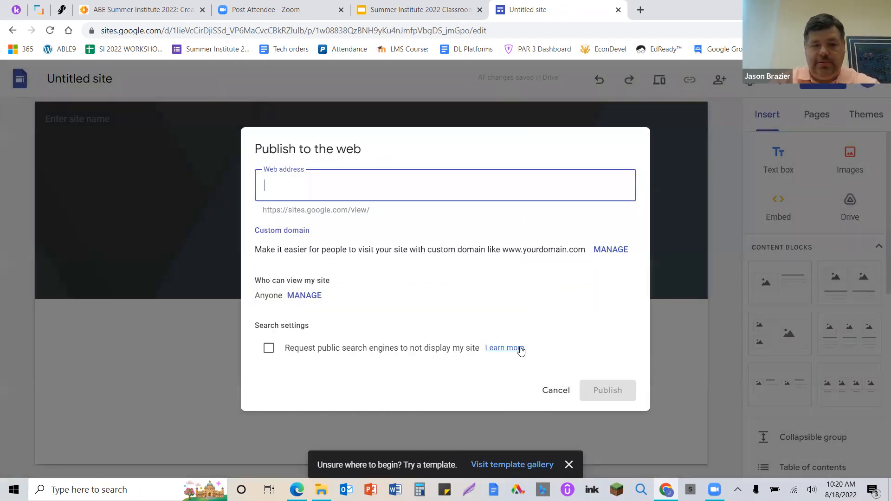
type("jason2")
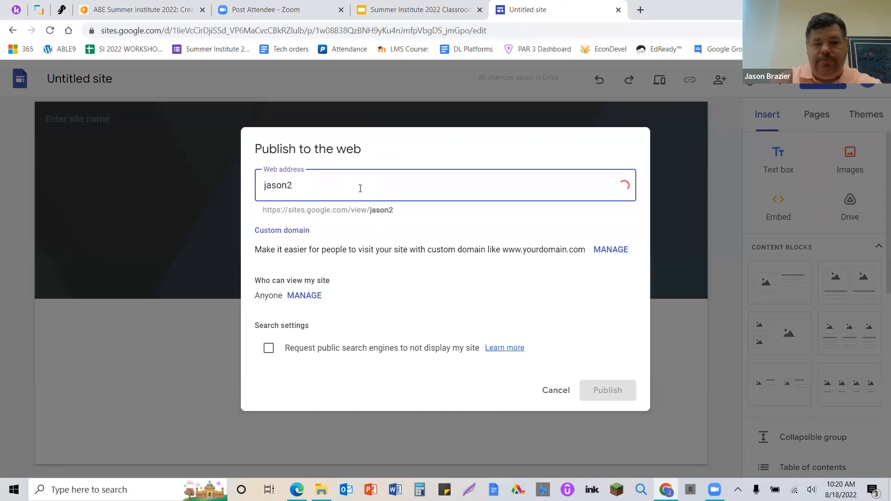
left_click(613, 391)
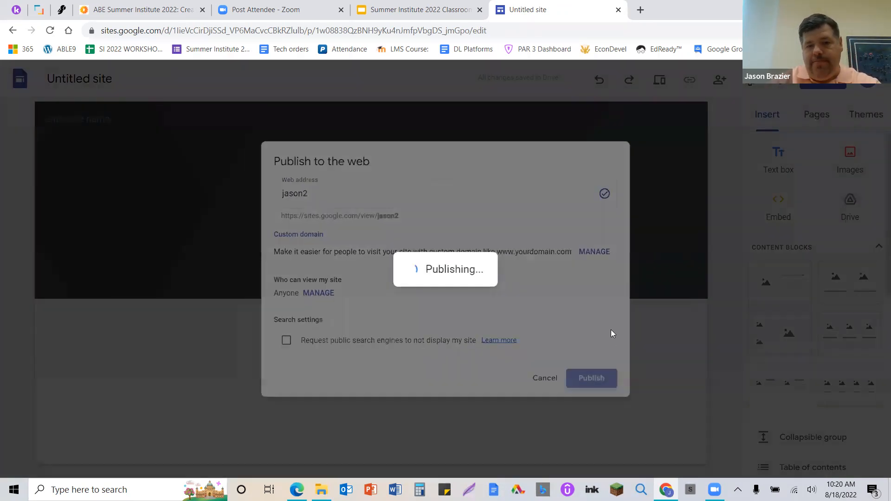
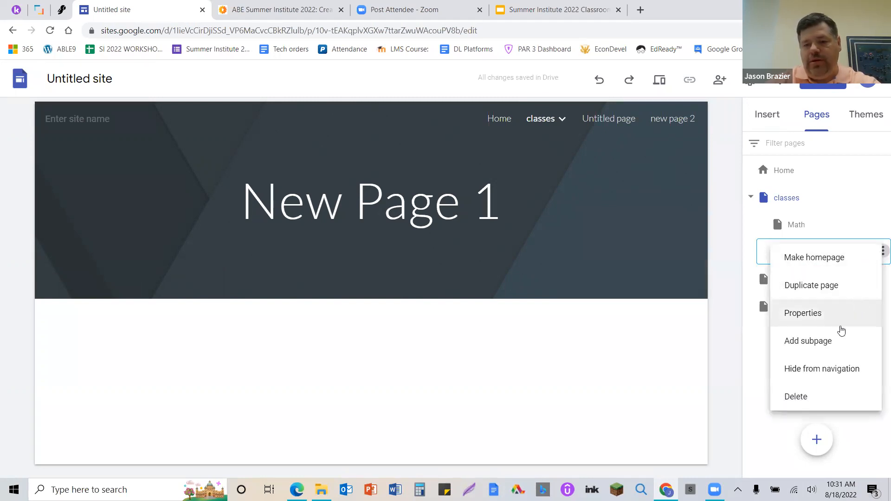
Add a subpage named GED Classes under sub page 2
left_click(839, 341)
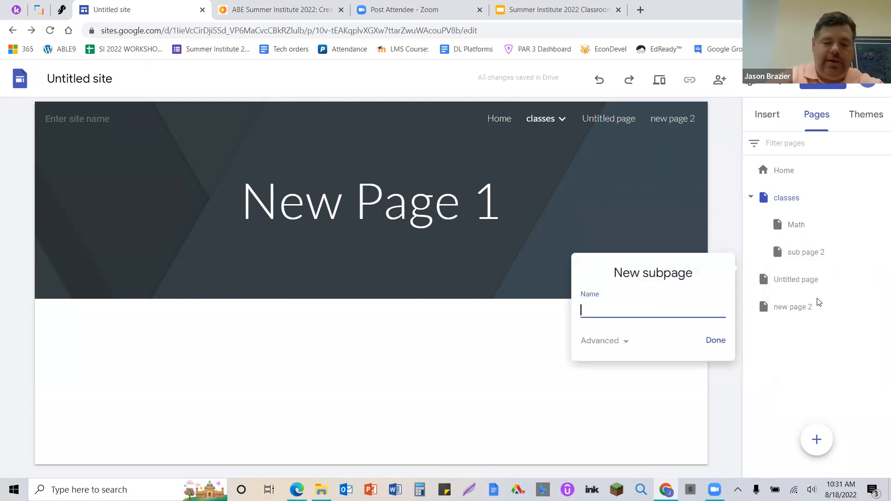
type("GED Classes")
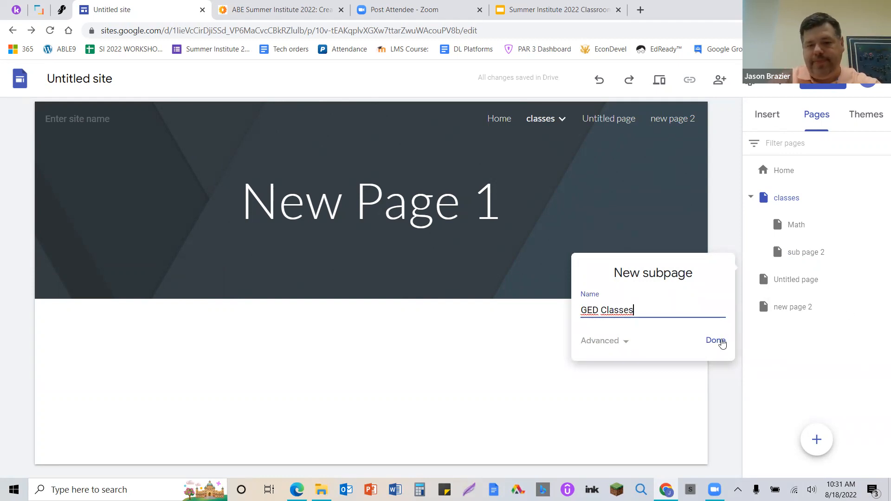
left_click(716, 341)
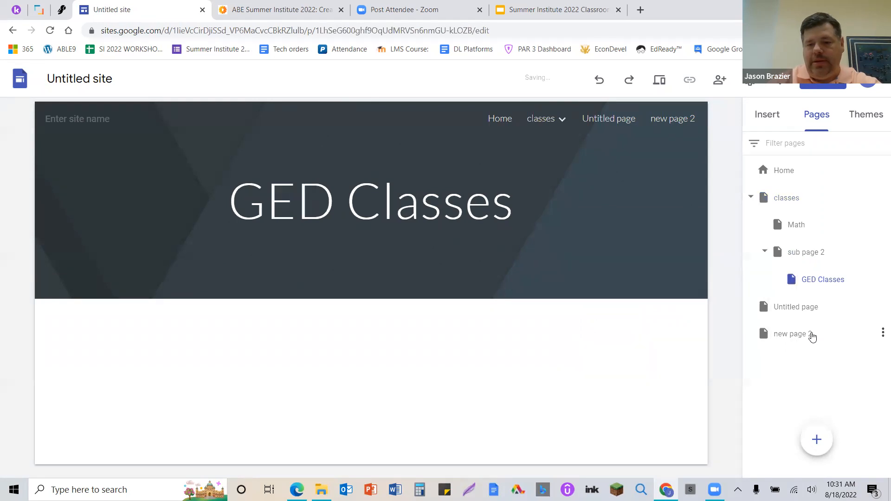
Open sub page 2 through the classes entry in the site navigation, and expand its nested subpages there
mouse_move(564, 126)
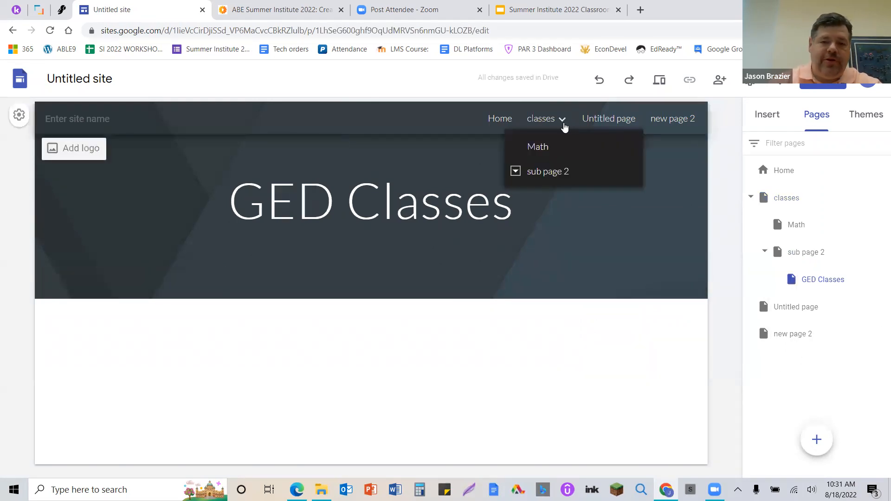
left_click(548, 170)
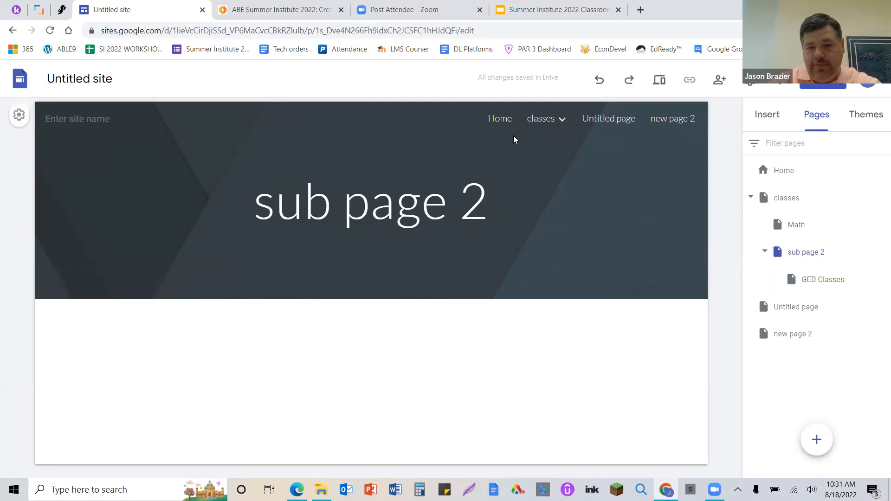
mouse_move(543, 134)
left_click(516, 172)
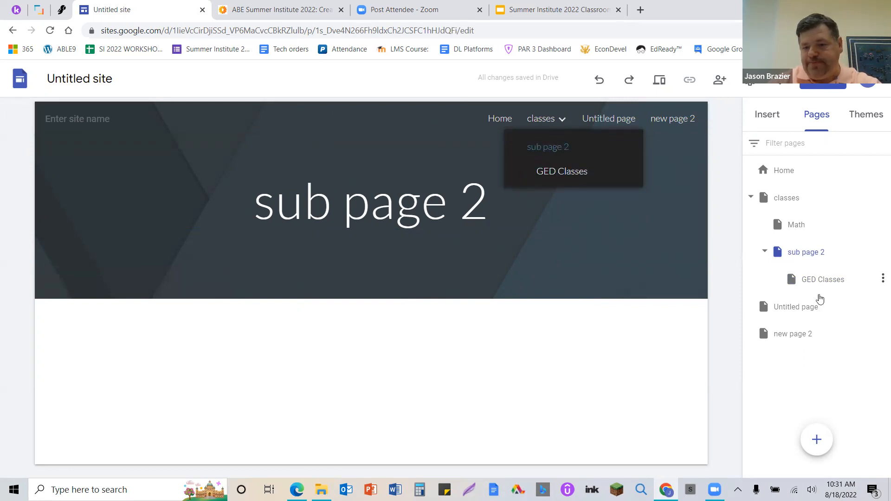
Move the GED Classes page out of sub page 2 so it sits directly under classes
left_click_drag(815, 275, 790, 204)
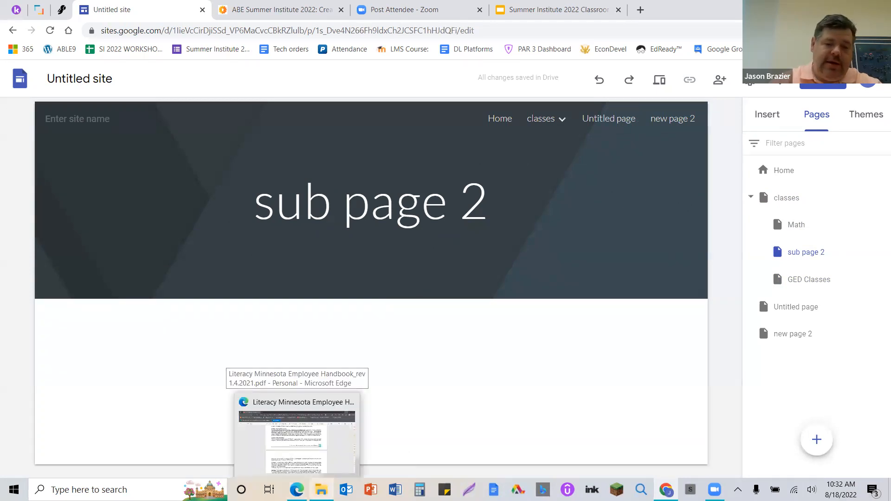
mouse_move(321, 489)
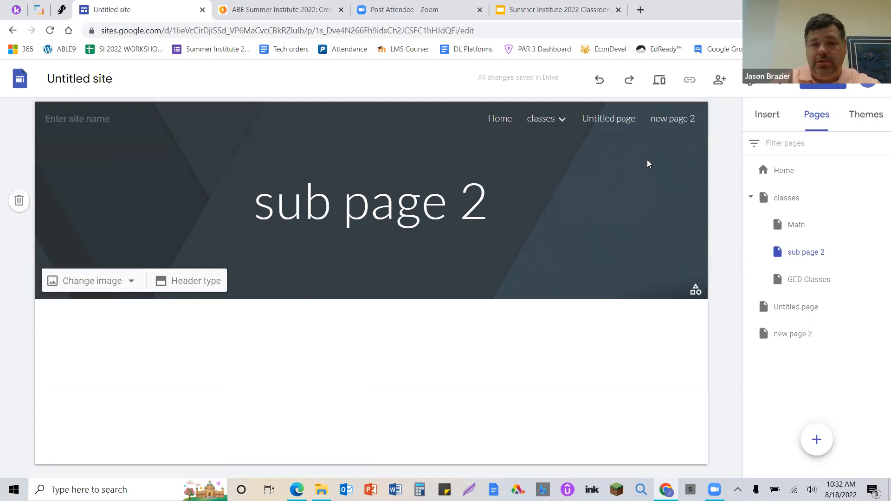
From new page 2, set the site's navigation mode to Side and check the page list in its sidebar
left_click(680, 121)
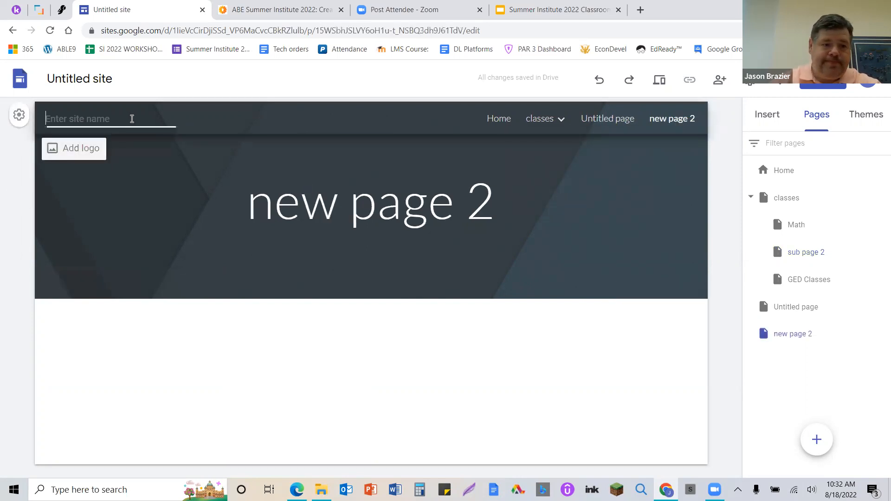
left_click(19, 115)
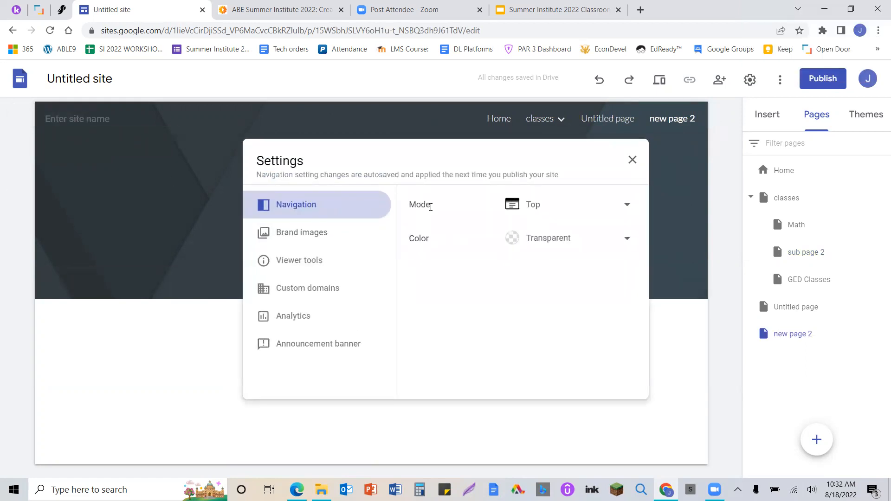
left_click(524, 207)
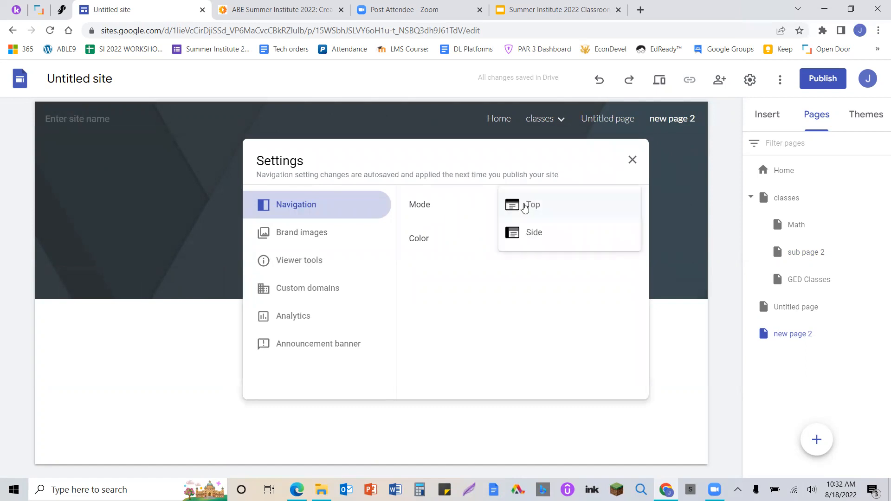
left_click(507, 231)
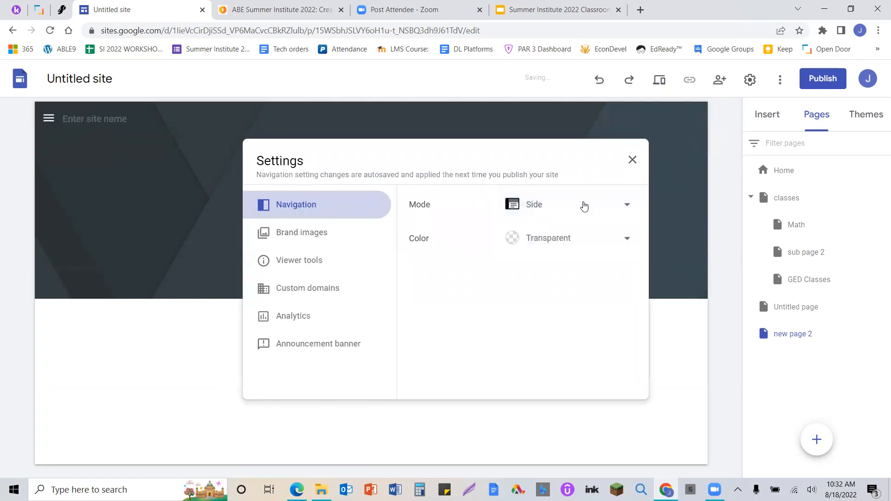
left_click(634, 163)
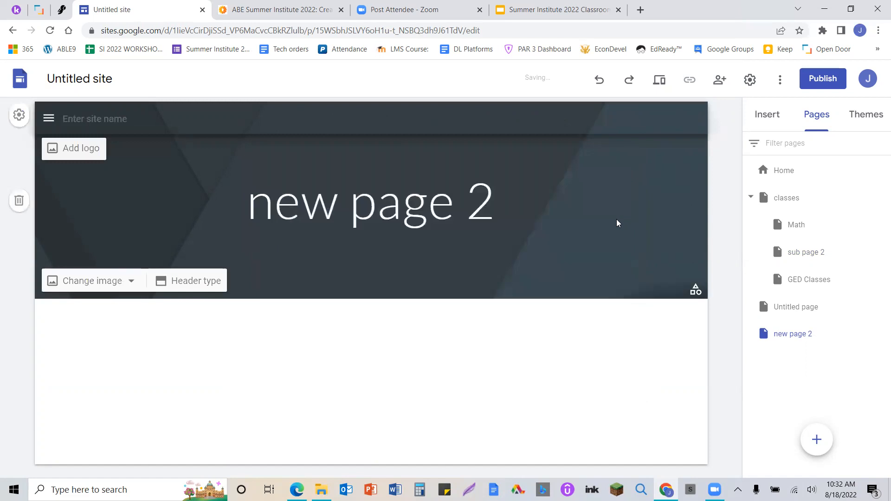
left_click(48, 119)
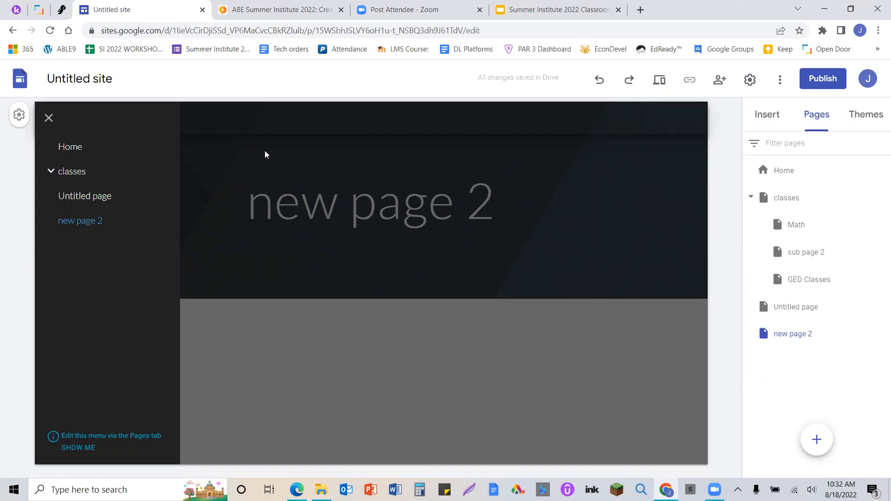
left_click(48, 118)
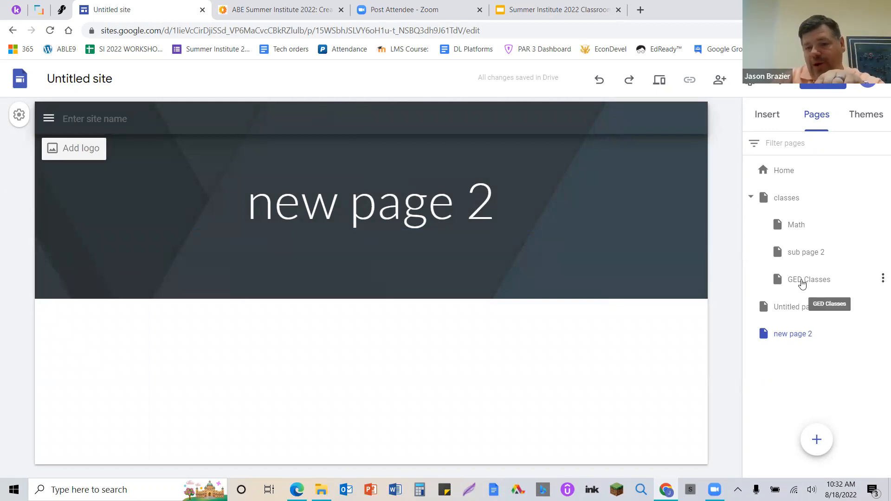
Move the GED Classes page under Home as a subpage and open it
left_click_drag(801, 281, 774, 172)
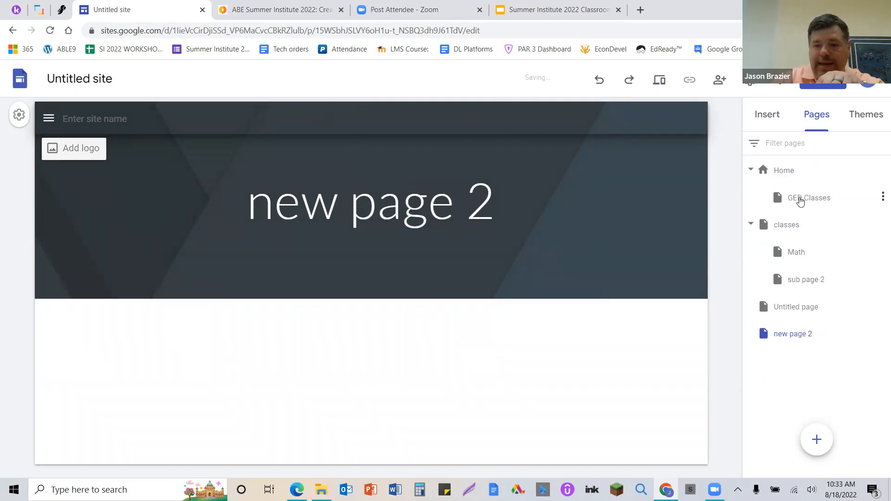
left_click(800, 199)
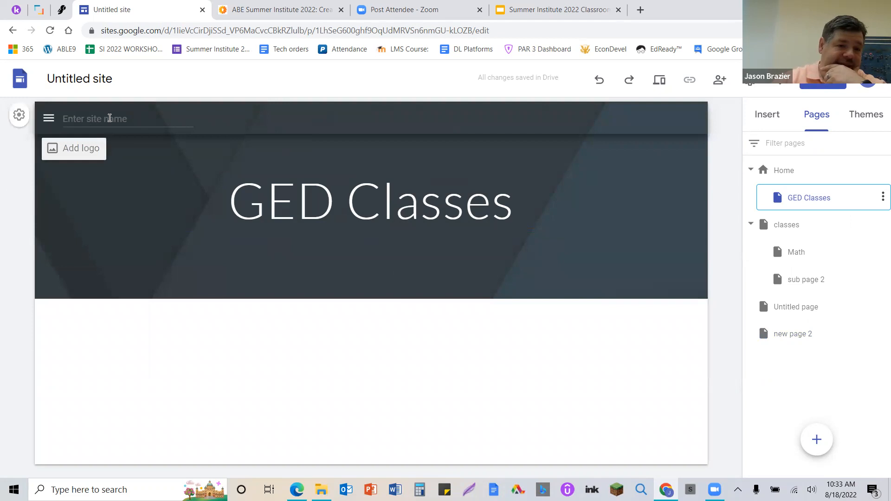
Name the site with the owner's first name followed by SITE
left_click(132, 120)
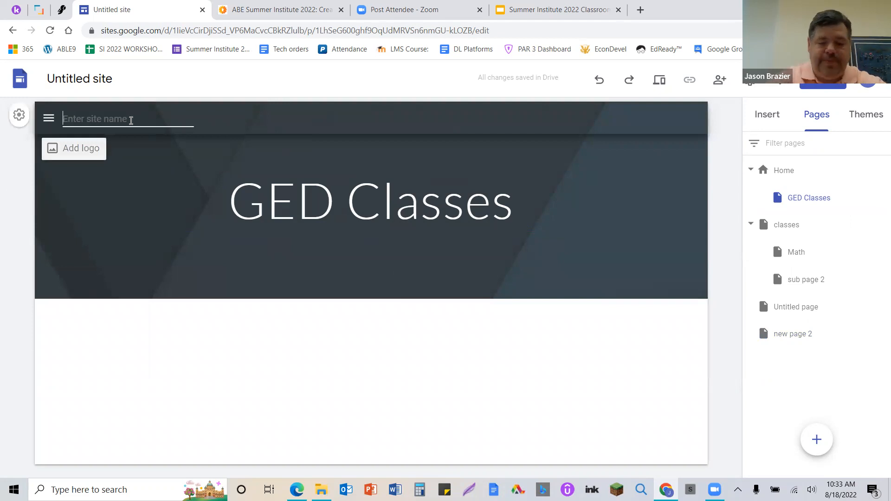
type("J")
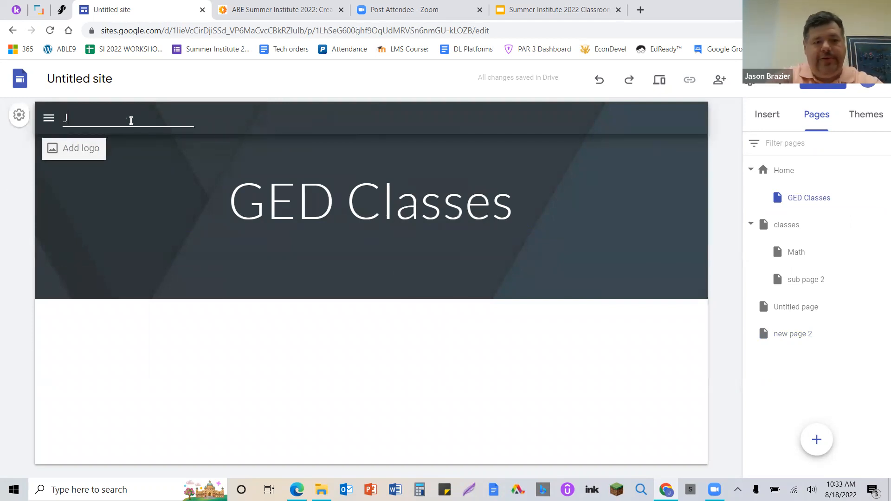
type("ason SITE")
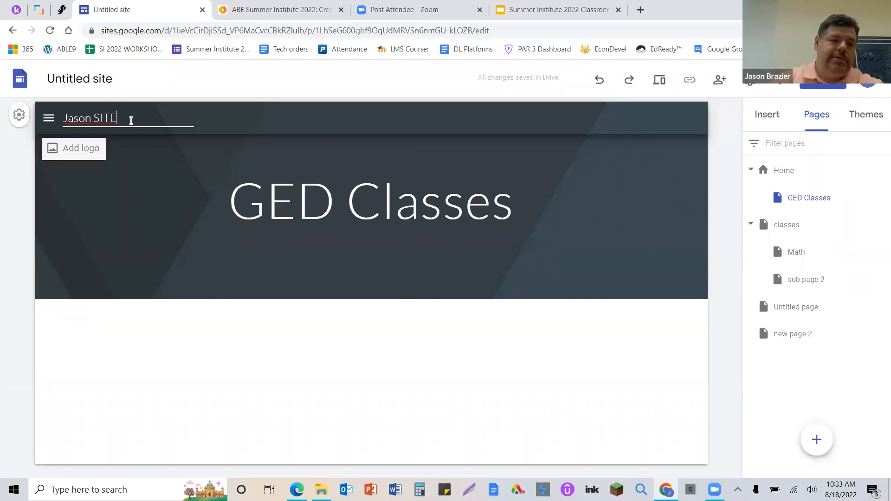
left_click(17, 142)
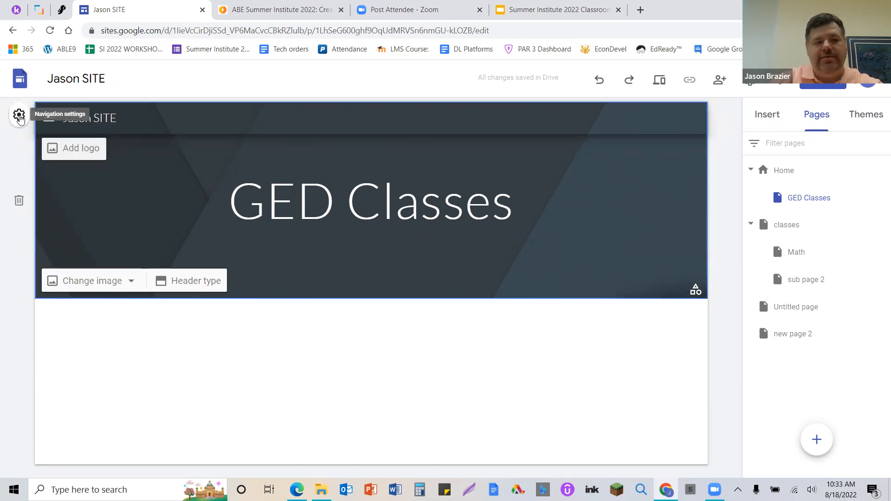
Set the site's navigation mode back to Top
left_click(19, 116)
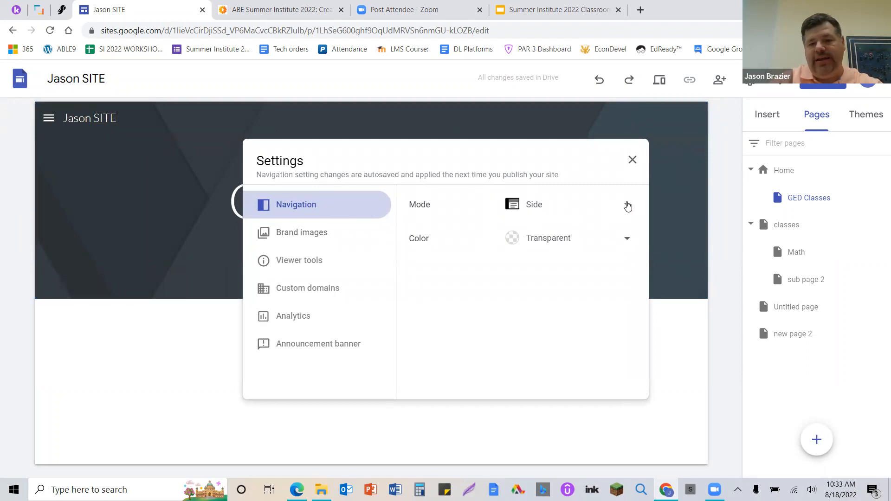
left_click(630, 205)
left_click(590, 175)
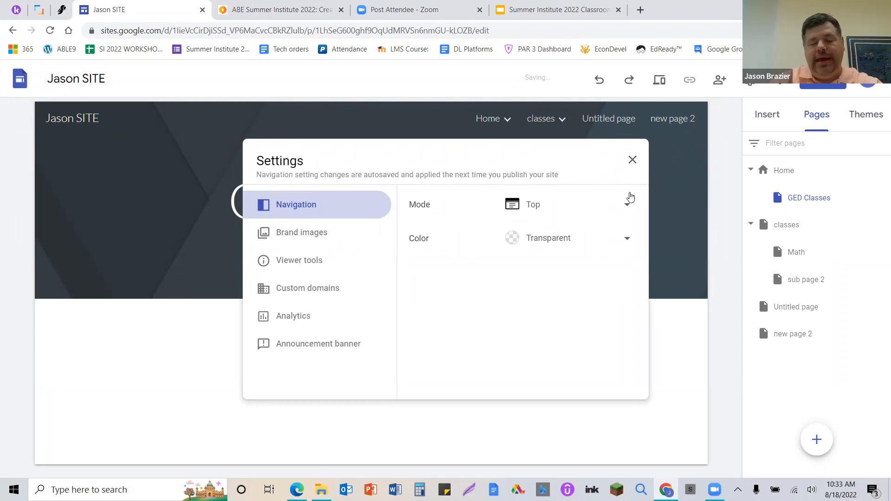
Switch the navigation mode to Side again and view the sidebar's page list with GED Classes under Home
left_click(628, 206)
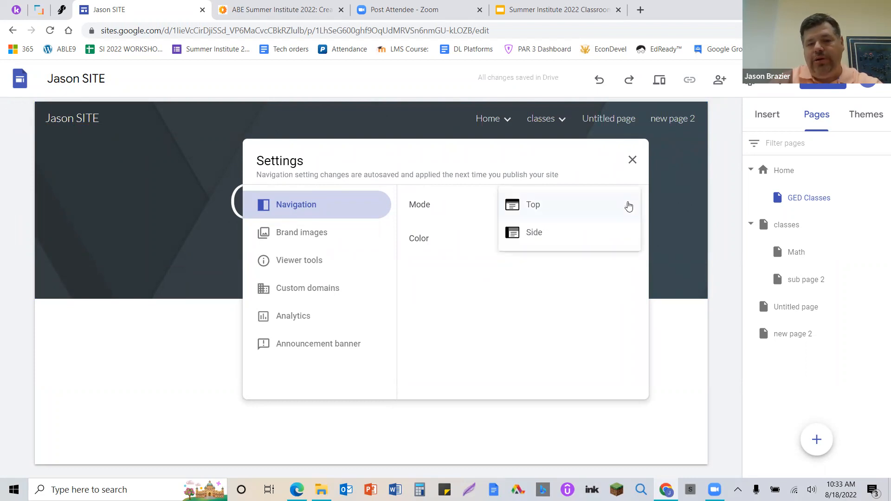
left_click(553, 236)
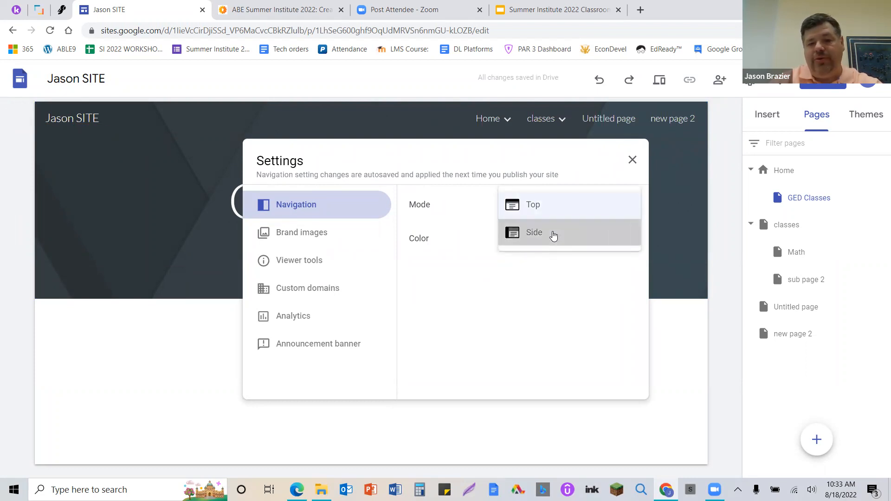
left_click(52, 120)
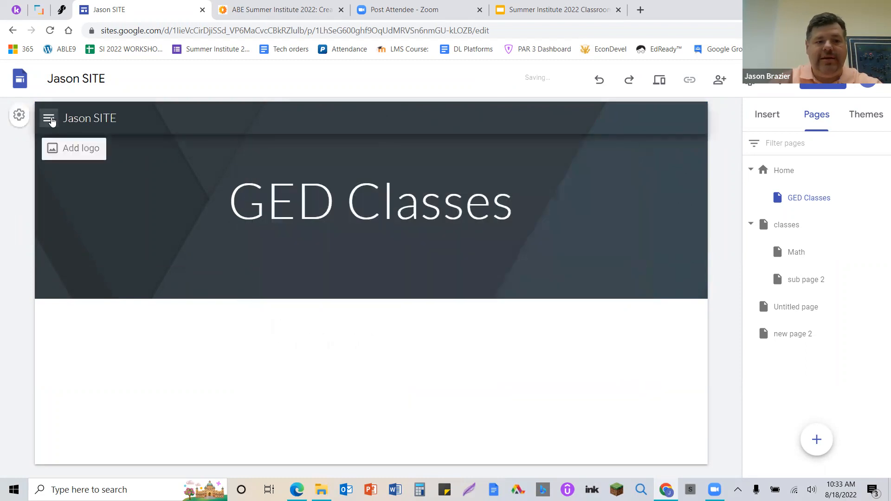
left_click(49, 119)
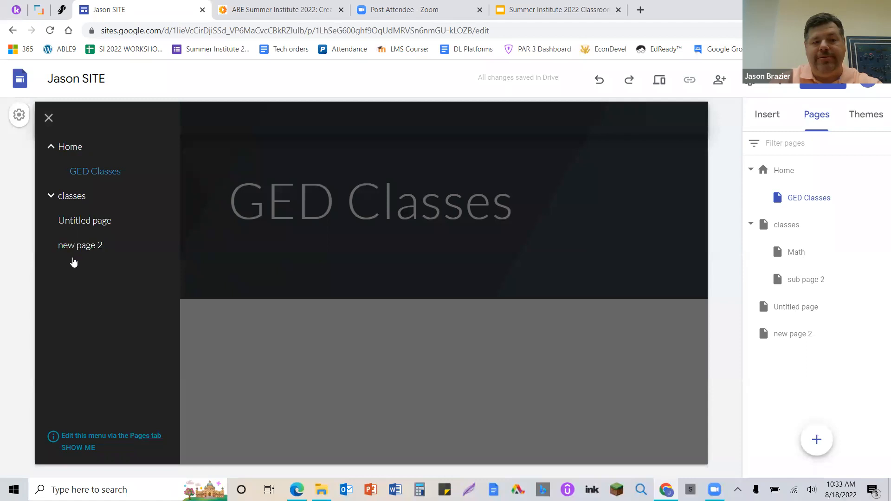
left_click(49, 118)
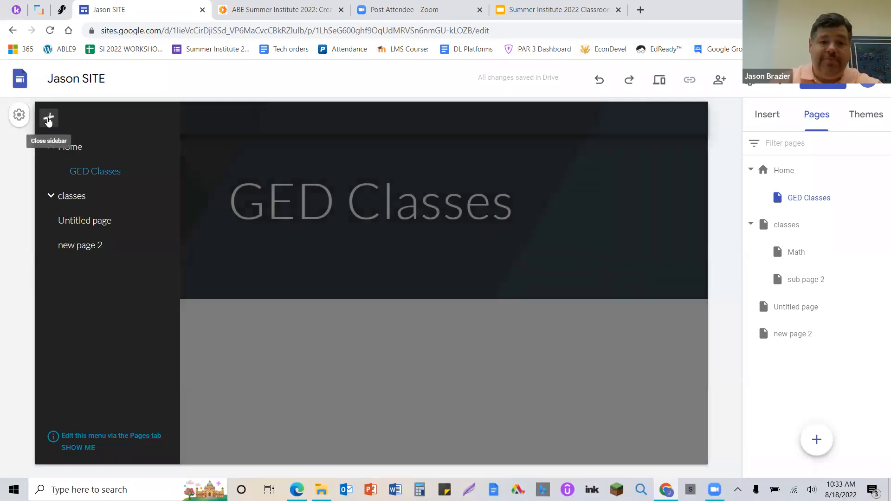
left_click(53, 122)
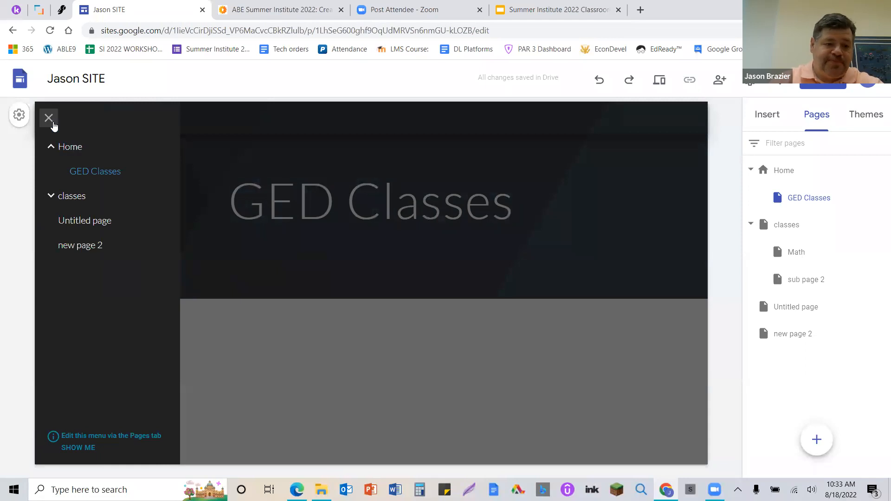
Return the site navigation to Top mode and leave the navigation settings
left_click(19, 114)
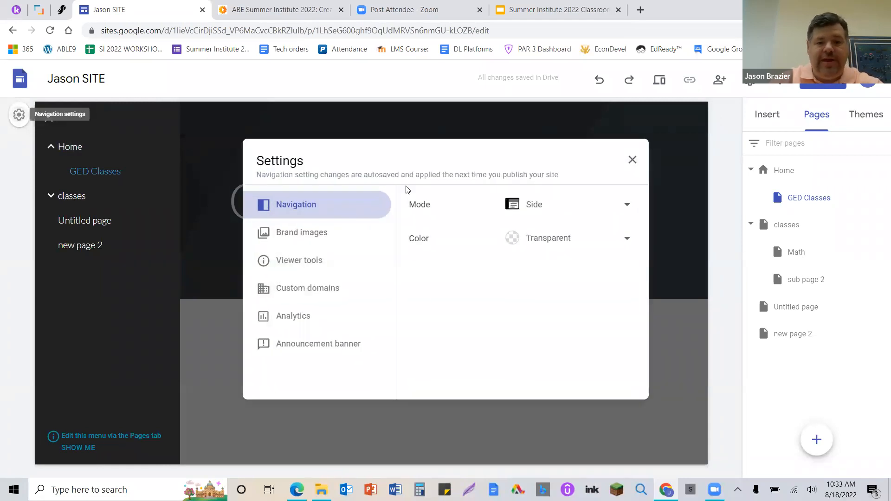
left_click(547, 206)
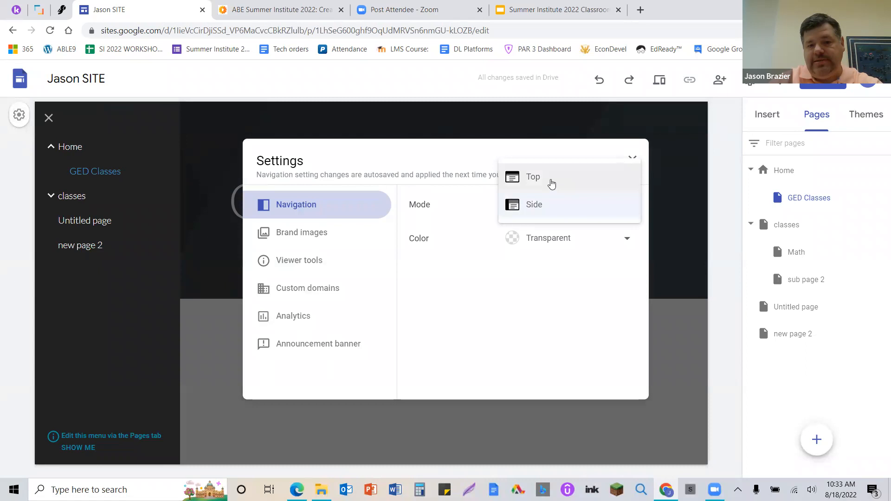
left_click(551, 182)
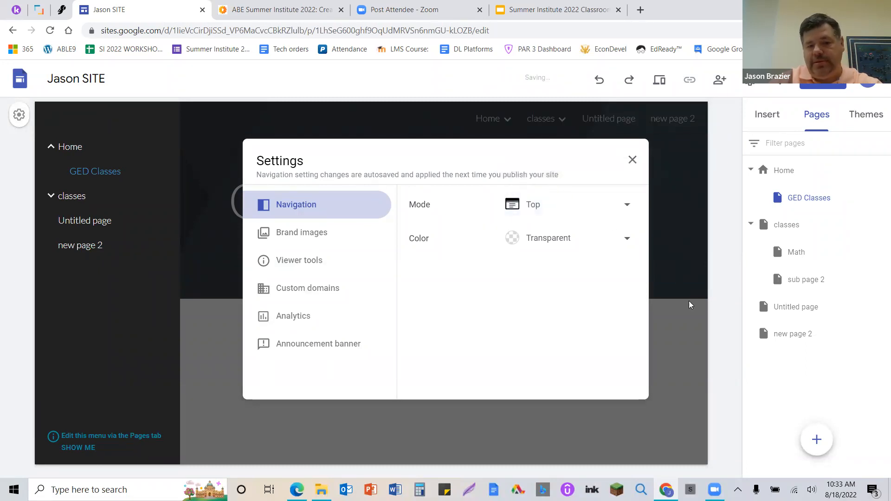
left_click(710, 314)
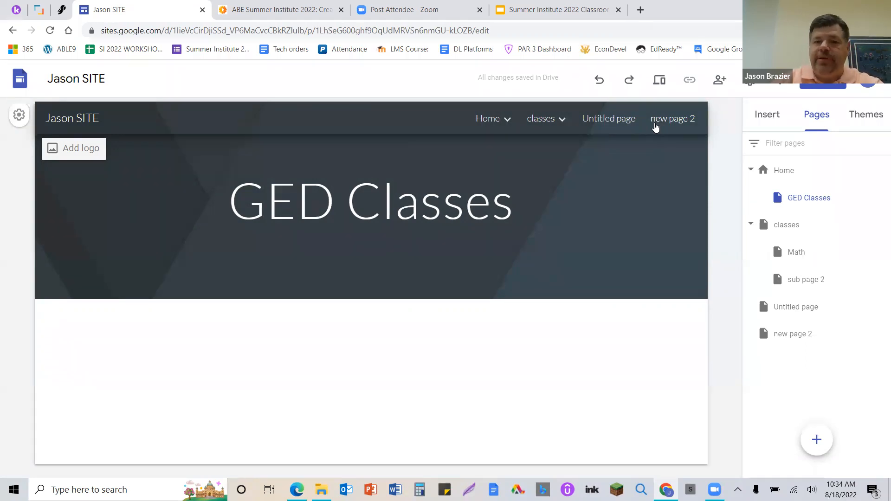
Preview the GED Classes page in tablet and phone layouts, including the phone navigation menu, and exit the preview
mouse_move(508, 123)
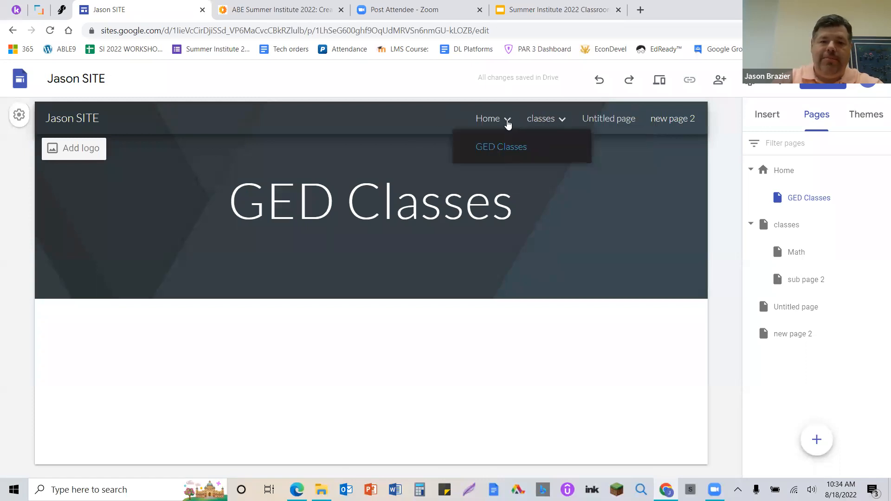
mouse_move(547, 122)
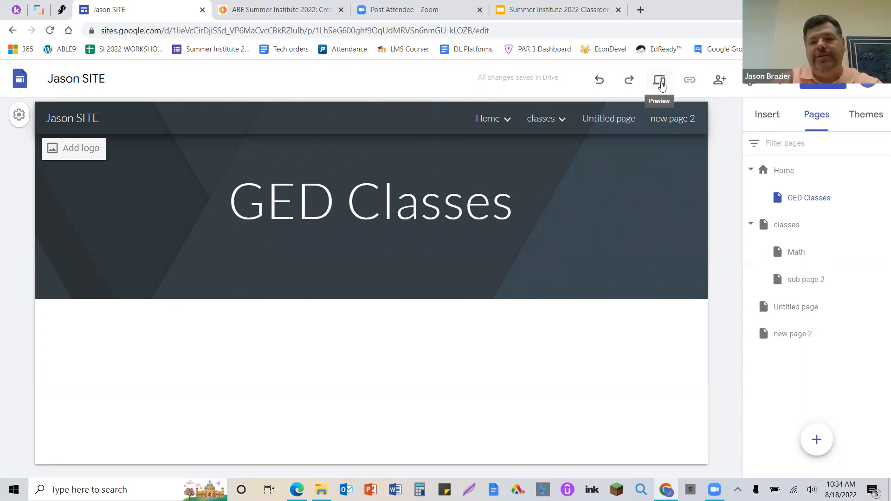
left_click(661, 83)
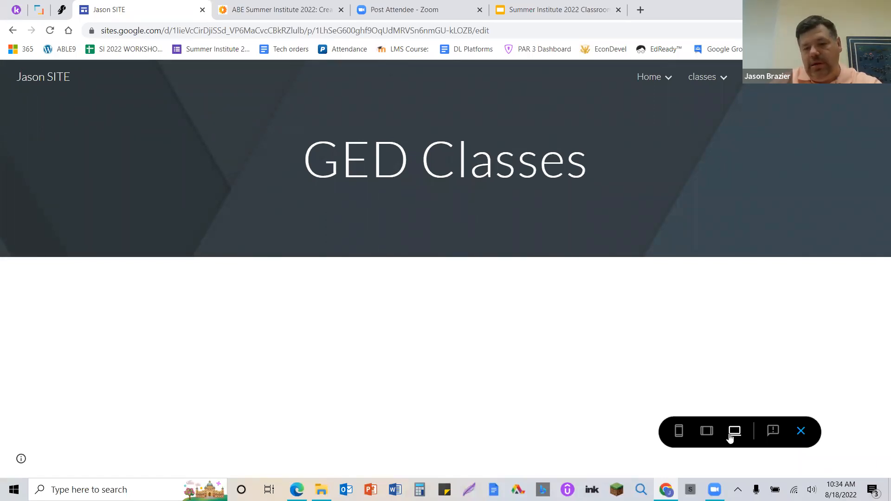
left_click(707, 433)
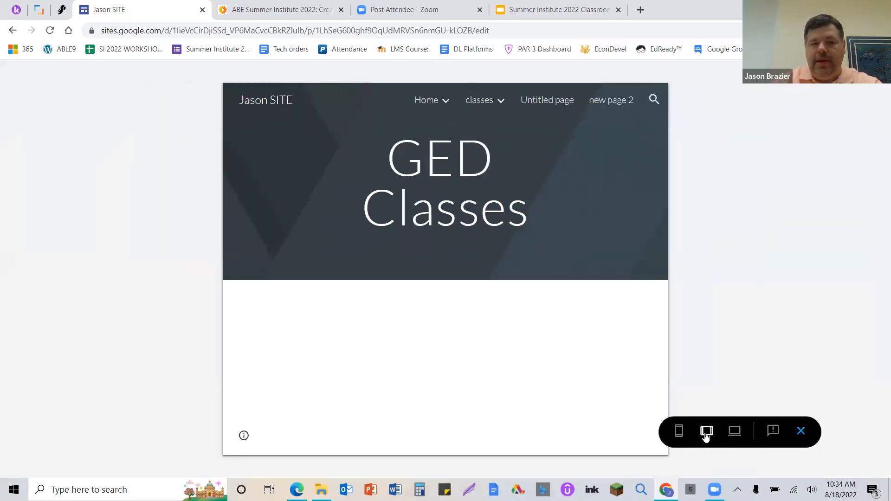
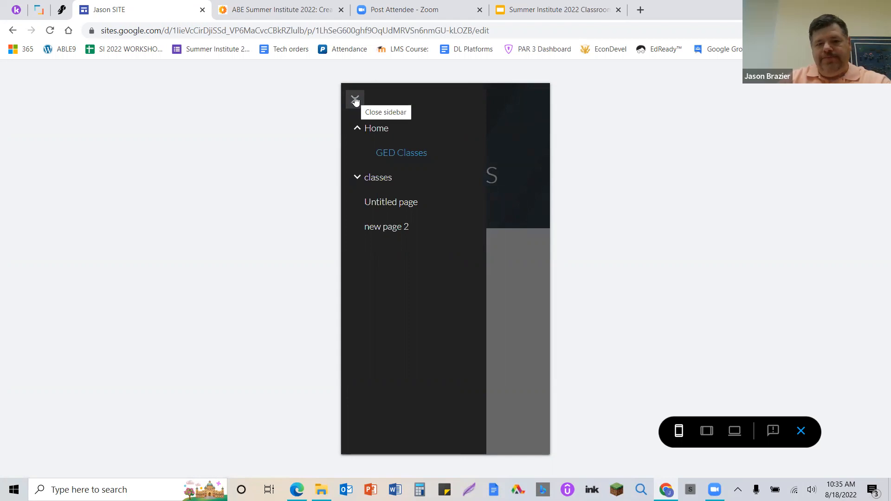
left_click(355, 98)
left_click(523, 274)
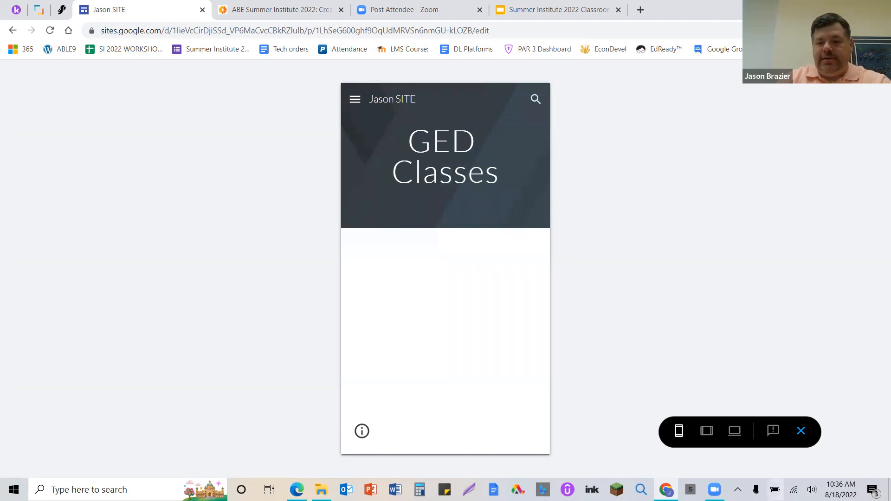
left_click(803, 433)
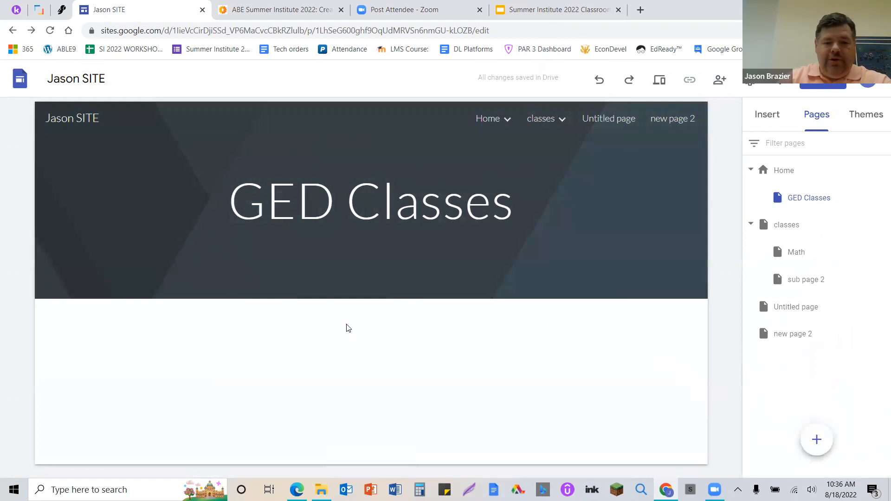
Add an image-and-text content block, a three-column image block and two four-column image blocks to the GED Classes page
left_click(775, 116)
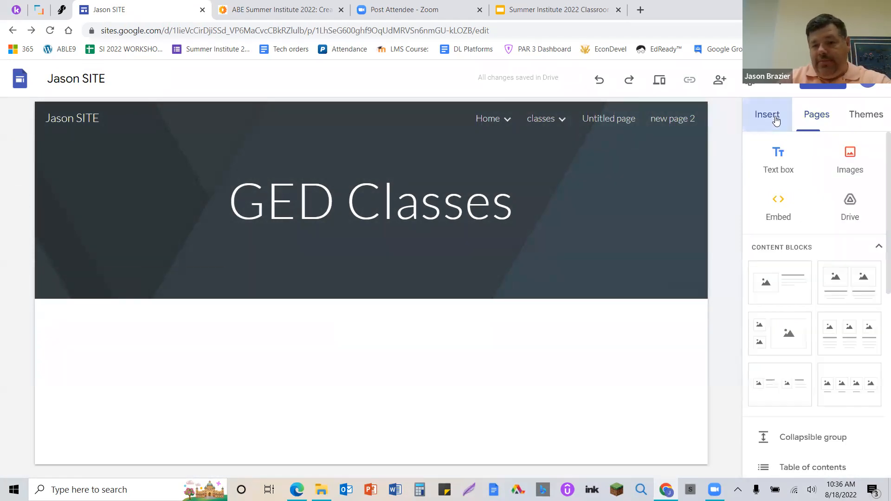
left_click(793, 291)
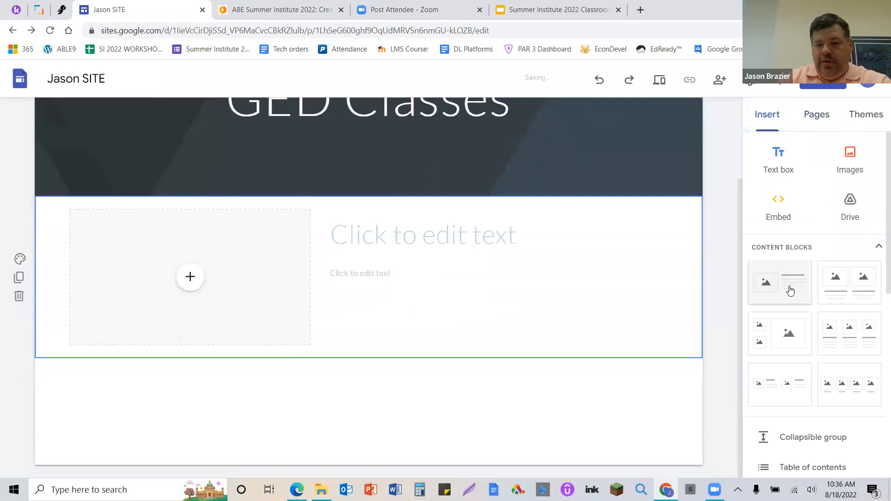
left_click(854, 330)
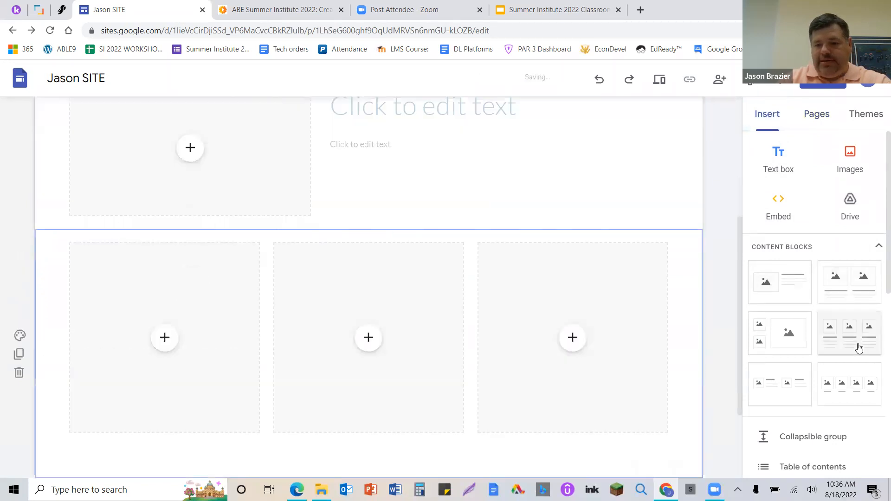
left_click(854, 394)
left_click(854, 395)
Review the placeholder content blocks down the GED Classes page and the classes submenu in its header
scroll(640, 279, "up", 10)
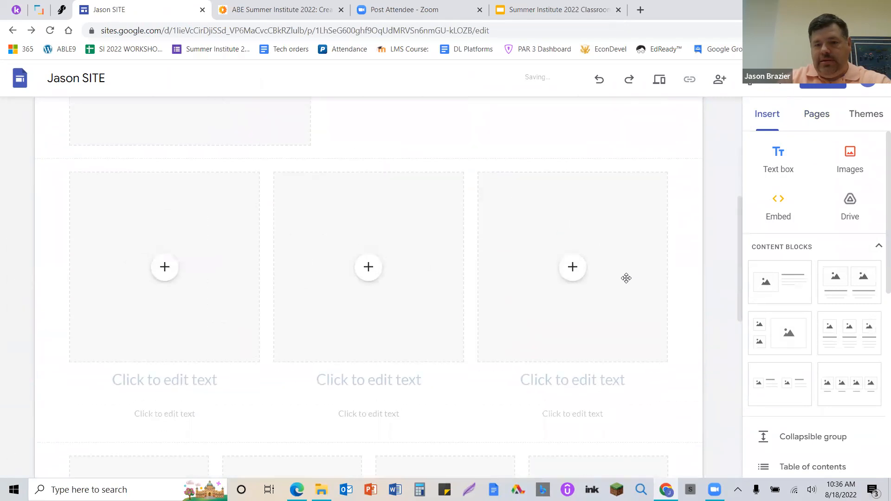
scroll(626, 278, "up", 5)
scroll(626, 277, "down", 3)
scroll(464, 209, "up", 3)
mouse_move(553, 106)
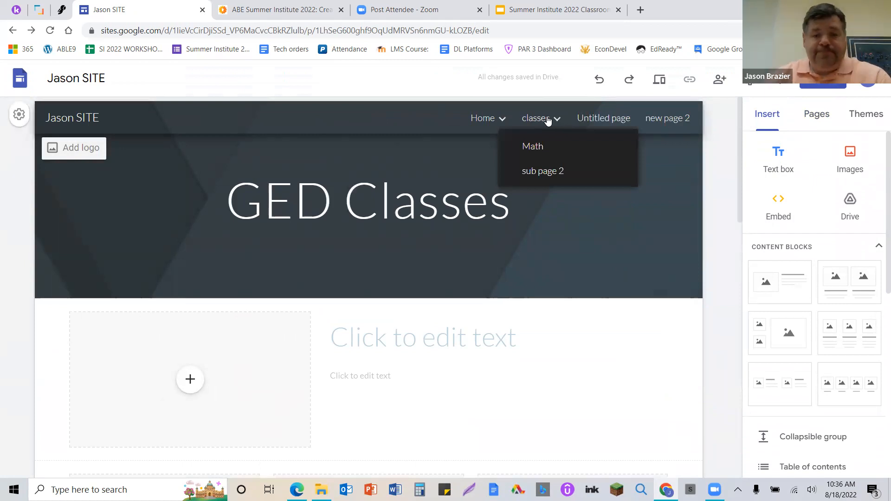
scroll(503, 302, "down", 1)
scroll(503, 302, "down", 6)
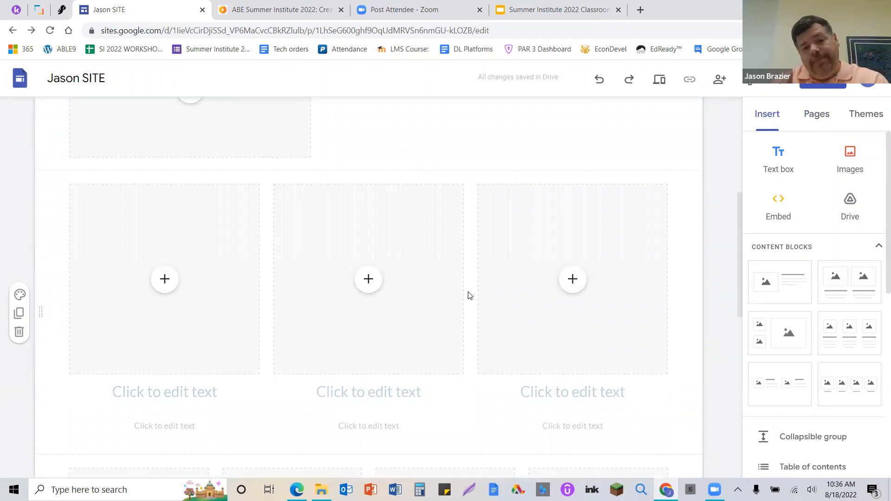
scroll(468, 294, "up", 3)
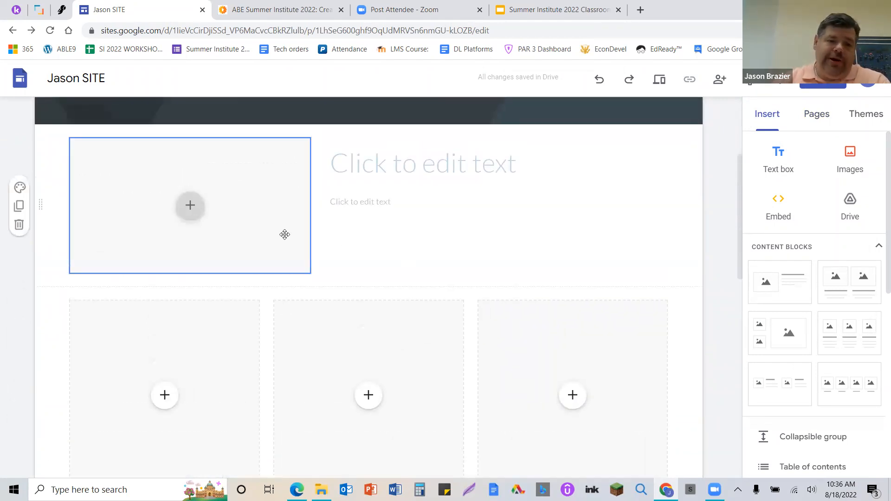
scroll(246, 265, "down", 3)
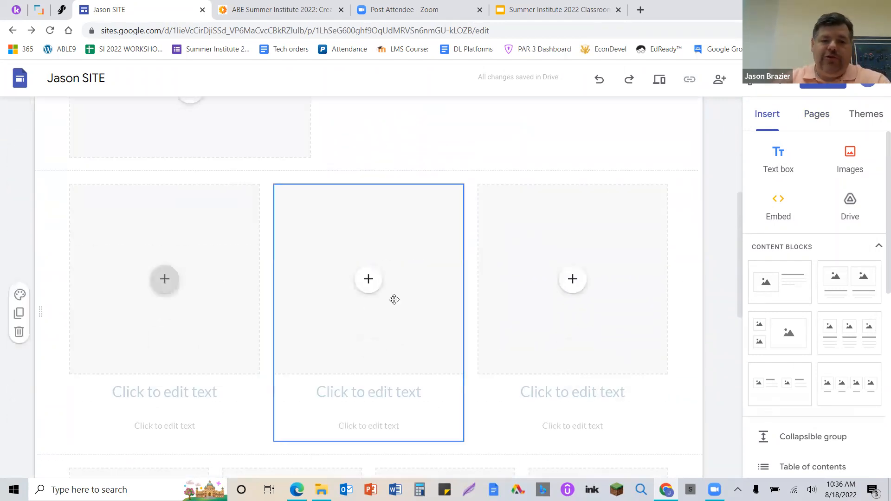
scroll(616, 318, "down", 7)
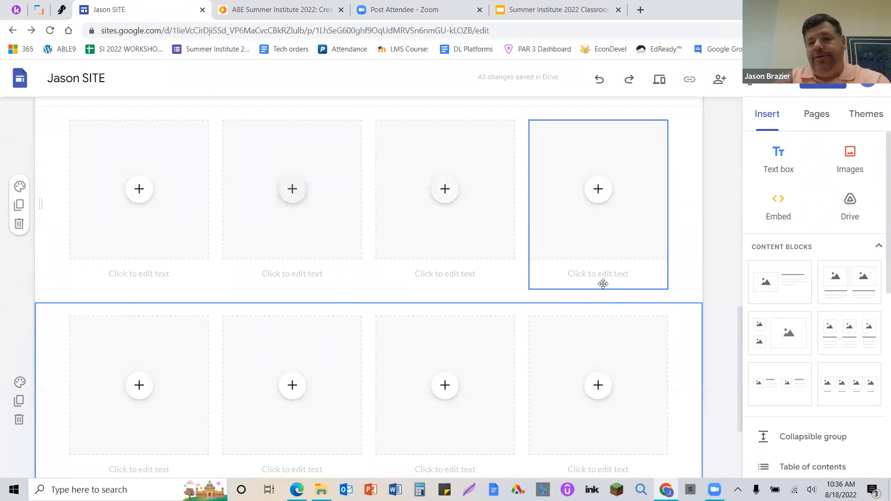
scroll(603, 284, "up", 9)
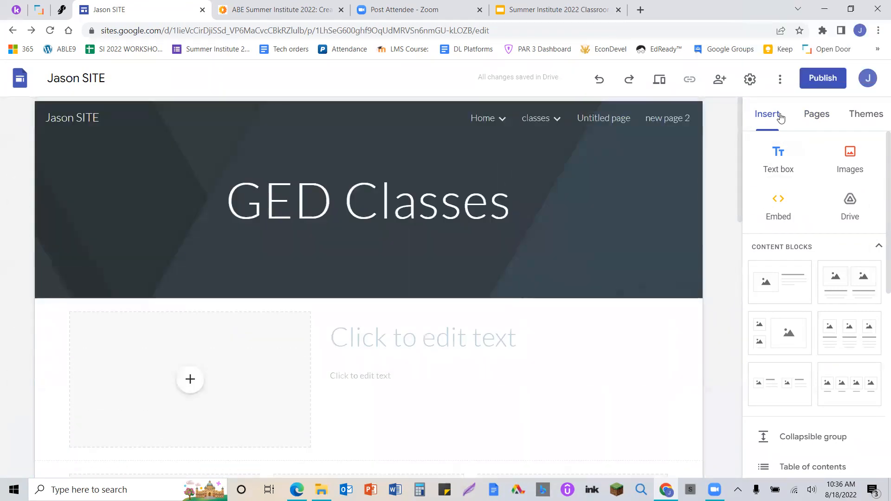
Preview the GED Classes page in the phone layout and examine how its content blocks stack down the page
left_click(658, 80)
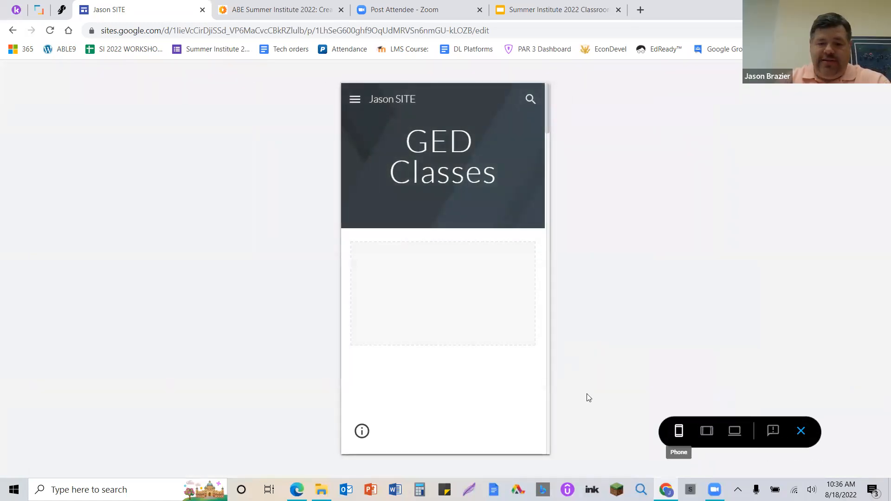
scroll(462, 320, "down", 5)
scroll(463, 328, "down", 8)
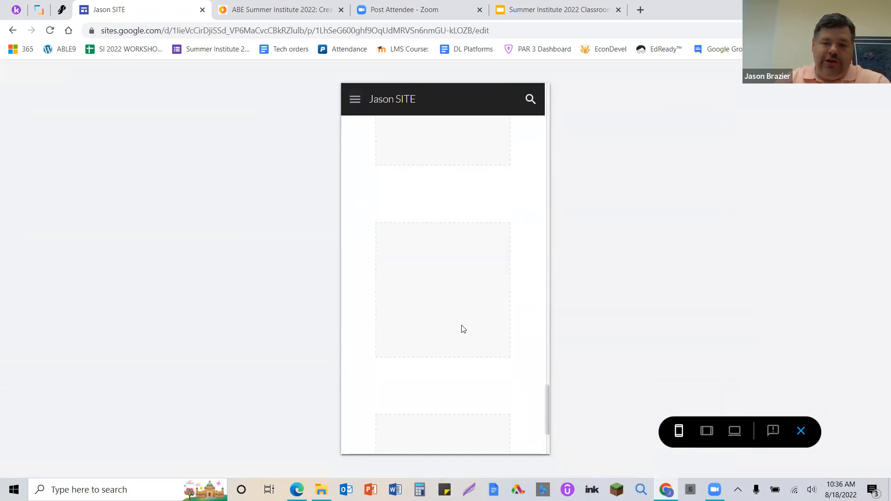
scroll(463, 328, "up", 6)
scroll(462, 327, "up", 5)
scroll(463, 327, "down", 4)
scroll(463, 327, "down", 6)
scroll(462, 326, "down", 2)
scroll(463, 327, "up", 5)
scroll(463, 326, "up", 6)
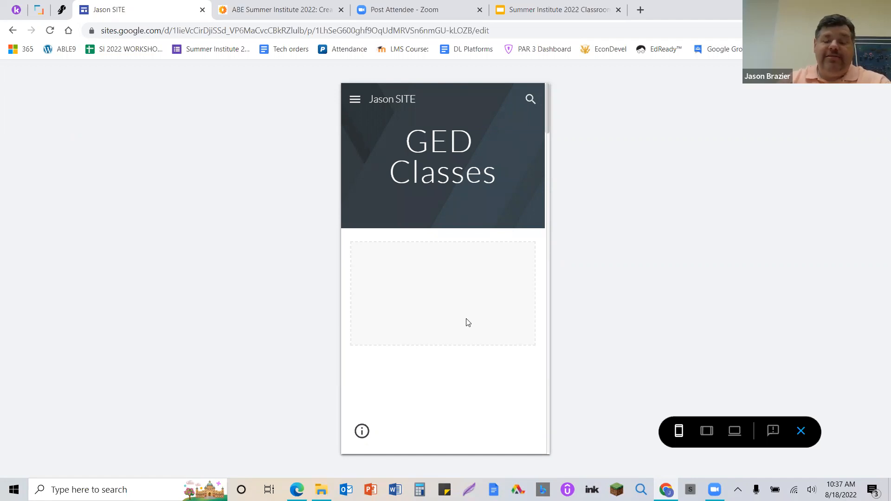
scroll(468, 322, "down", 10)
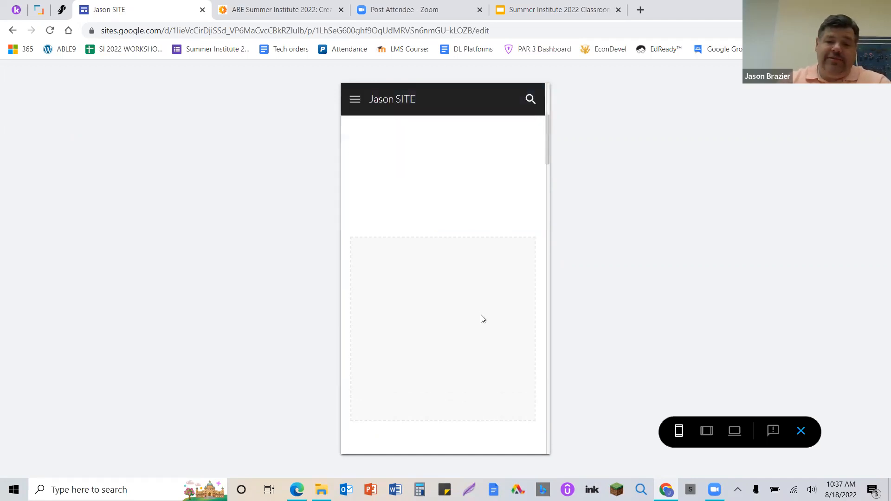
scroll(490, 348, "down", 5)
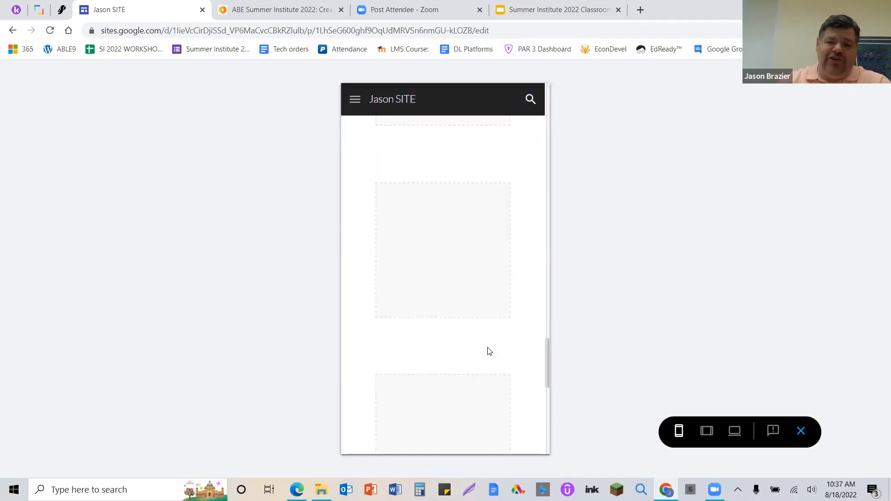
scroll(485, 353, "up", 15)
scroll(486, 345, "up", 3)
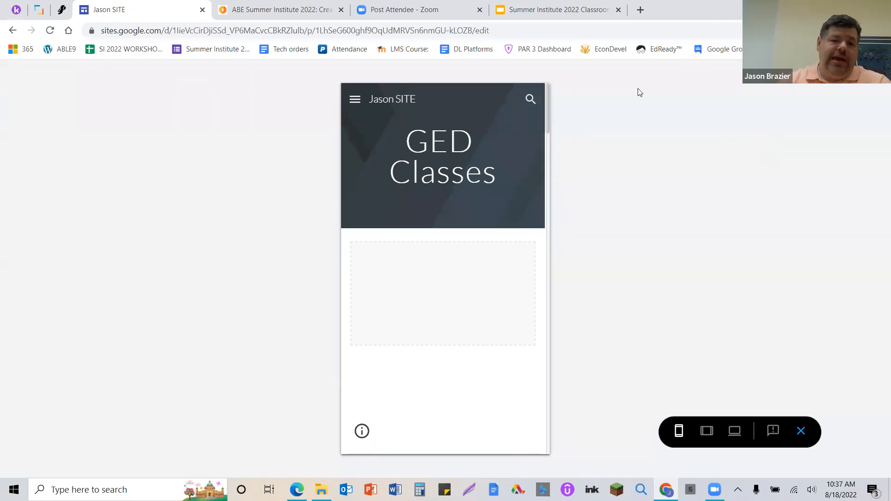
Go to GED Classes from the phone preview's navigation menu, view the menu again, and exit the preview
left_click(357, 100)
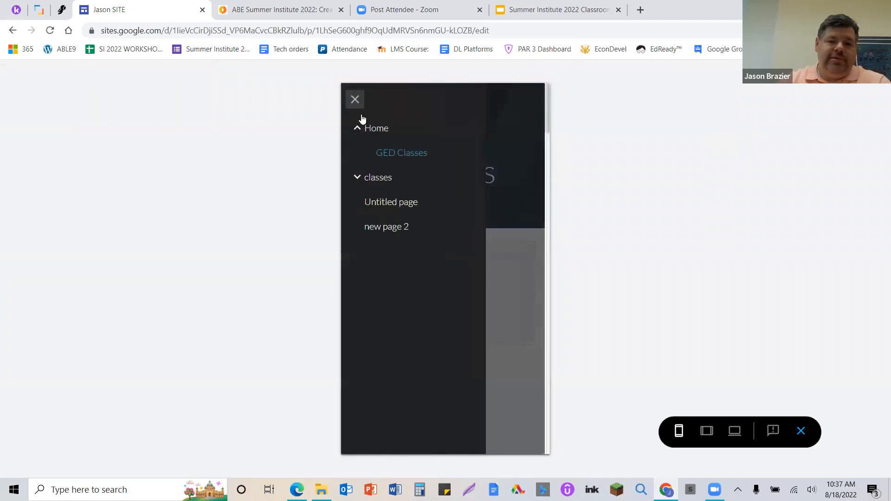
left_click(394, 157)
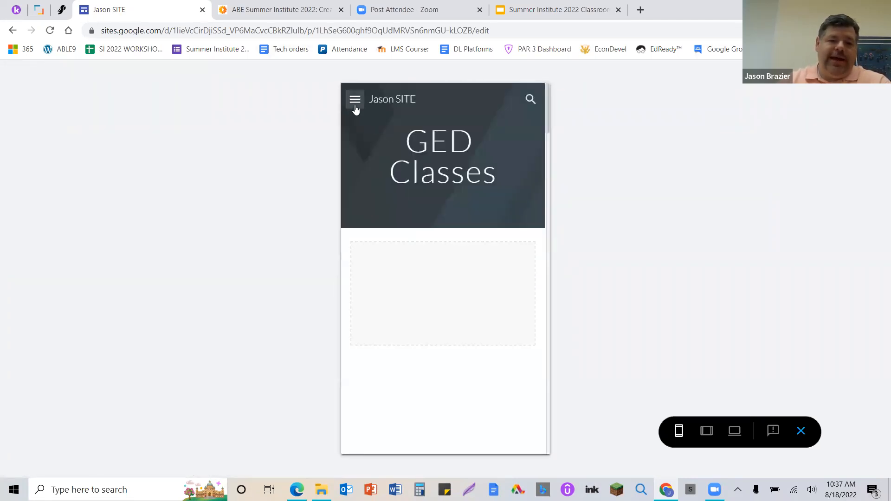
left_click(356, 104)
scroll(503, 251, "down", 10)
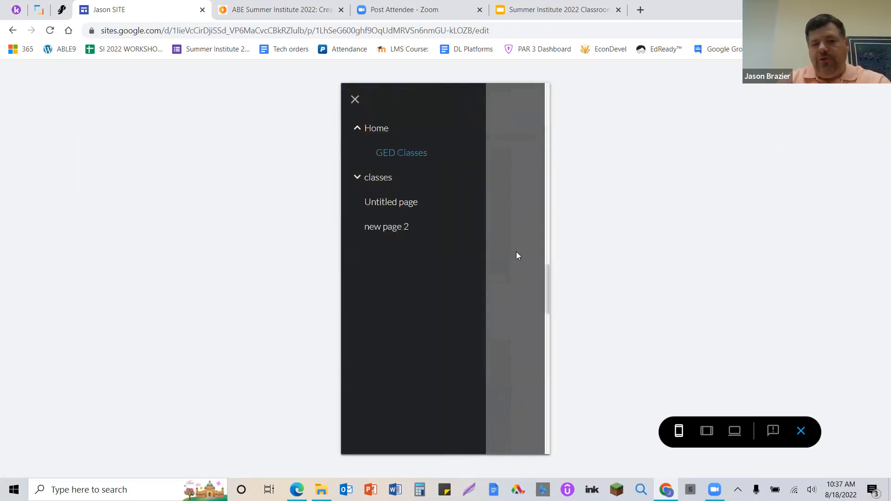
left_click(353, 99)
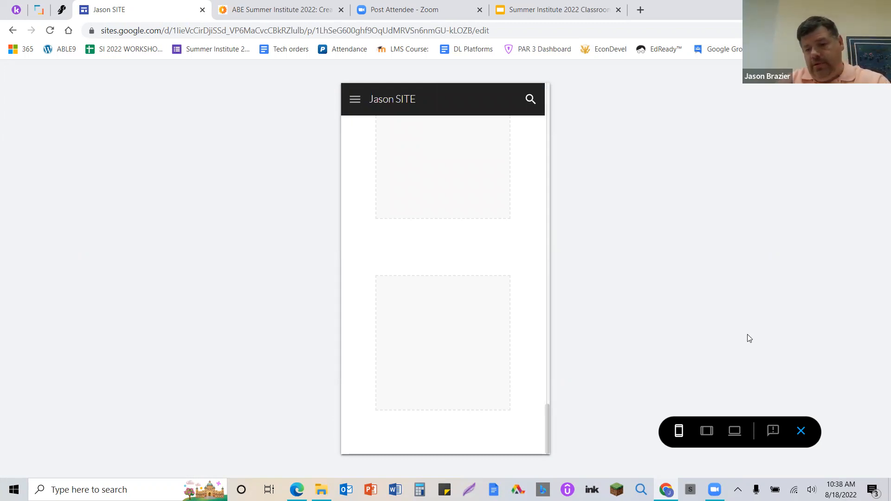
left_click(801, 431)
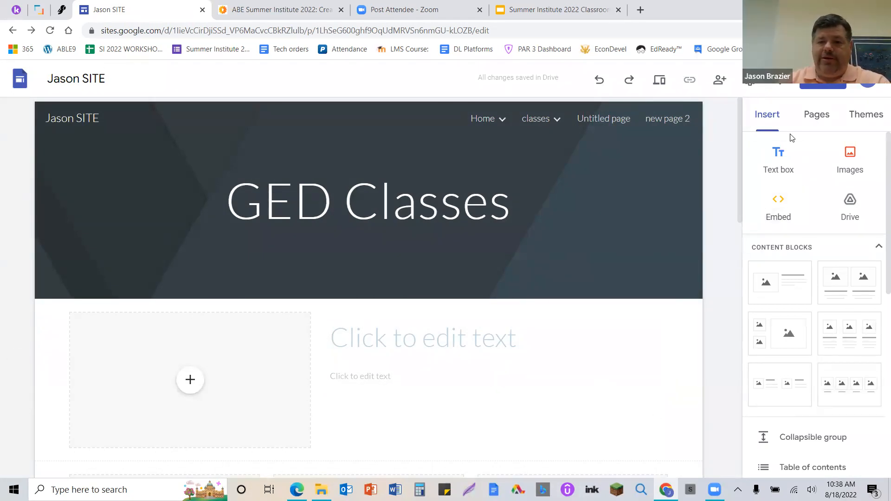
View the URL and embed code options for embedding web content, and dismiss them without inserting anything
left_click(779, 214)
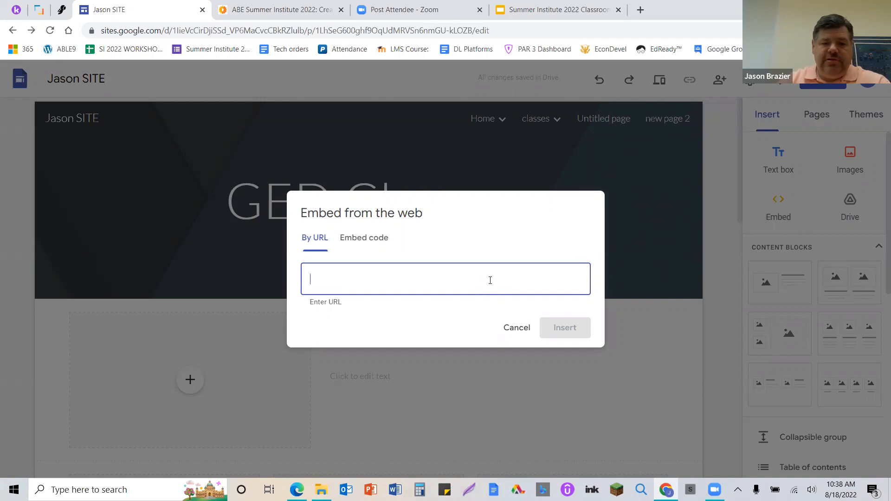
left_click(364, 236)
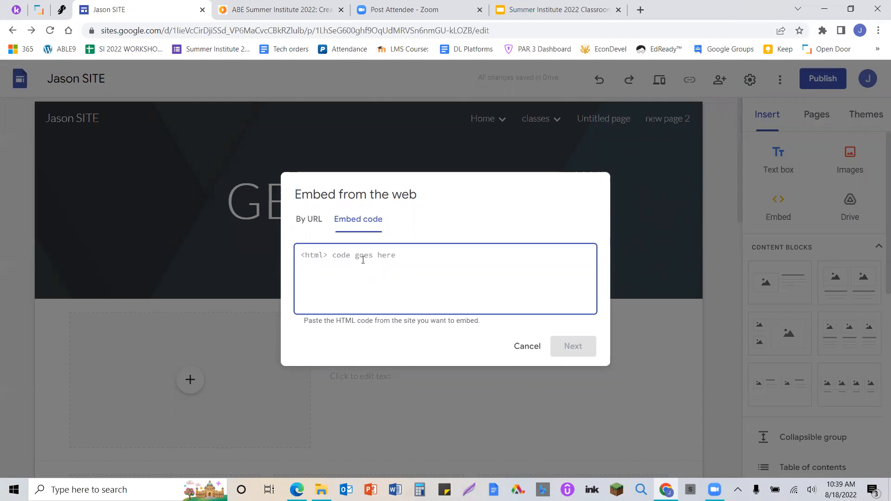
left_click(537, 352)
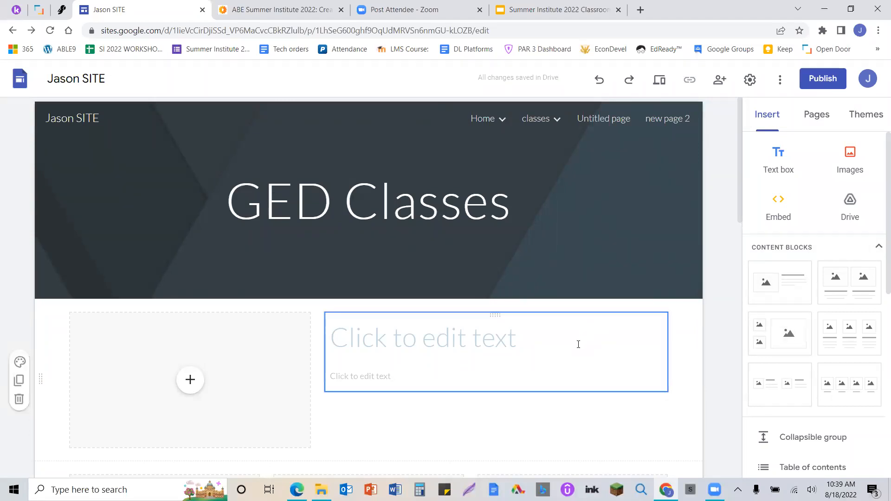
left_click(782, 212)
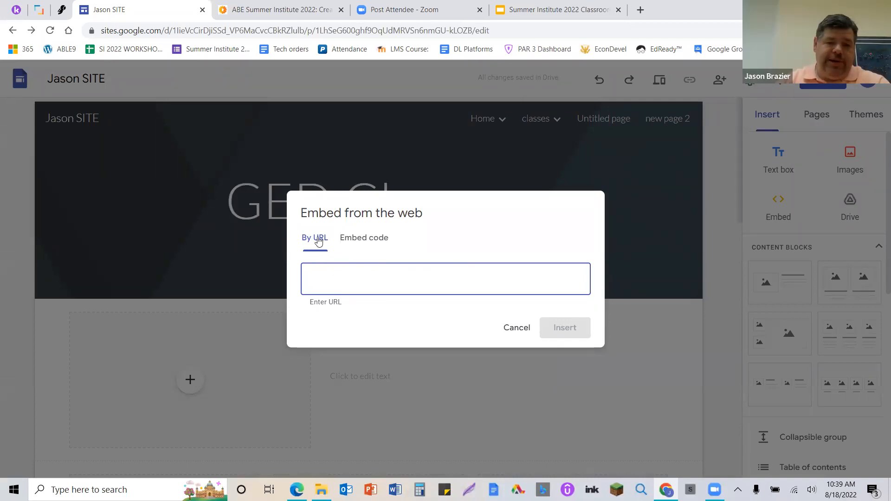
type("h")
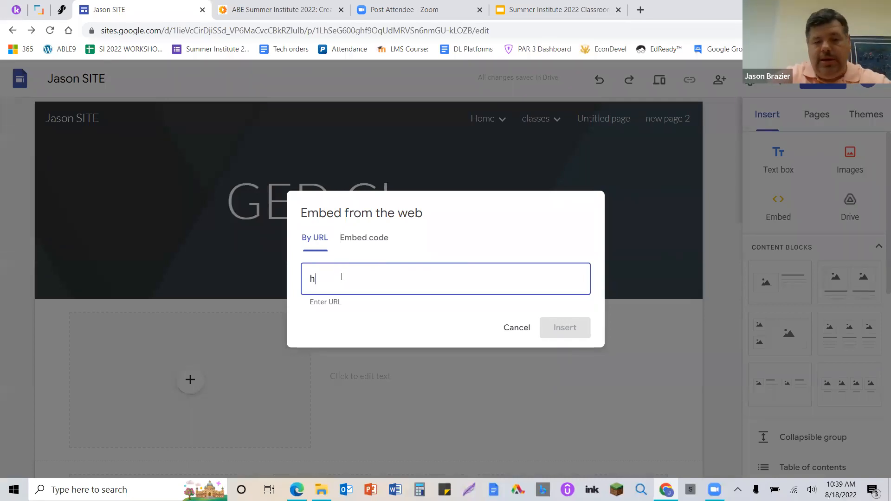
type("ttp;//")
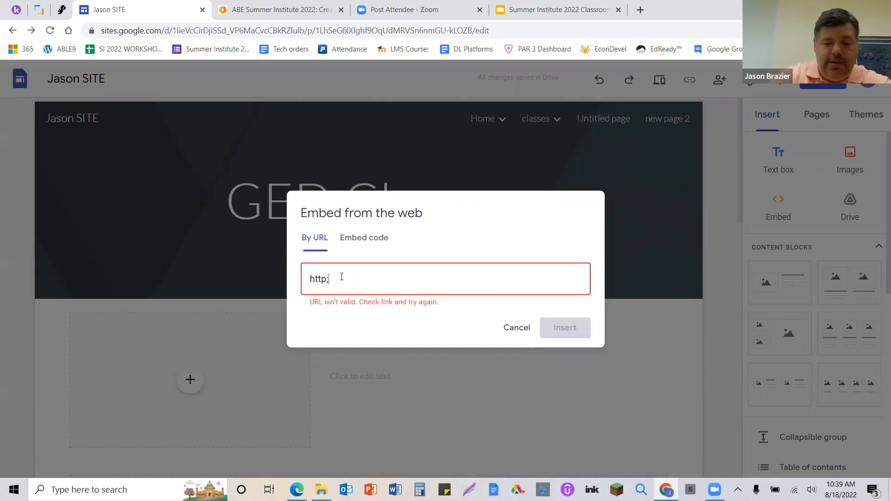
key("BackSpace")
type("://")
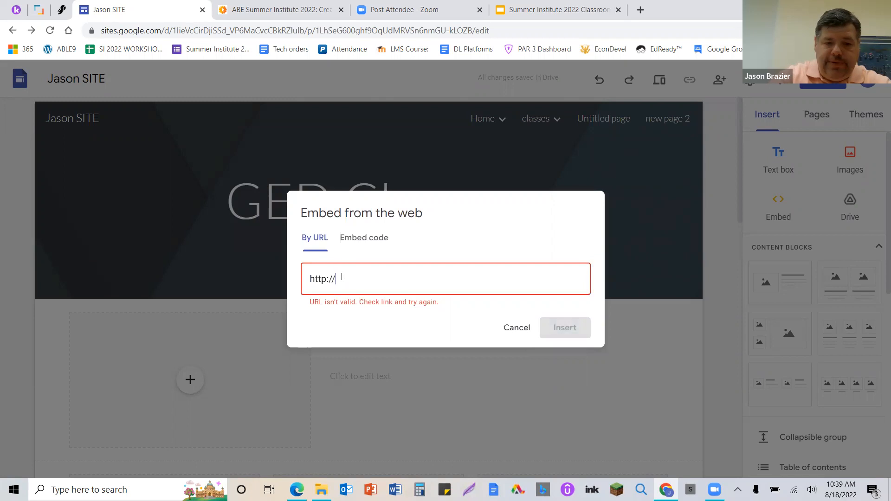
type("www")
type(".")
key("BackSpace")
key("BackSpace")
key("BackSpace")
key("BackSpace")
key("BackSpace")
type("\\www.")
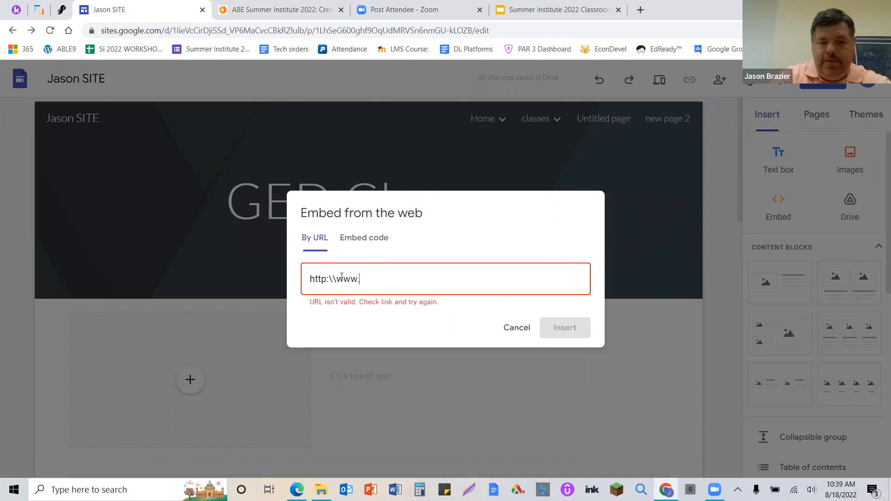
type("liter")
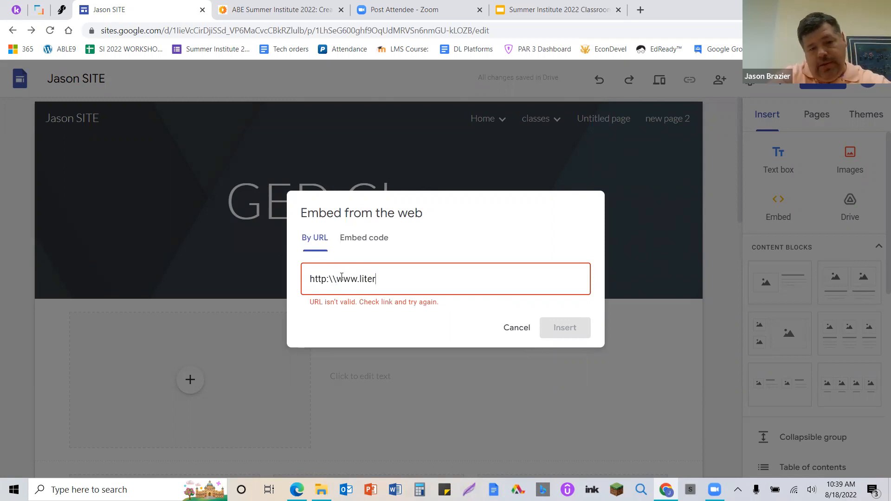
type("acymn.org")
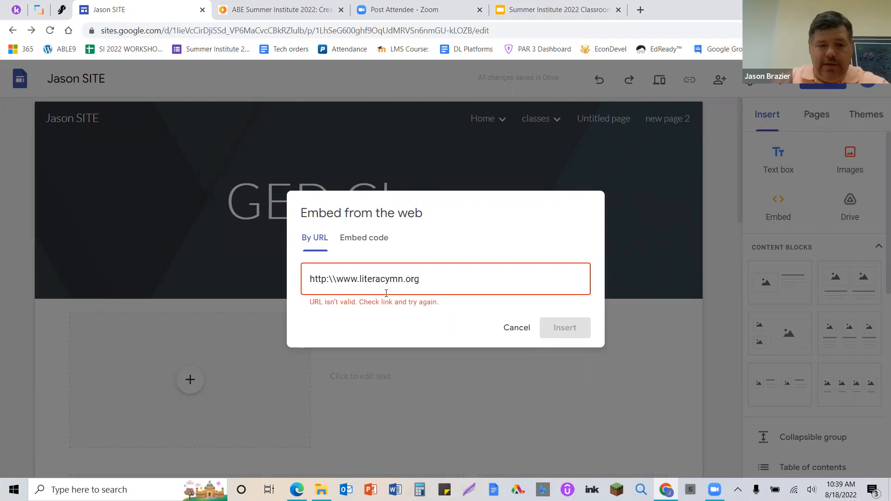
left_click_drag(336, 279, 334, 277)
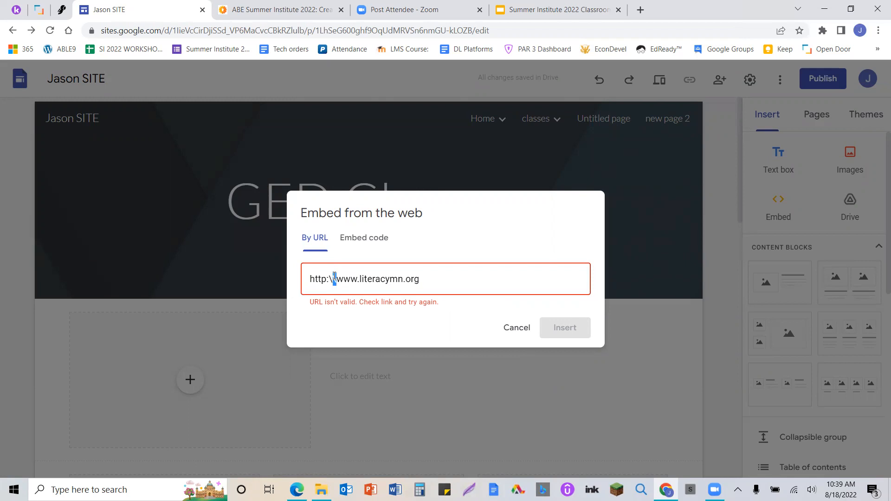
key("BackSpace")
key("BackSpace")
key("BackSpace")
type("s:")
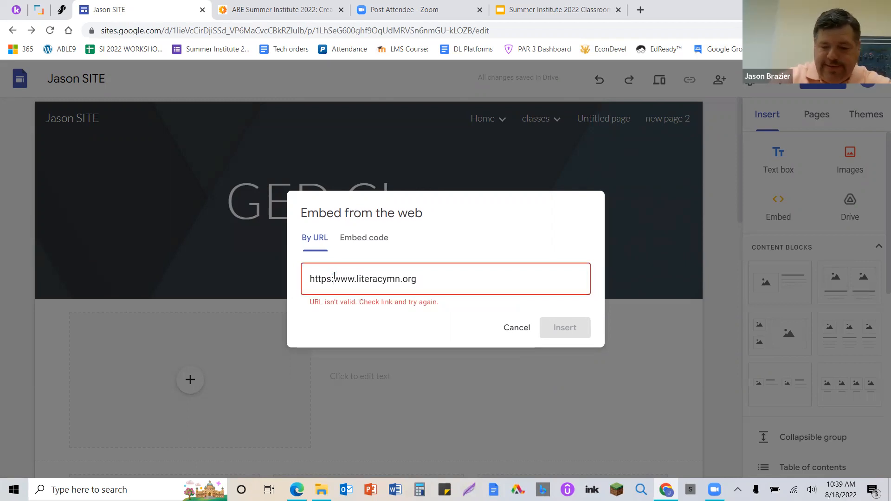
type("//")
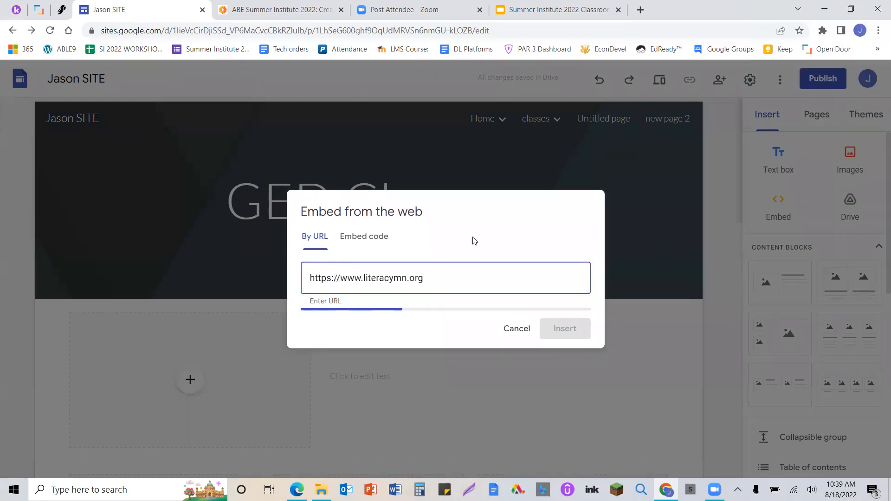
left_click(564, 412)
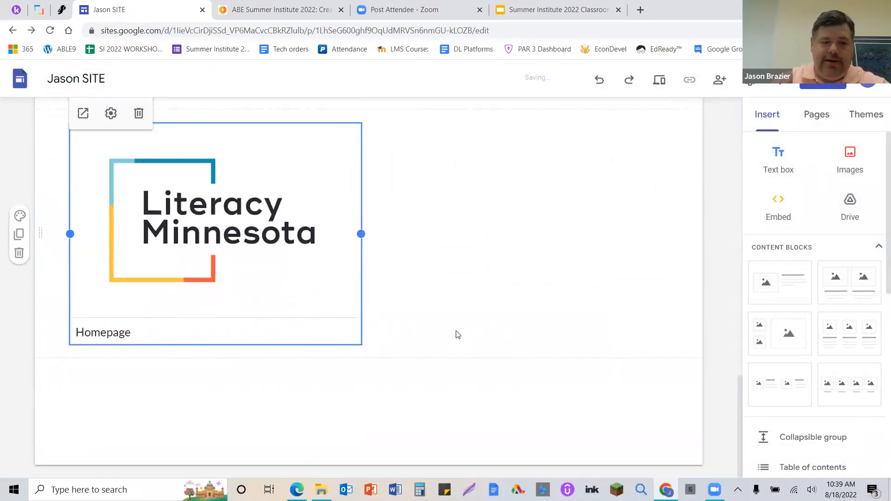
Move the Literacy Minnesota embed into the content block under the GED Classes header, beside the empty placeholder and above its text
left_click_drag(277, 128, 373, 318)
scroll(498, 313, "down", 5)
scroll(498, 317, "up", 2)
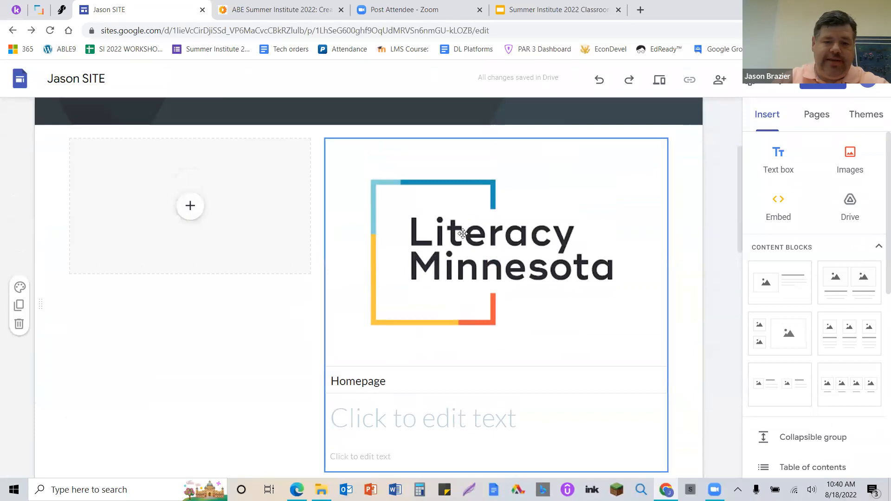
scroll(461, 236, "up", 4)
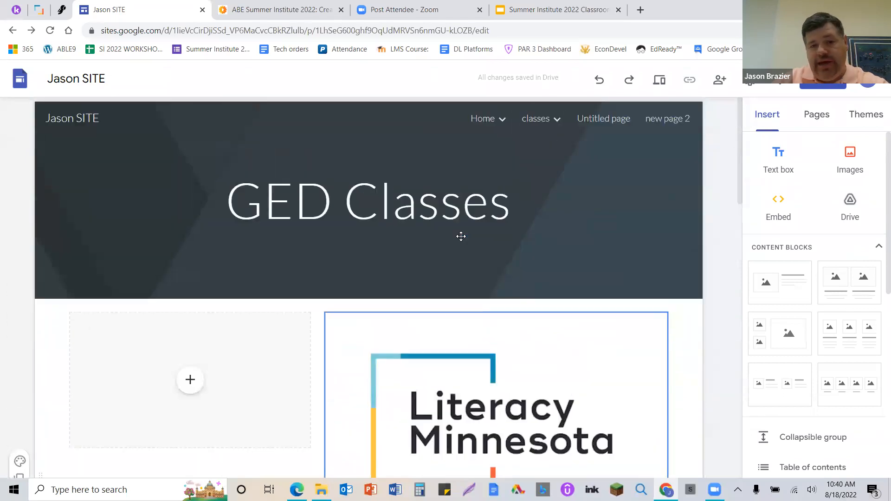
mouse_move(531, 119)
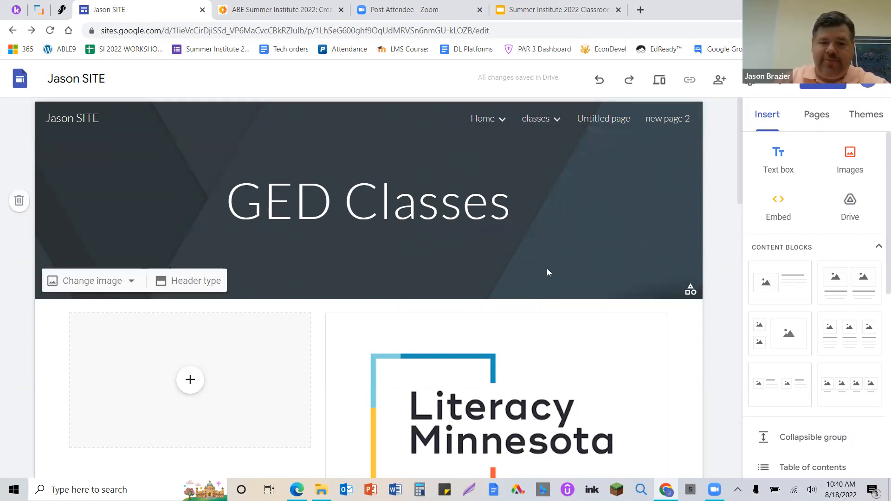
scroll(547, 271, "down", 5)
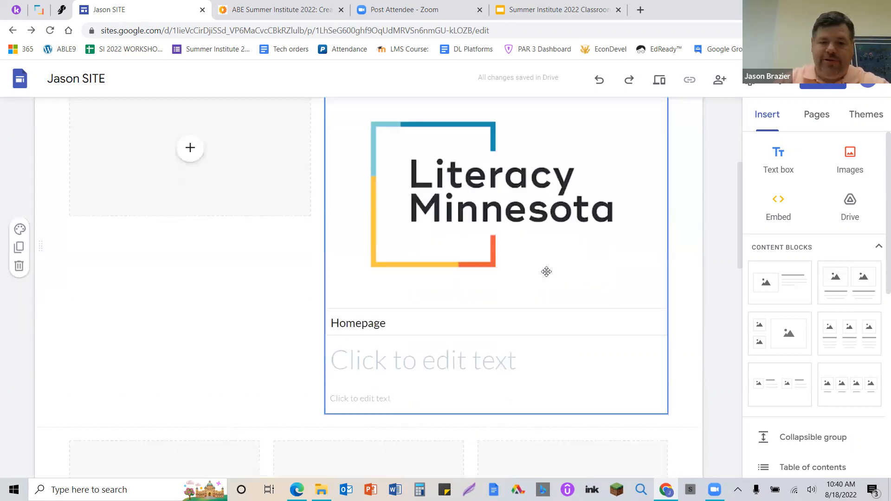
left_click(524, 227)
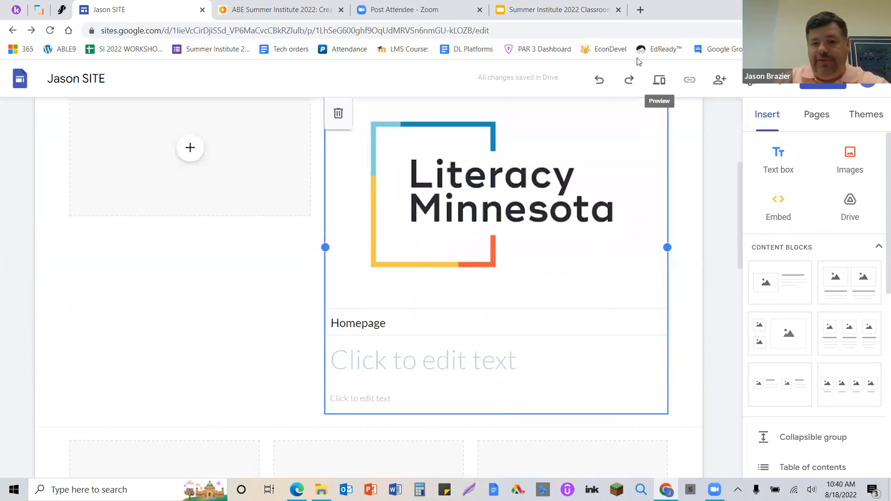
Preview the GED Classes page, follow the Literacy Minnesota embed to its website, and return to the site editor
left_click(660, 79)
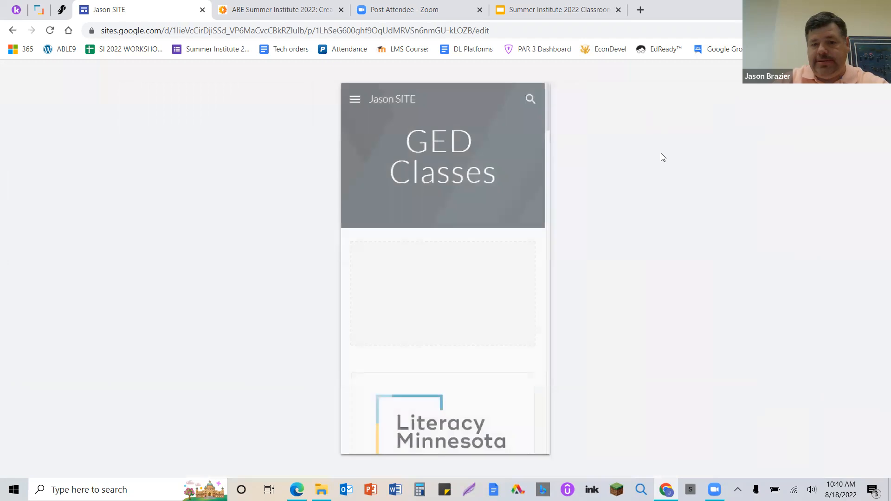
scroll(447, 370, "down", 3)
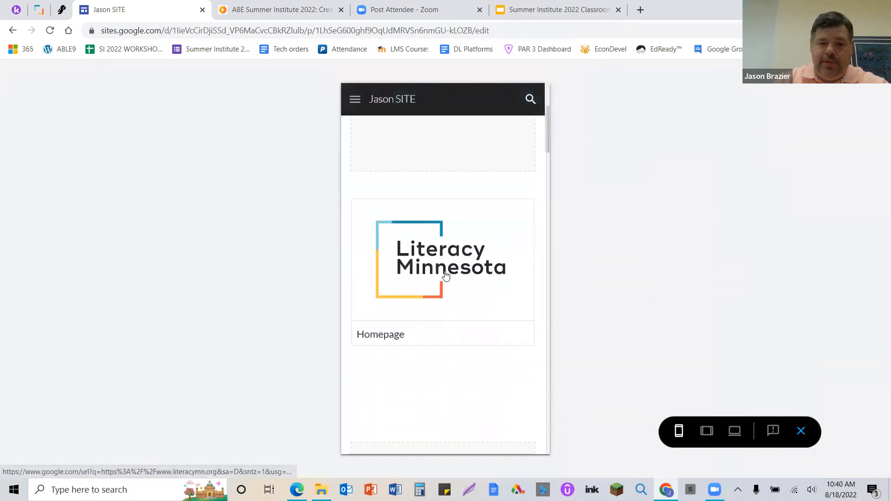
left_click(447, 275)
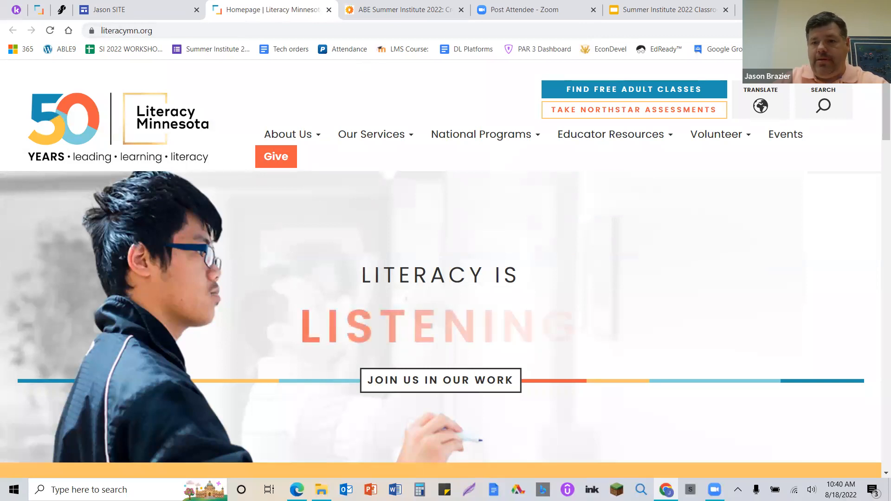
left_click(850, 7)
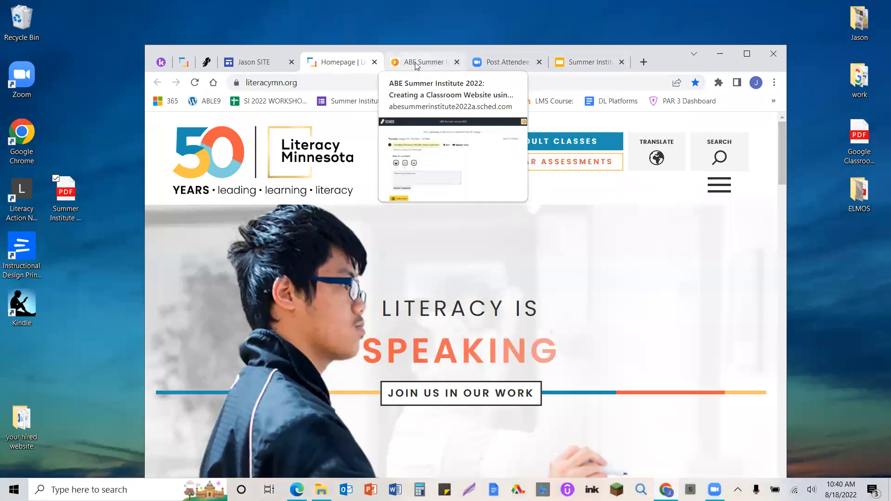
left_click(254, 61)
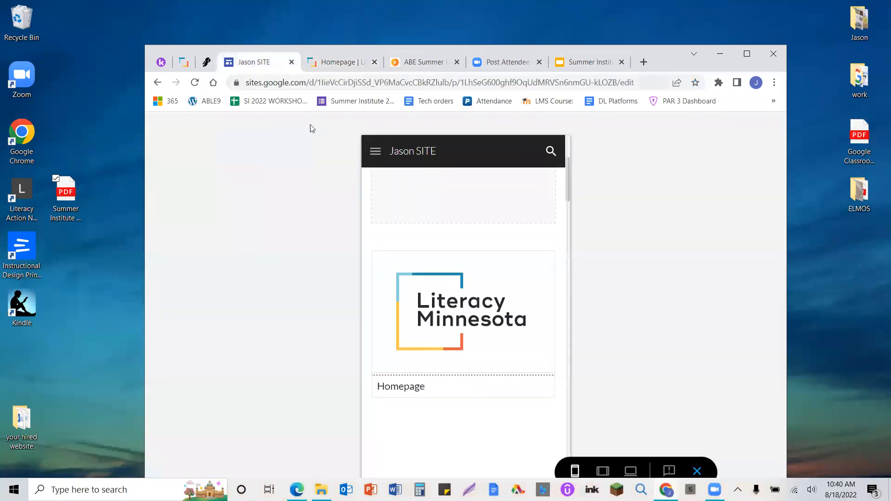
left_click(697, 472)
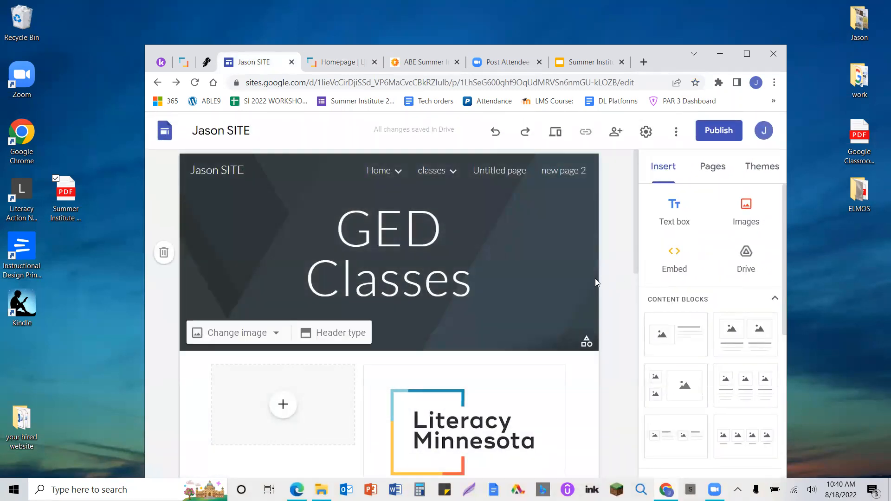
Look through the insertable elements, from embeds and content blocks to the image carousel, button, social links and calendar
scroll(713, 260, "down", 3)
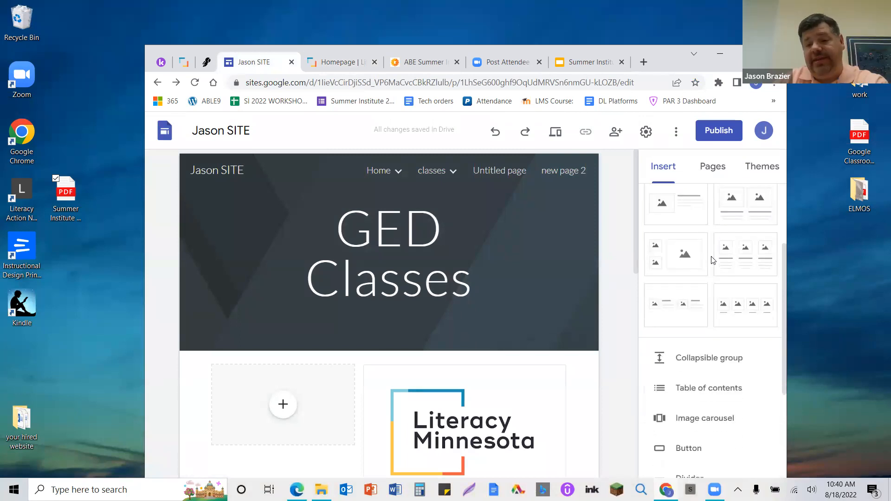
scroll(713, 260, "down", 1)
scroll(713, 259, "up", 5)
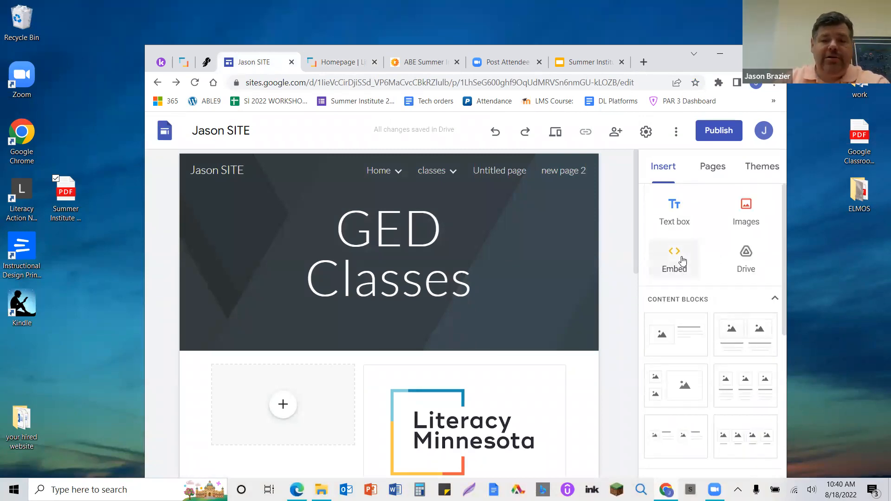
scroll(682, 261, "down", 5)
scroll(682, 261, "up", 5)
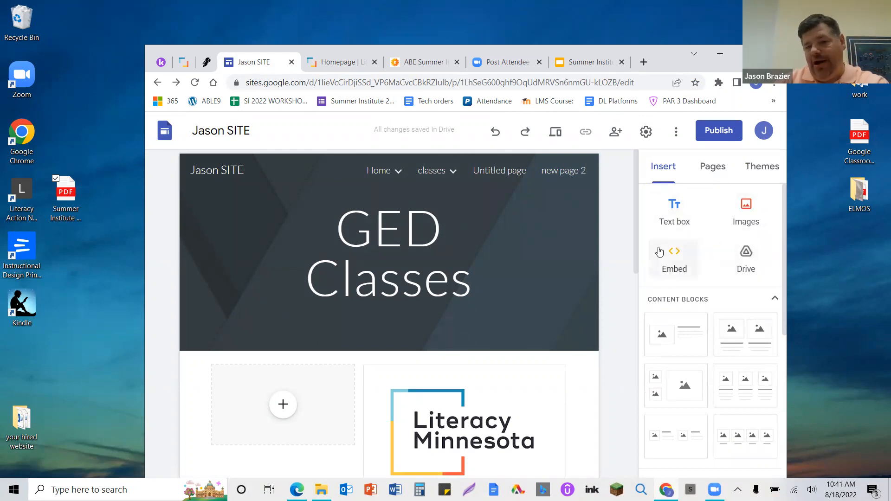
scroll(660, 252, "down", 4)
scroll(686, 324, "up", 2)
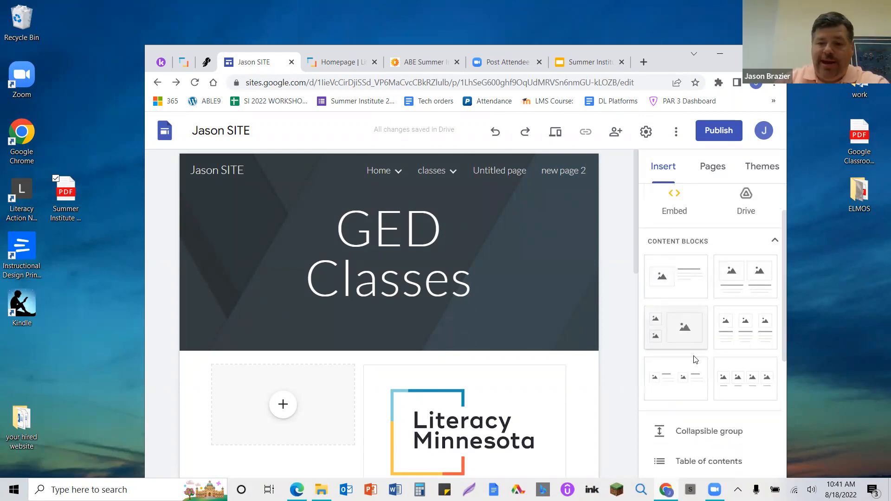
scroll(735, 355, "down", 5)
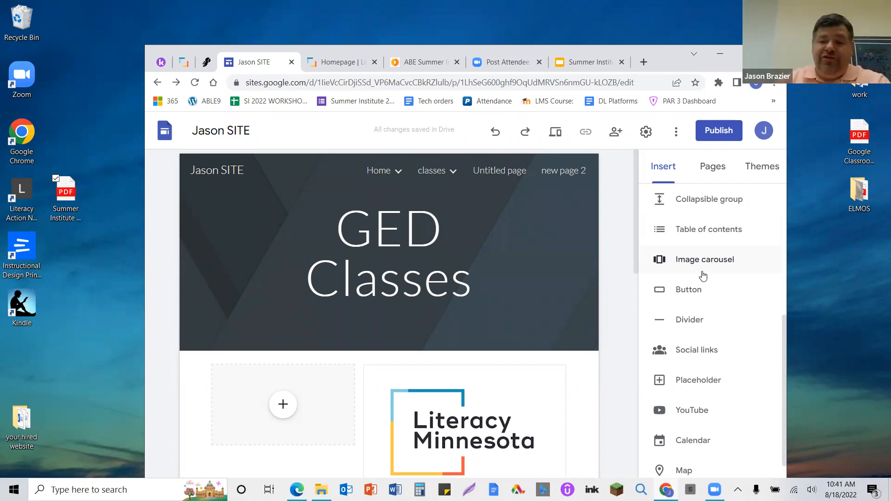
scroll(547, 218, "down", 4)
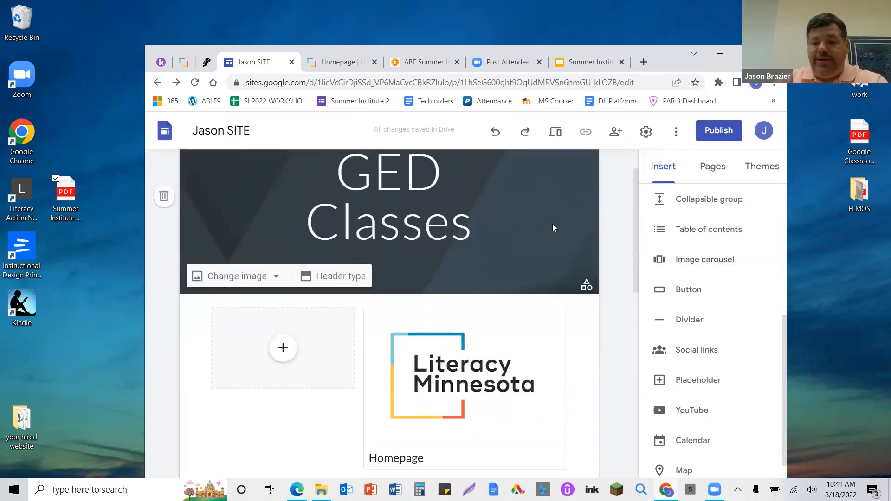
left_click(696, 294)
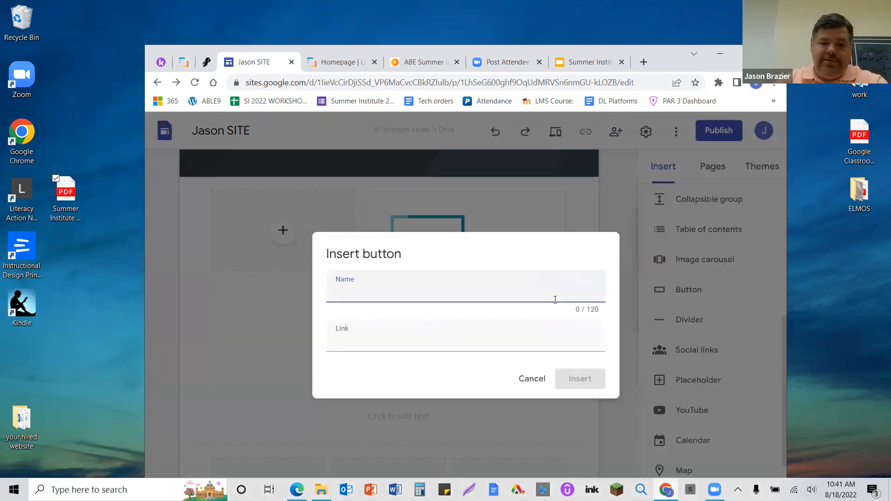
type("But")
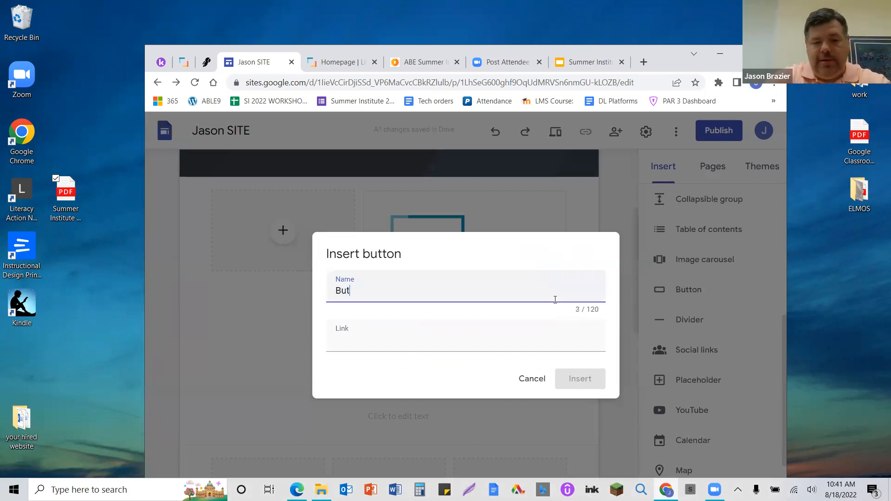
type("ton 11")
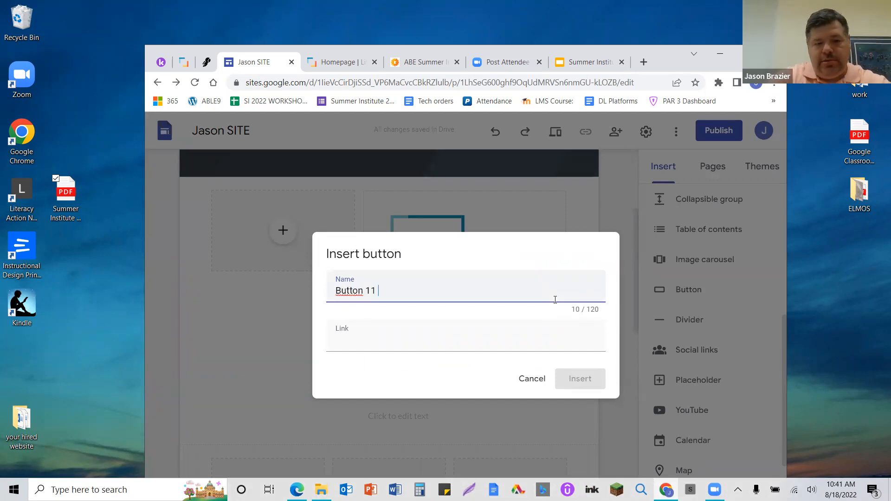
key("BackSpace")
type("click here")
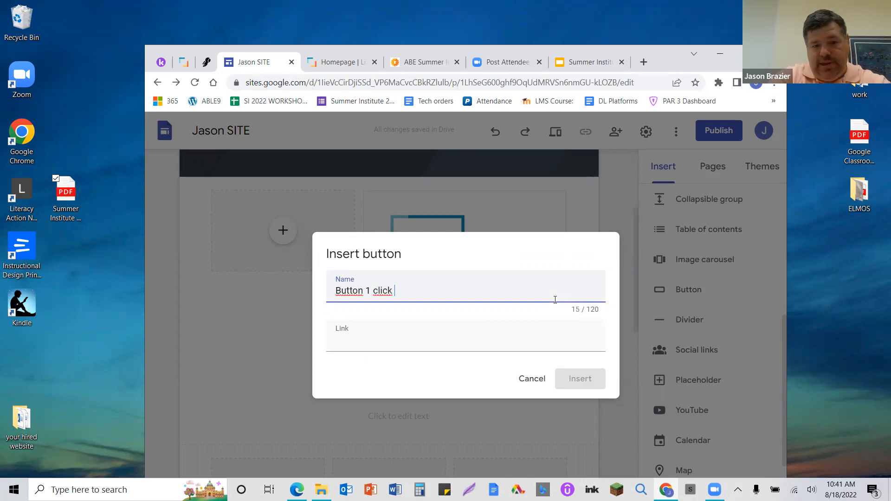
left_click(407, 341)
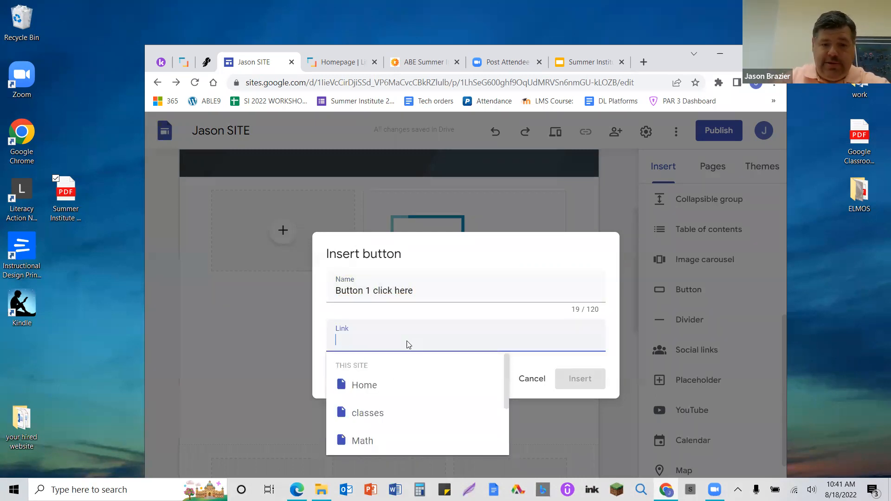
right_click(407, 342)
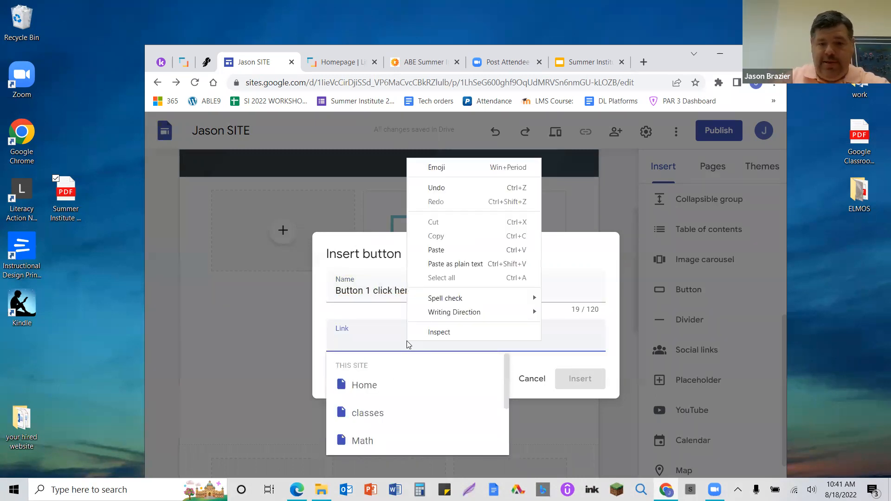
left_click(475, 251)
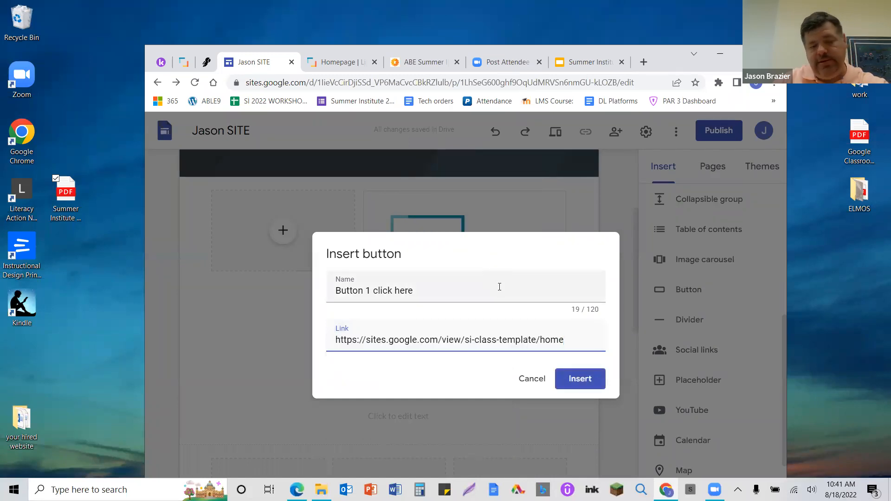
Extend the button name to "Button 1 click here for a classroom template" and insert the button on the page
left_click(443, 298)
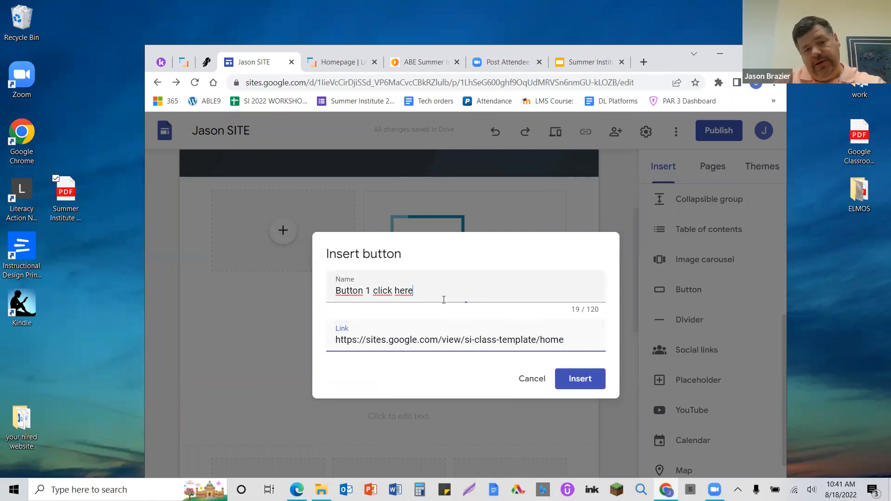
type("for a classrom")
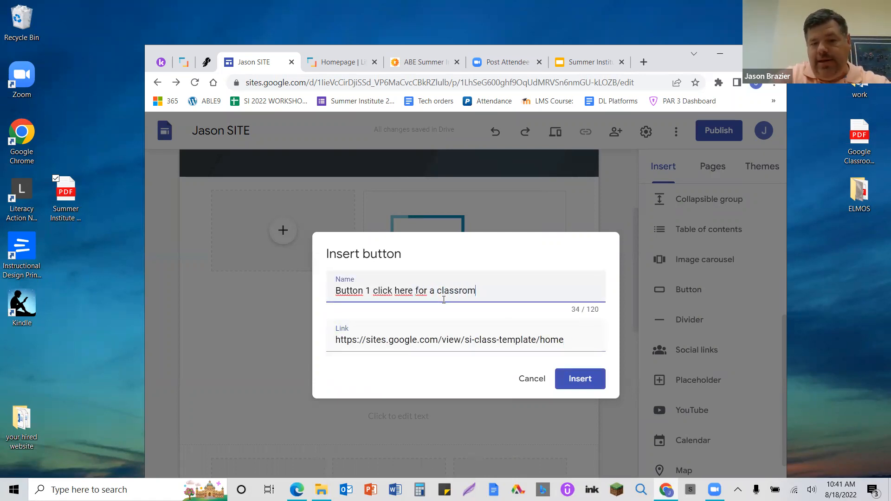
key("BackSpace")
type("om template")
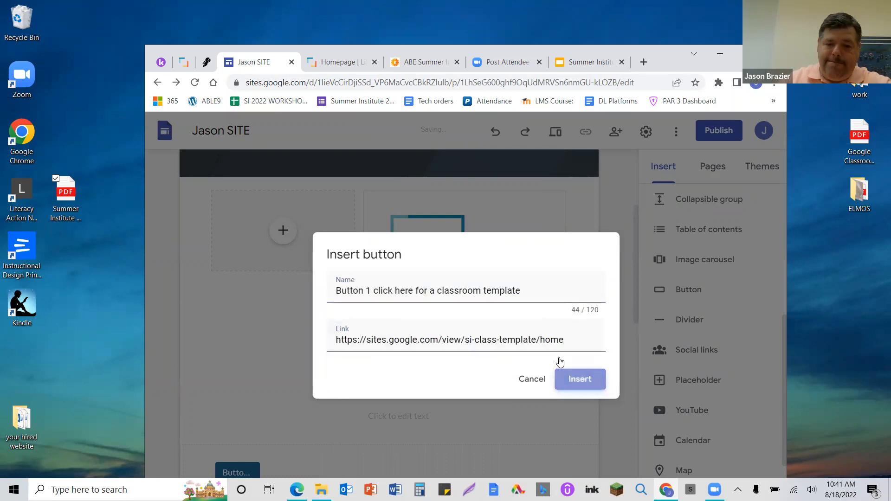
left_click(575, 380)
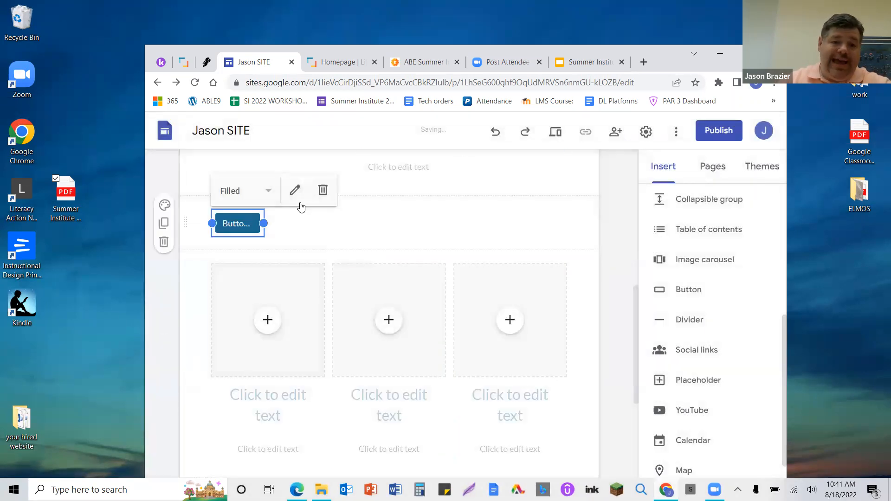
Preview the GED Classes page and follow the new button to the linked class template site
scroll(363, 268, "up", 4)
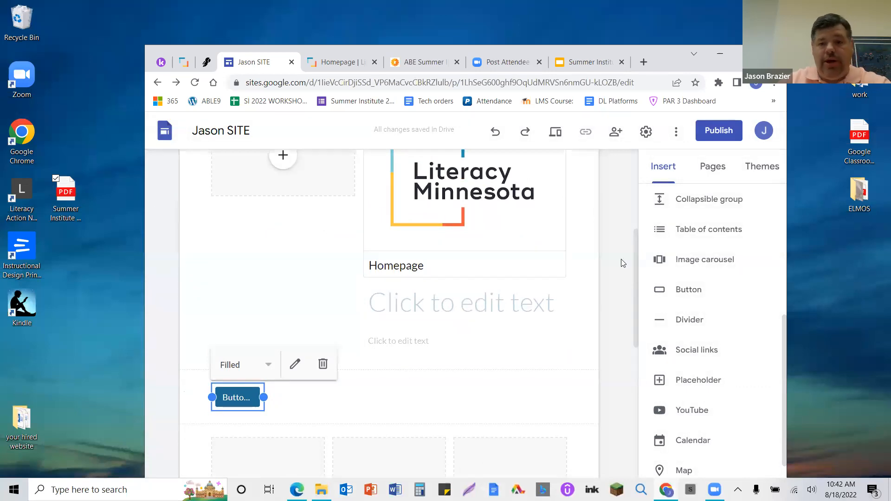
left_click(555, 138)
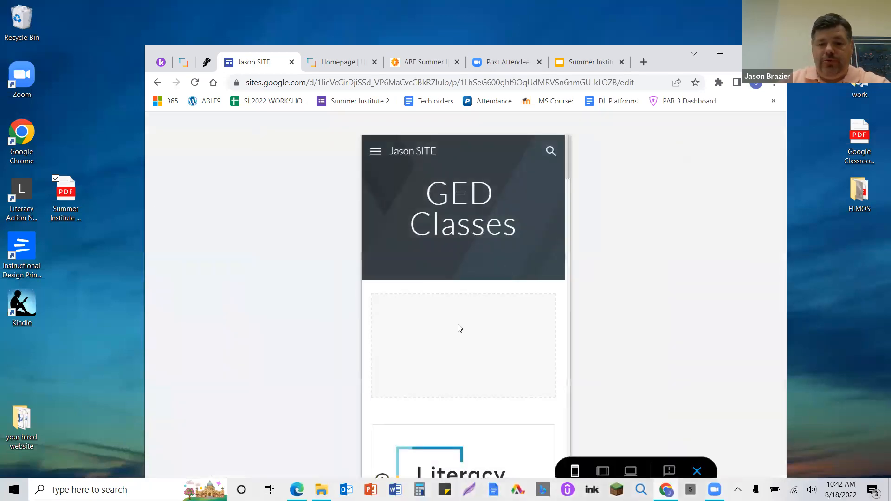
scroll(459, 327, "down", 8)
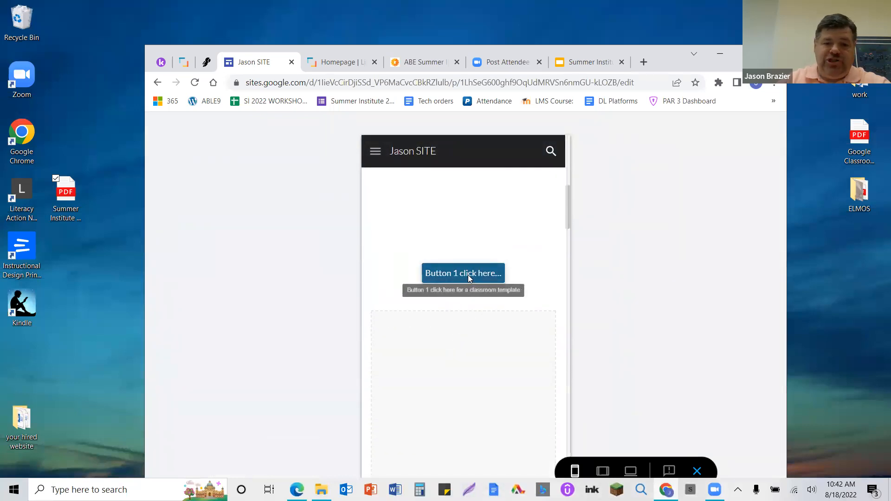
left_click(468, 278)
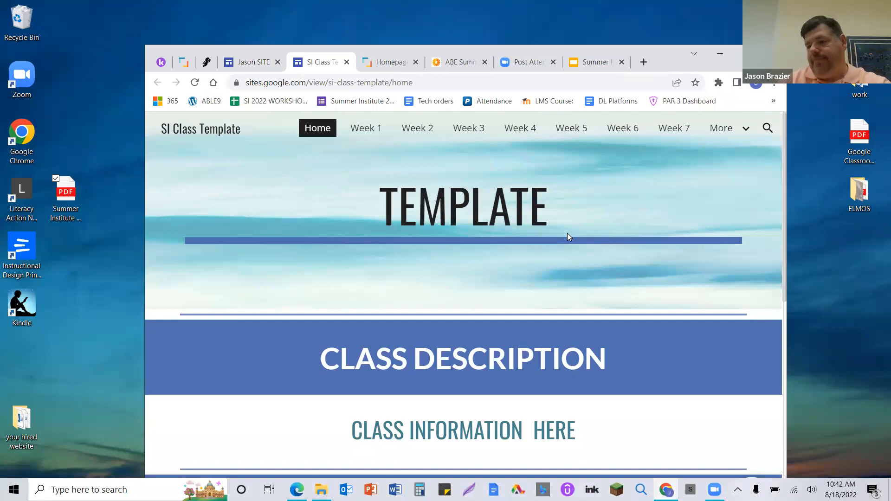
Look over the SI Class Template home page and go through its Week 1 and Week 2 pages
scroll(567, 235, "down", 4)
scroll(567, 235, "up", 1)
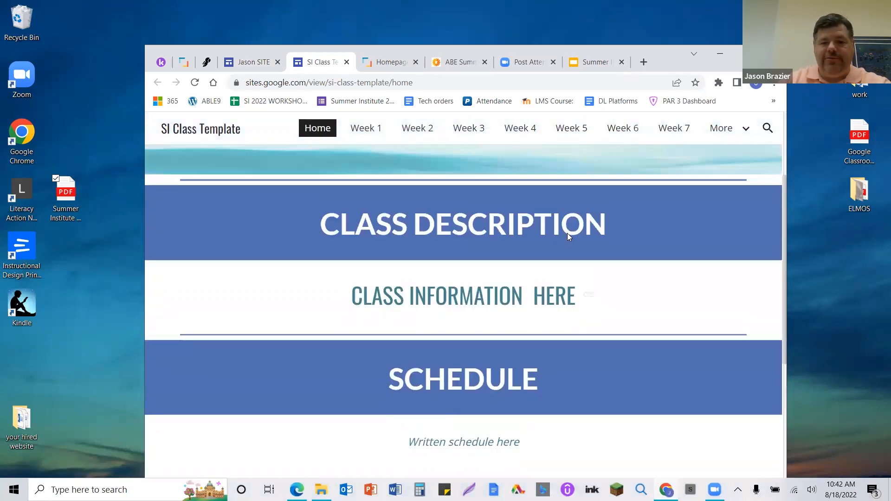
scroll(569, 237, "up", 3)
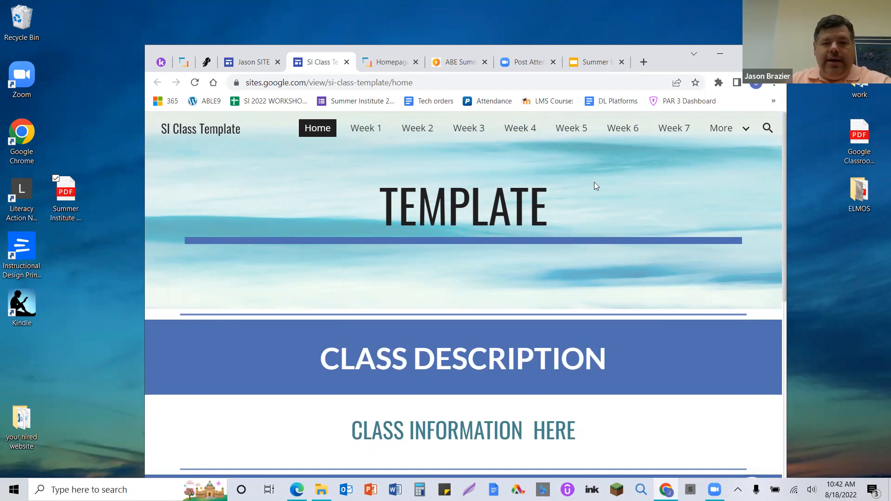
left_click(378, 131)
left_click(429, 131)
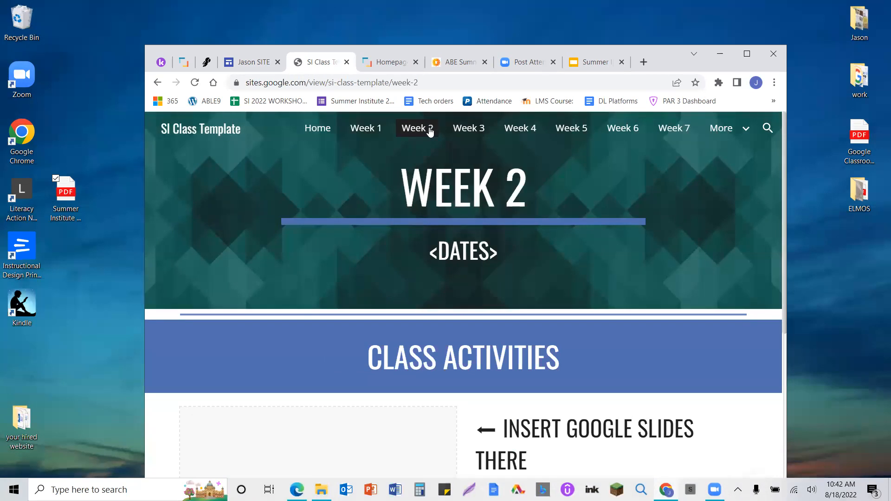
Open the template's Week 3 page and look over its Class Activities and Homework sections
left_click(484, 135)
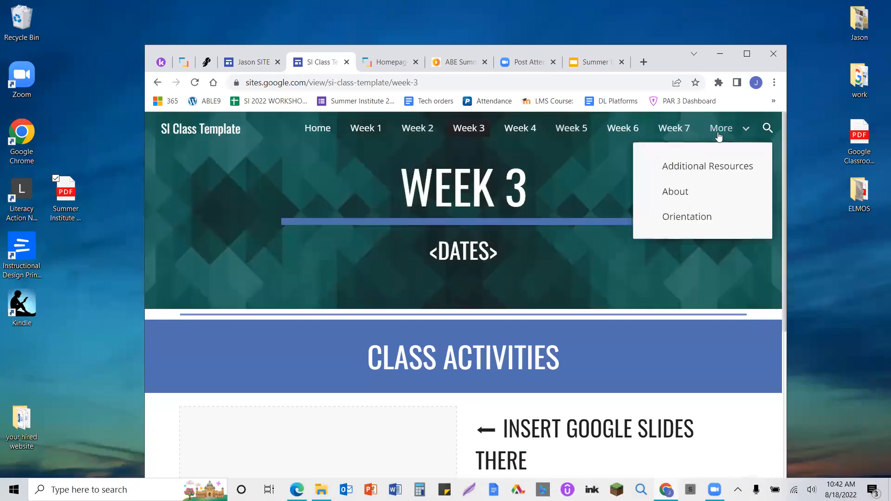
scroll(403, 233, "down", 5)
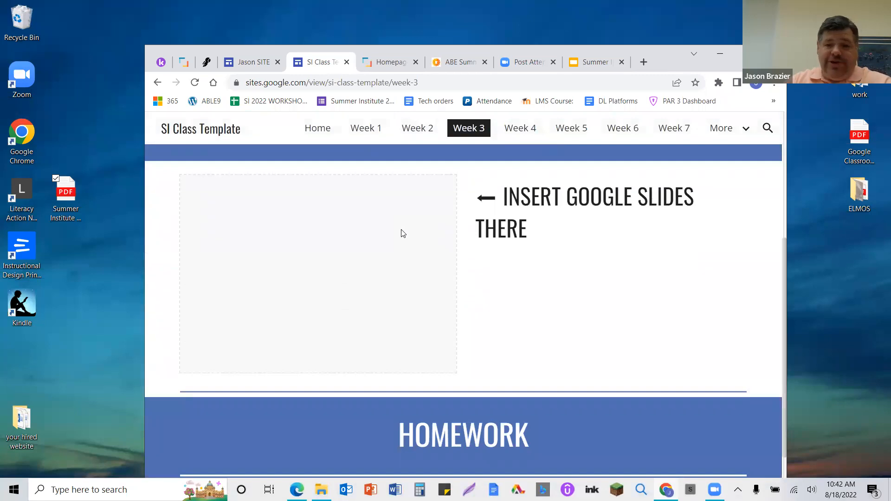
scroll(403, 233, "down", 2)
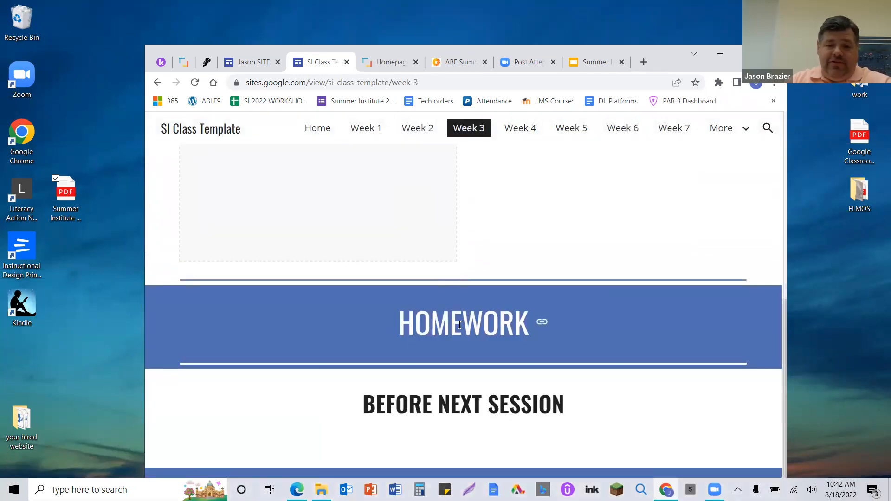
scroll(402, 233, "up", 5)
Return to the template's home page and examine its Class Description, Schedule and Weekly Sessions sections
left_click(324, 135)
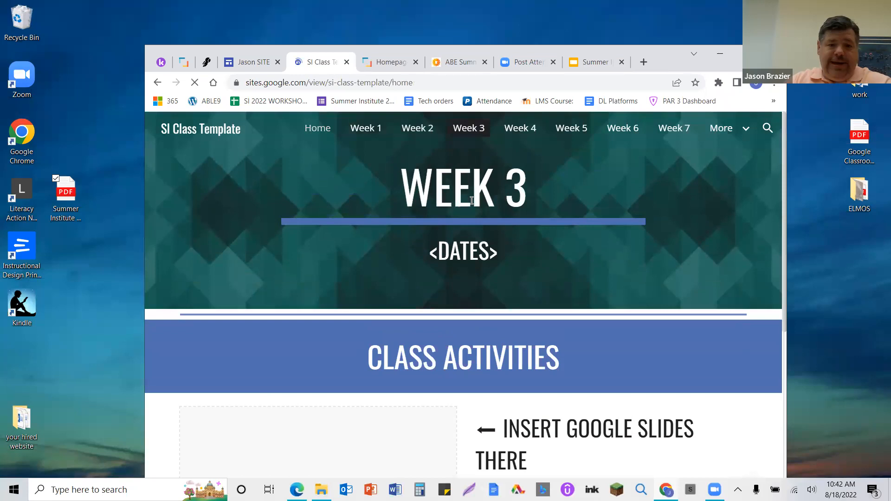
scroll(577, 229, "down", 2)
scroll(577, 232, "down", 1)
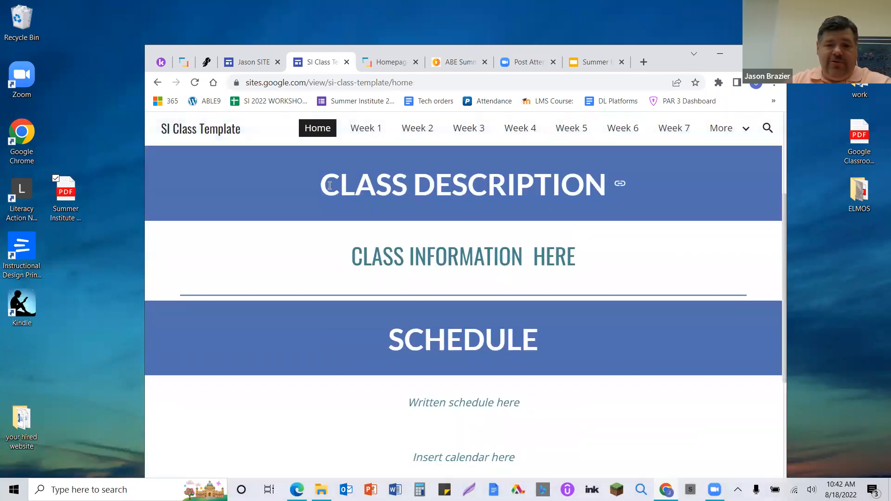
scroll(501, 222, "down", 1)
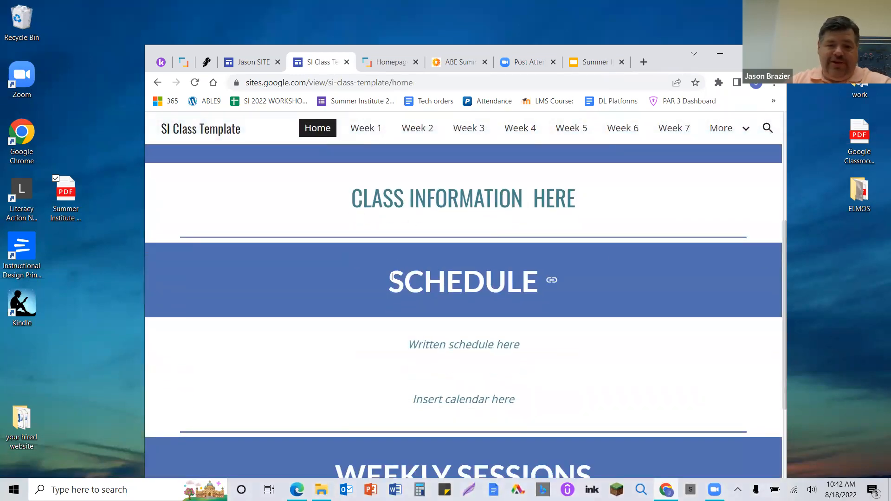
scroll(456, 309, "down", 5)
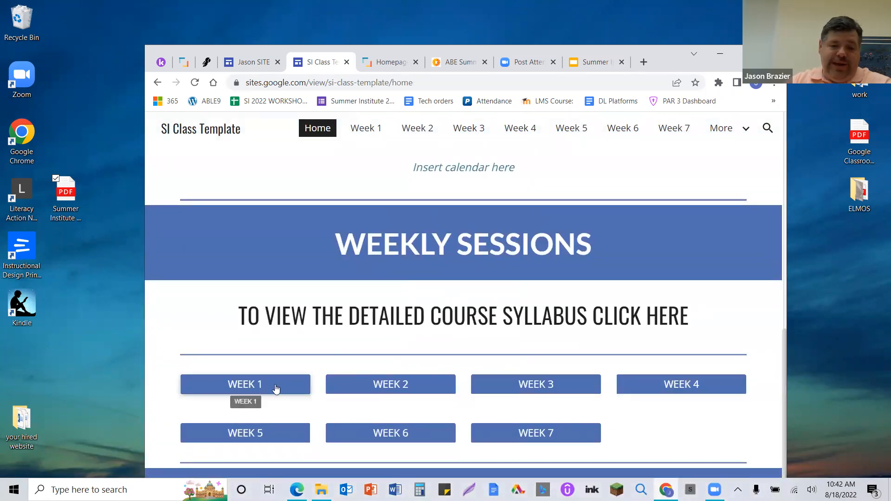
Follow the Week 2 link under Weekly Sessions and return to that section of the home page
left_click(404, 393)
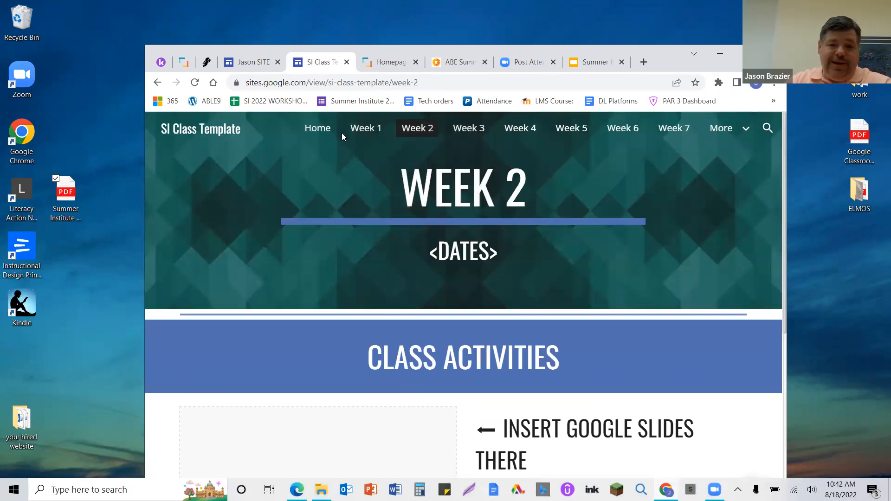
left_click(316, 135)
scroll(491, 284, "down", 5)
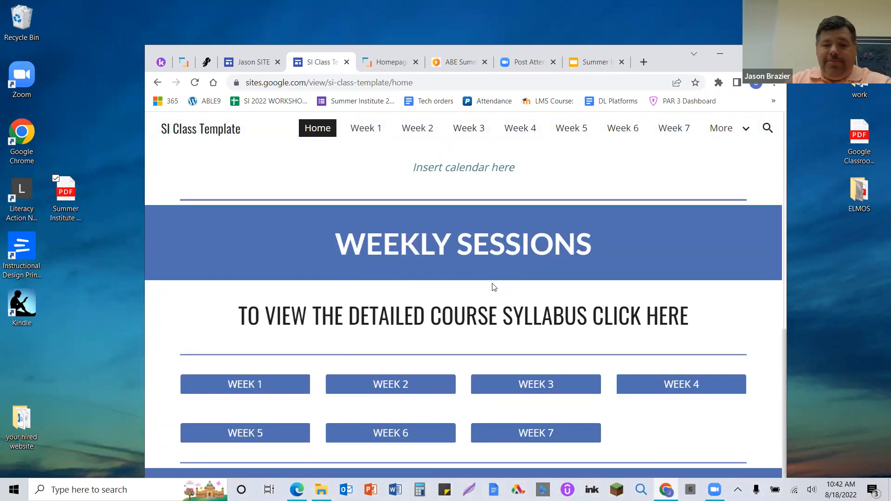
Open the template's Additional Resources page and look over its technology and career resources
scroll(676, 324, "up", 5)
left_click(720, 128)
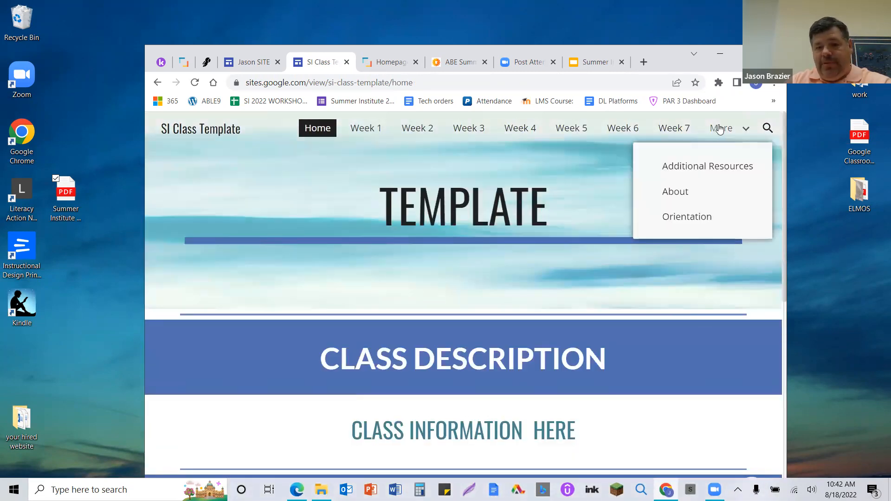
left_click(718, 166)
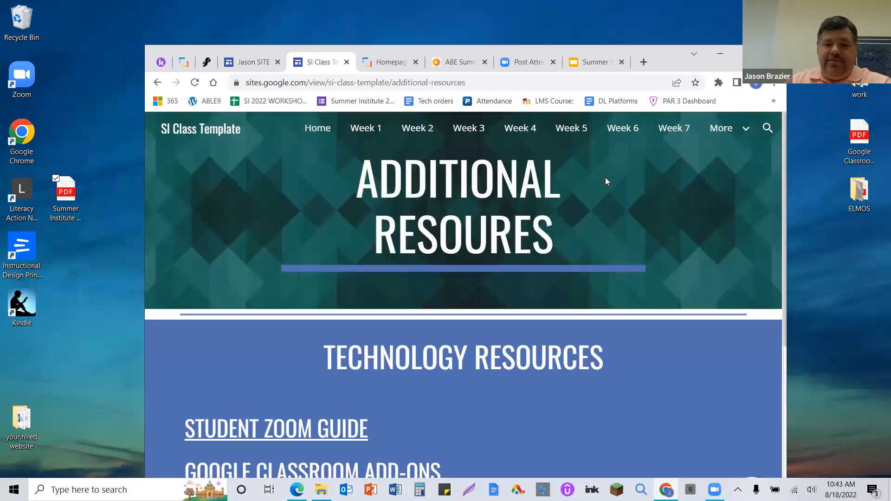
scroll(575, 191, "down", 5)
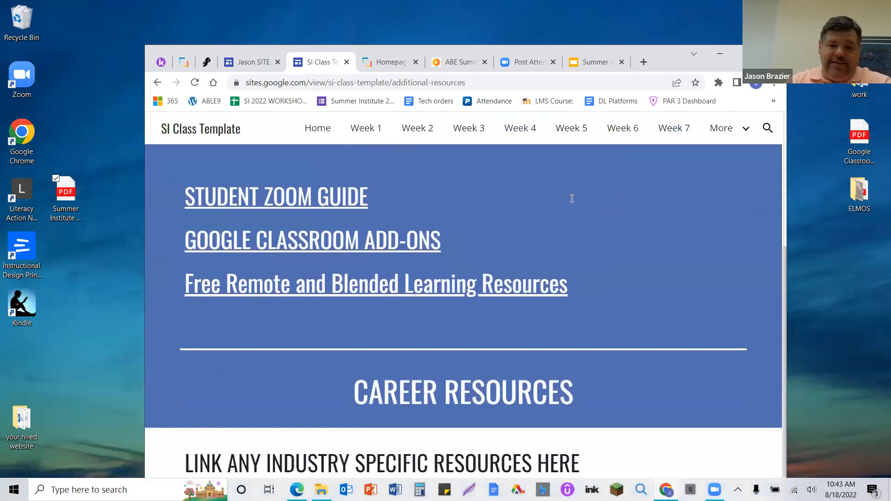
scroll(570, 202, "down", 1)
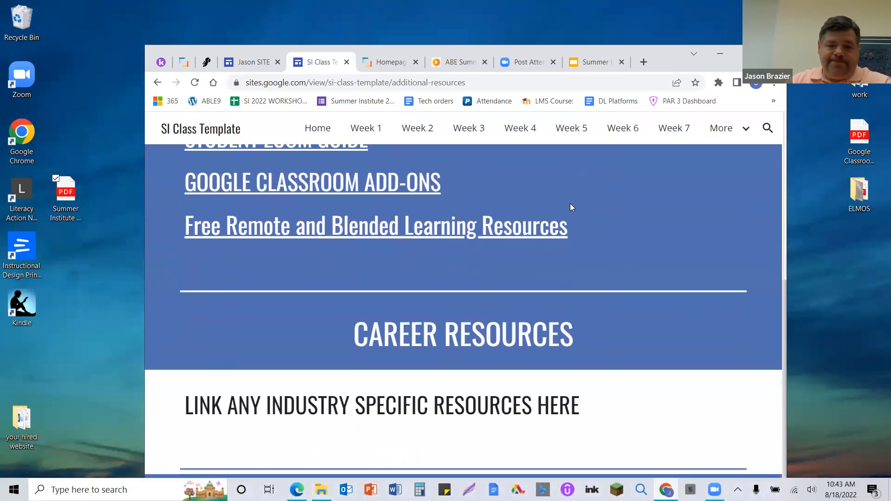
scroll(441, 210, "up", 2)
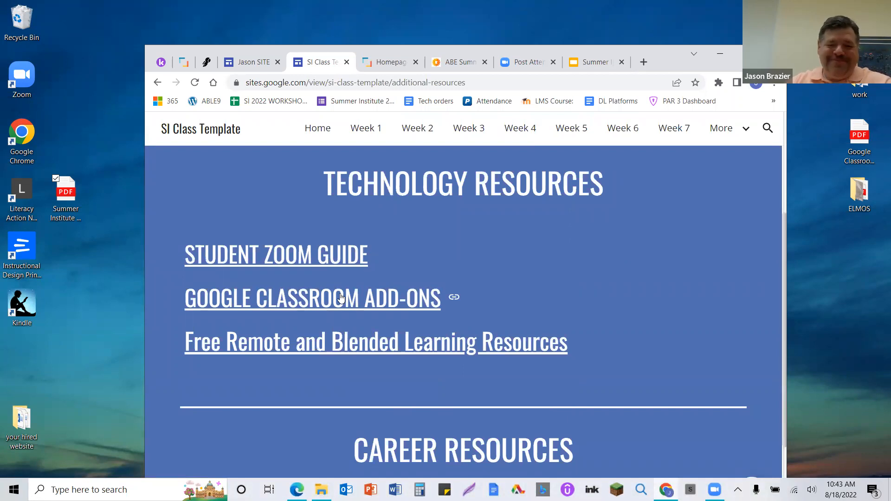
Open the Free Remote and Blended Learning Resources document, skim its pages and return to the Additional Resources page
left_click(336, 344)
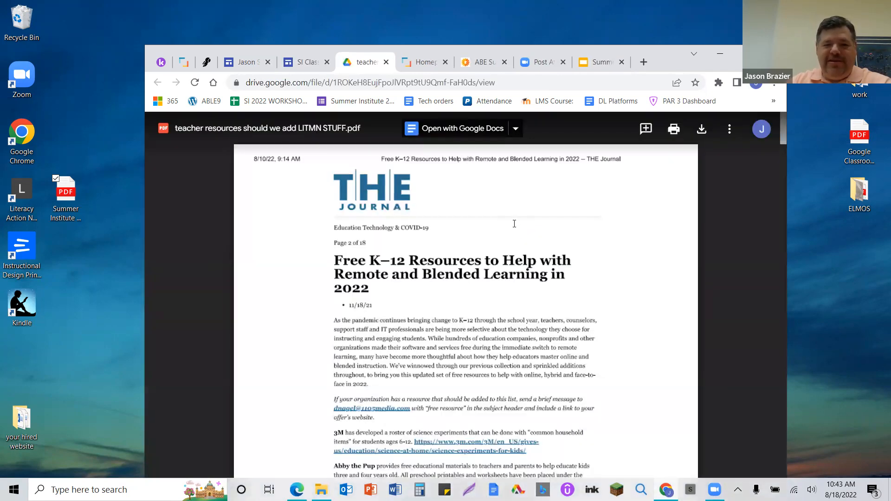
scroll(514, 224, "down", 1)
scroll(514, 224, "up", 1)
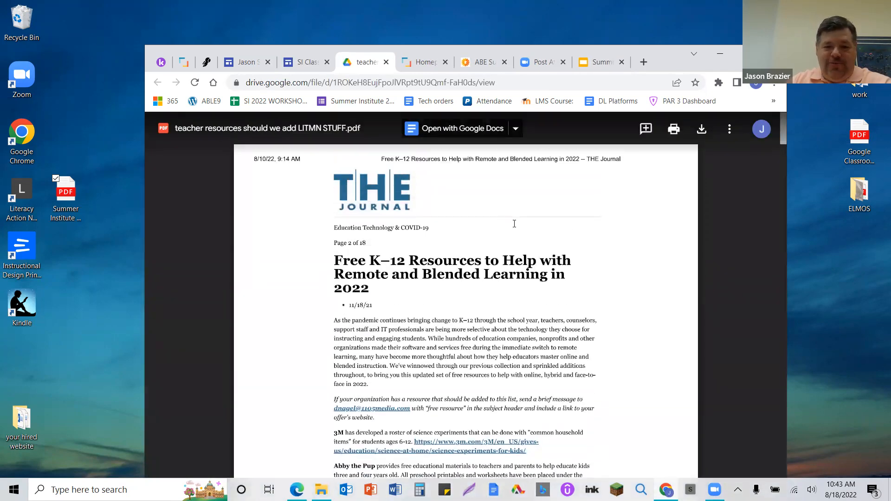
scroll(514, 224, "down", 15)
scroll(520, 224, "down", 15)
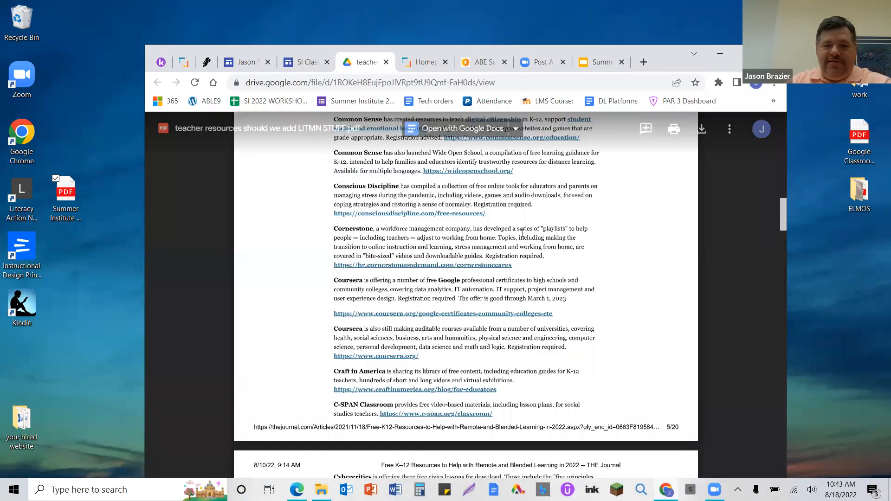
scroll(523, 233, "up", 20)
scroll(522, 228, "up", 18)
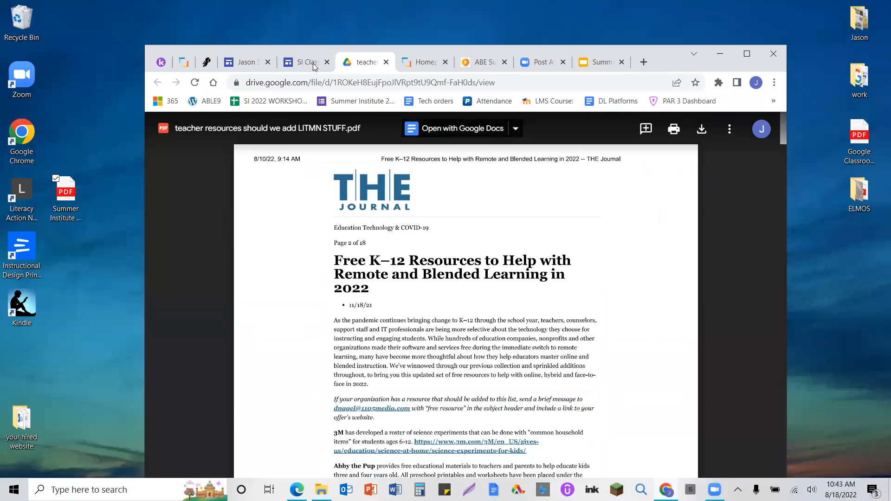
left_click(314, 63)
scroll(613, 239, "up", 4)
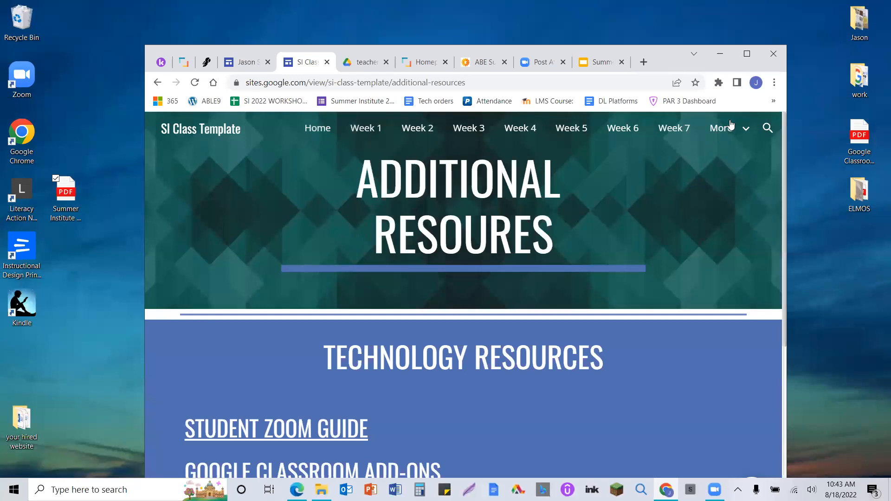
Go back to editing the GED Classes page of Jason SITE and delete the button below the Literacy Minnesota embed
left_click(246, 62)
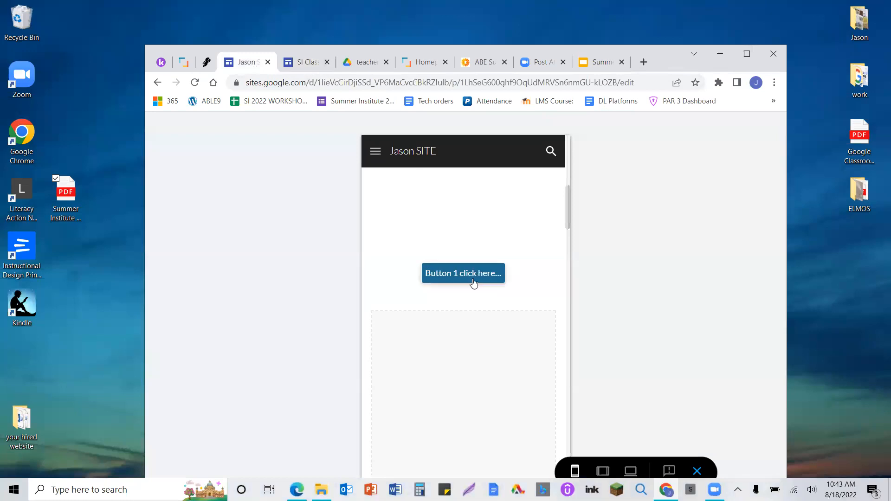
left_click(158, 83)
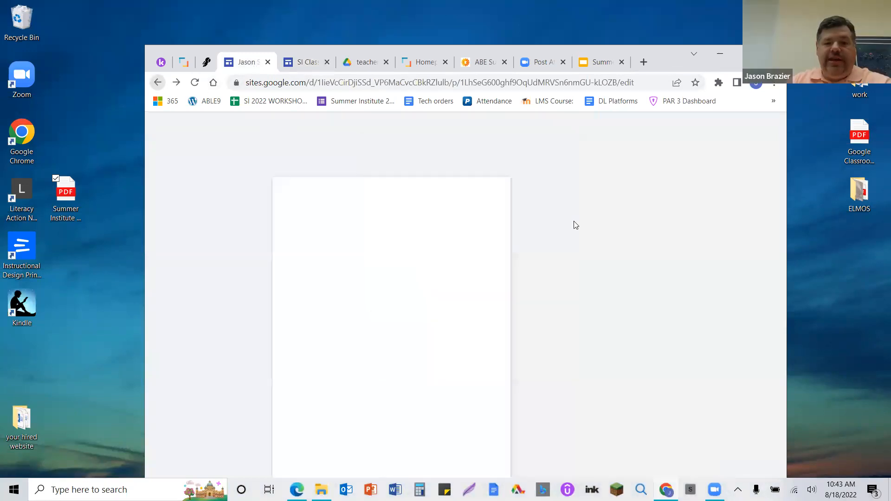
scroll(496, 319, "down", 5)
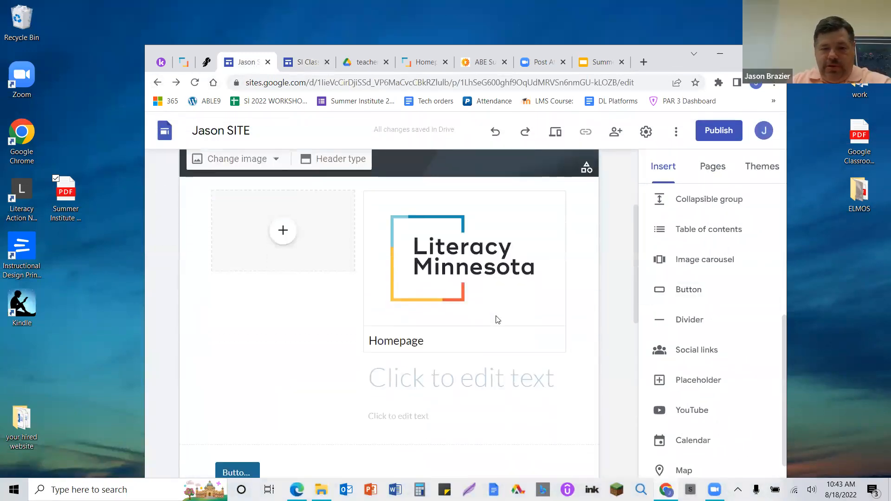
left_click(258, 361)
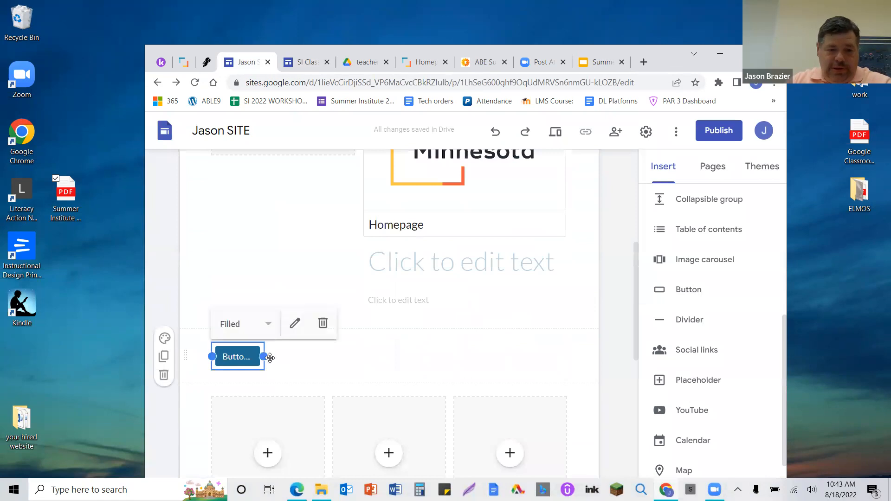
left_click(323, 324)
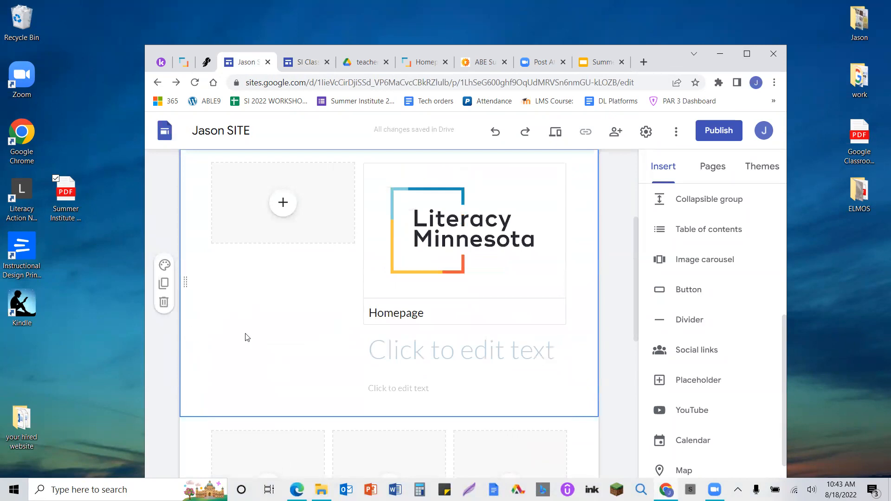
scroll(325, 278, "up", 4)
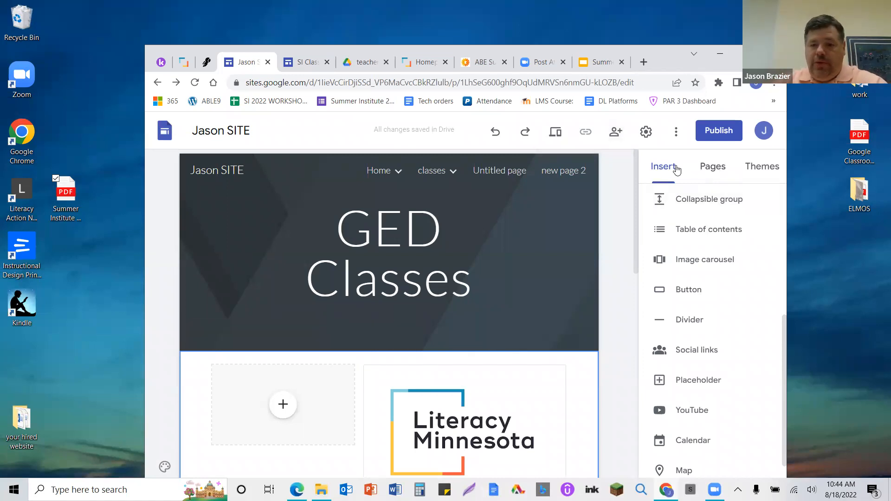
scroll(720, 349, "up", 6)
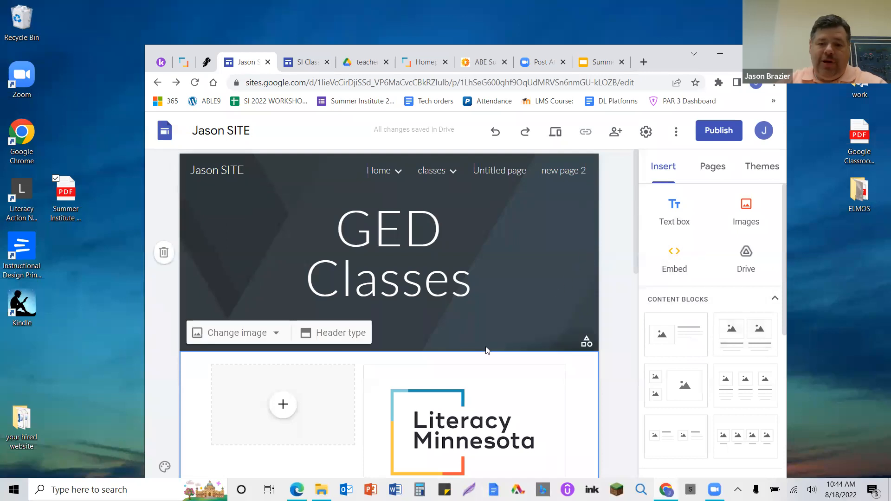
scroll(457, 362, "down", 5)
left_click(462, 221)
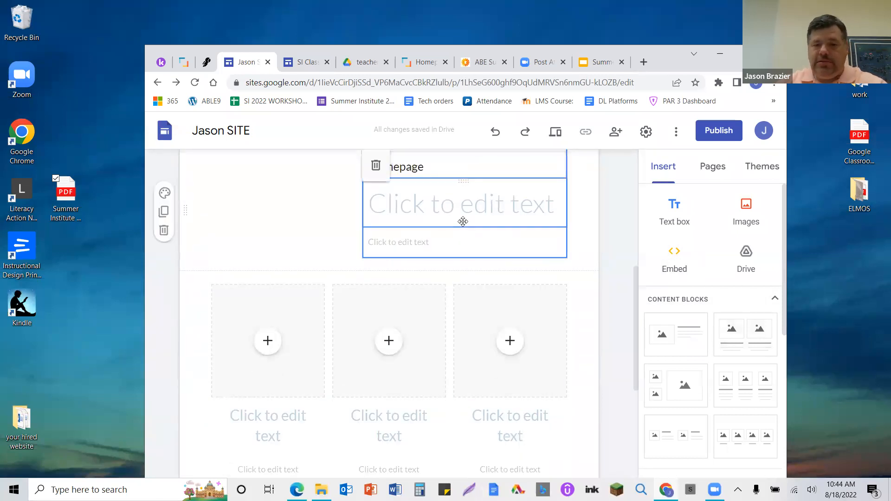
left_click(680, 255)
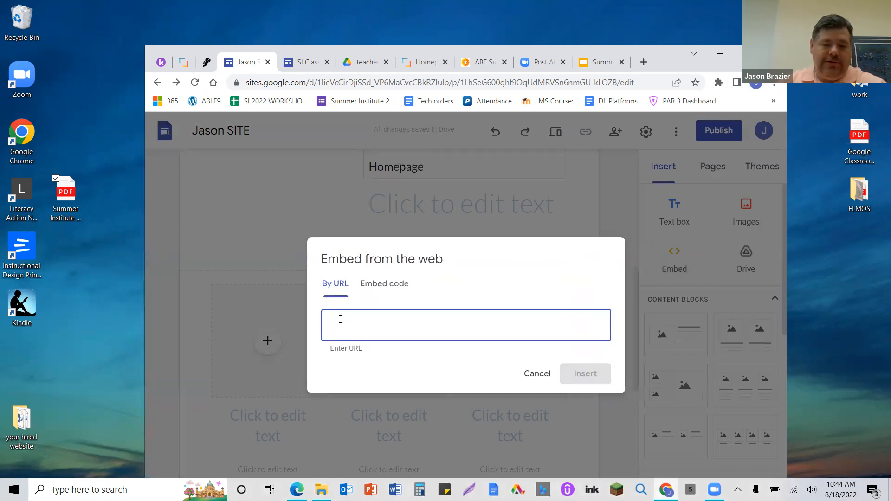
type("www.google.com")
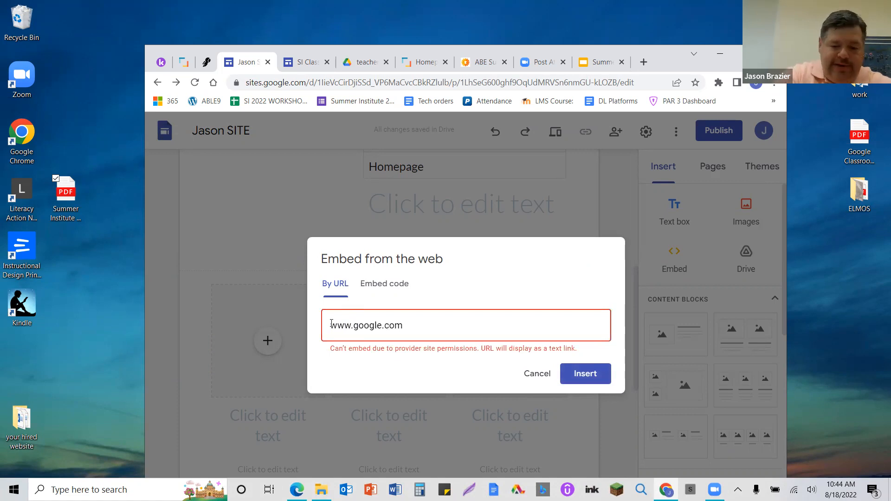
type("http://")
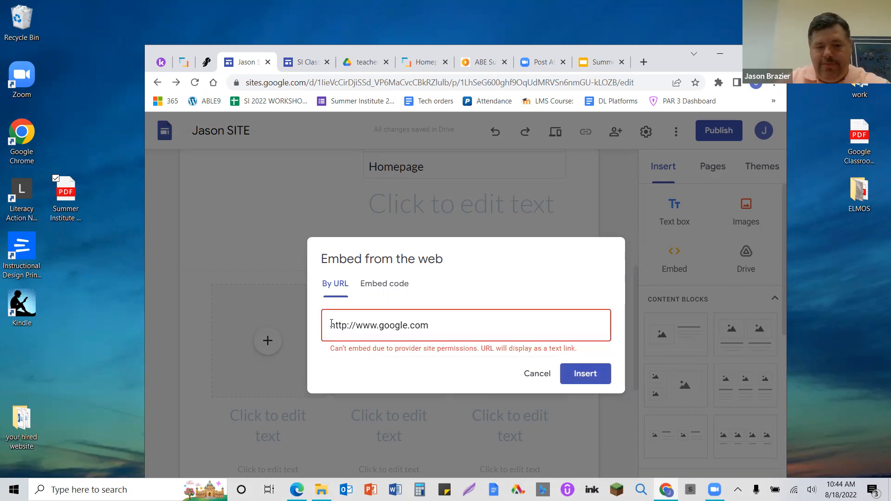
left_click(347, 325)
type("s")
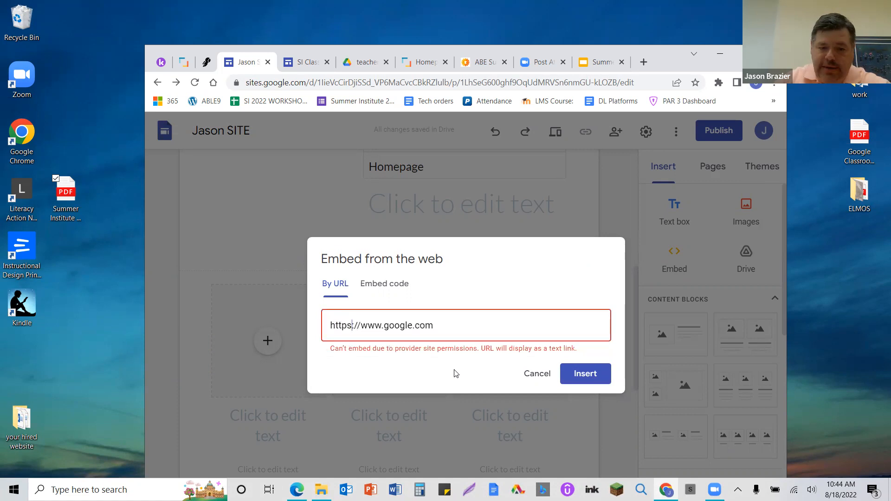
left_click_drag(437, 329, 384, 324)
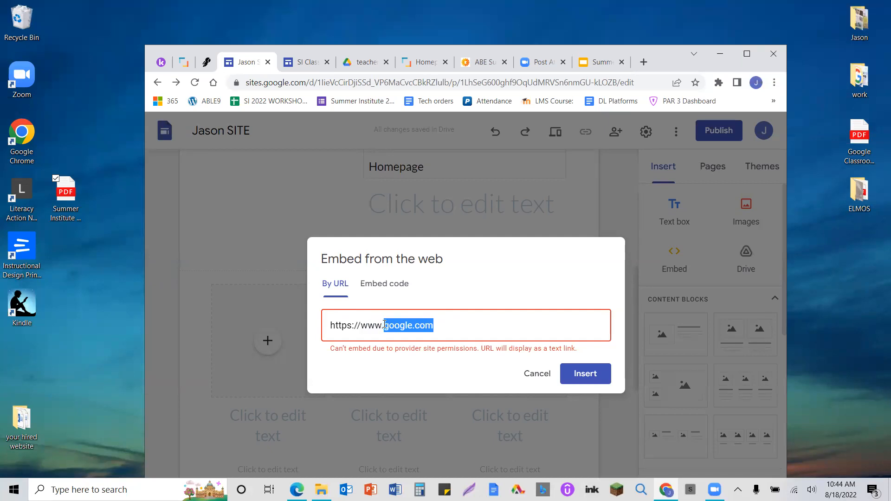
type("new")
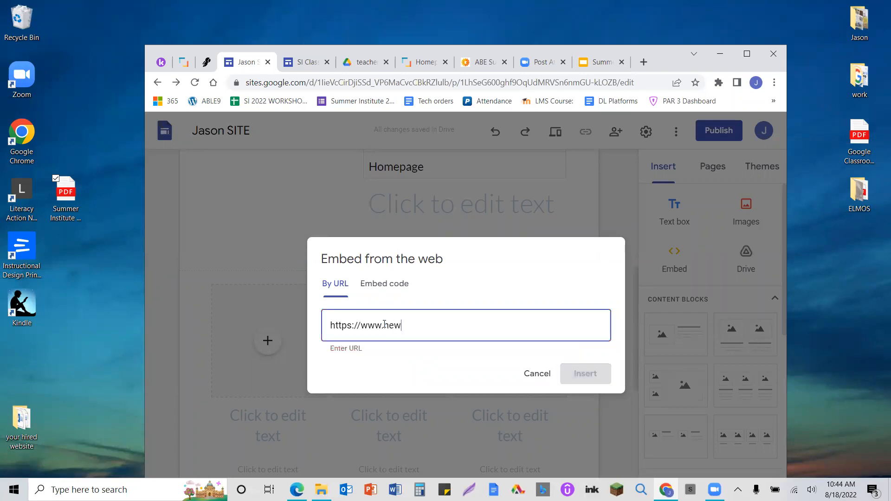
type("read")
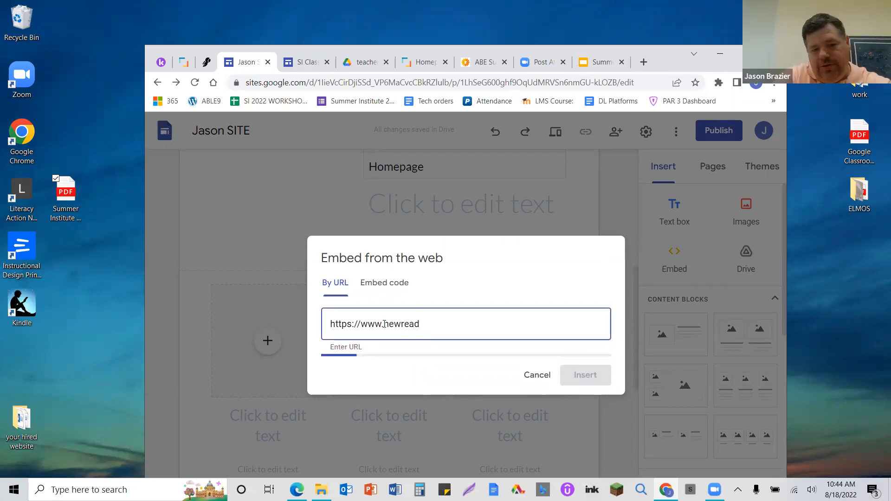
type("erspress.com")
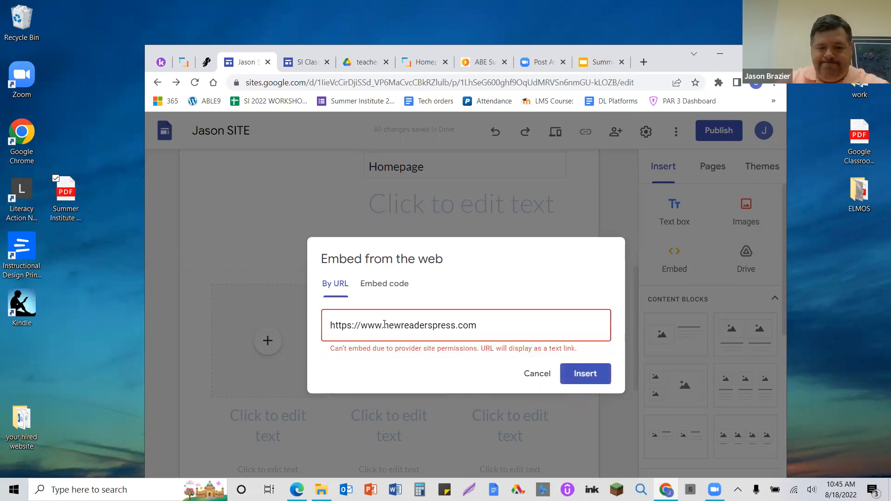
left_click_drag(483, 325, 386, 328)
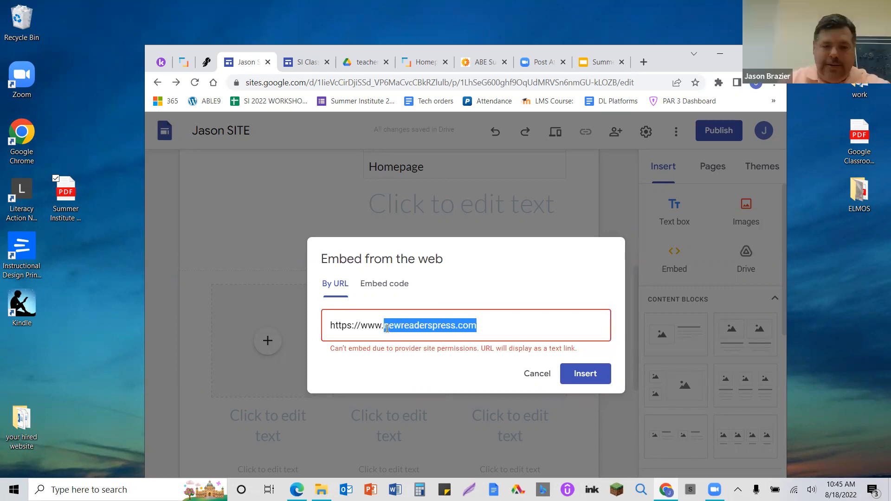
type("litera")
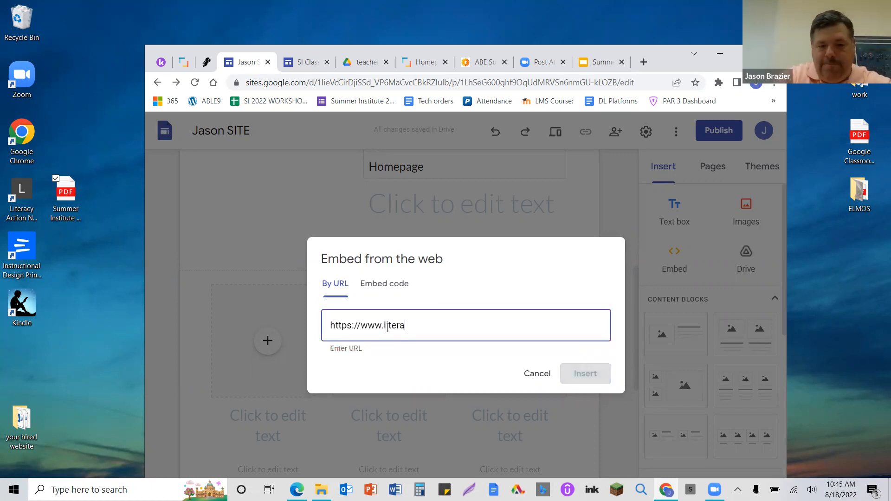
type("cy")
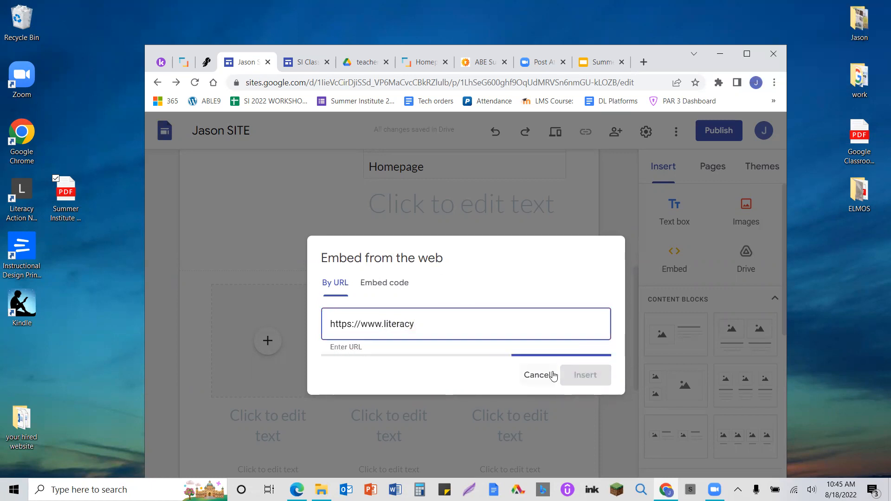
left_click(536, 375)
left_click(518, 398)
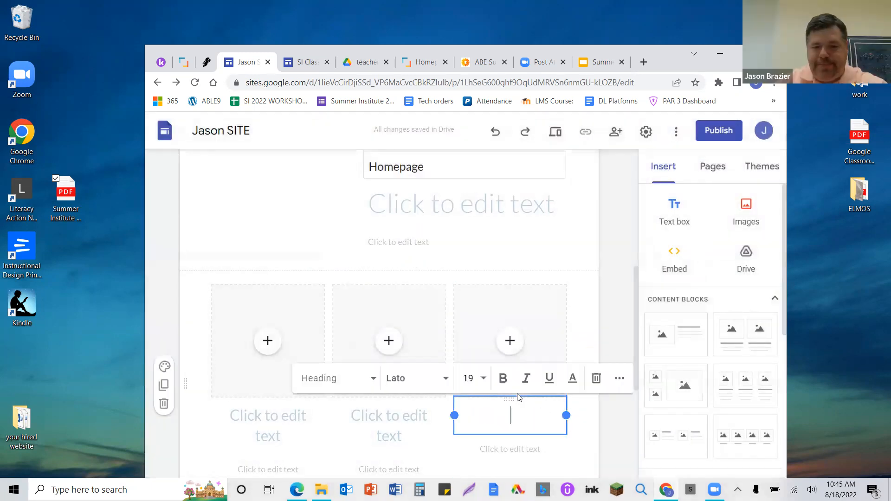
left_click(617, 378)
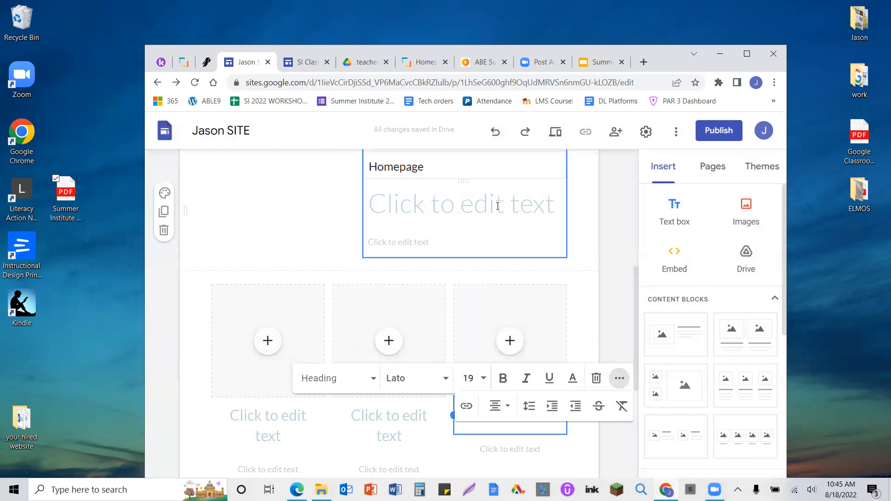
scroll(500, 206, "up", 6)
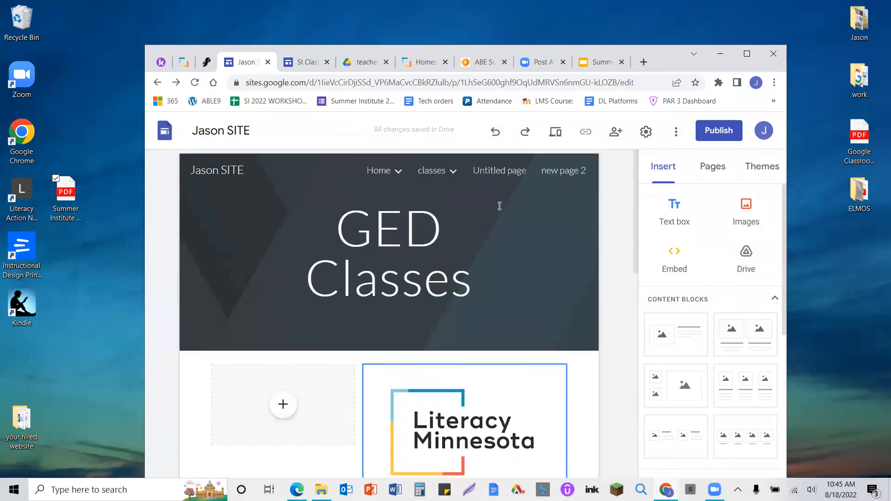
scroll(556, 186, "down", 3)
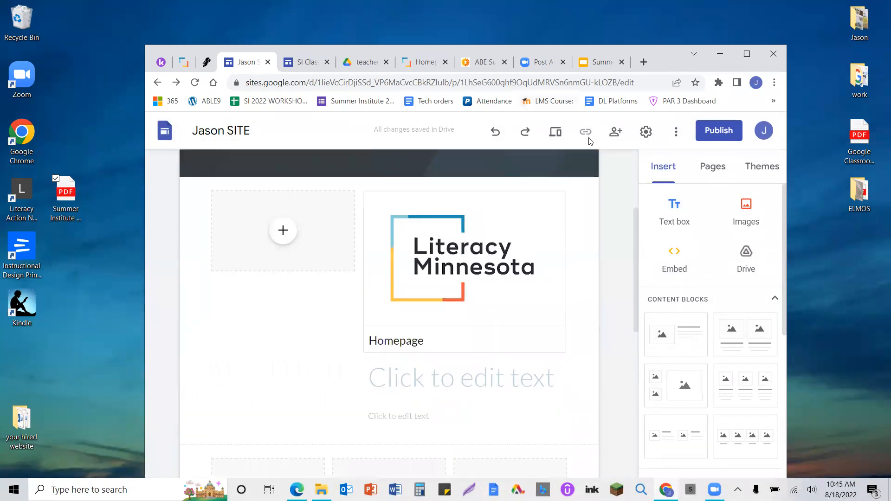
left_click(466, 380)
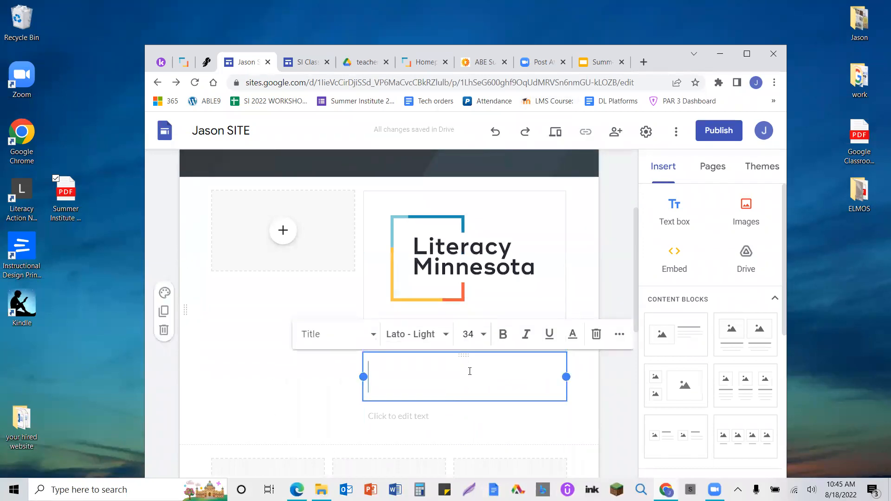
type("https://w")
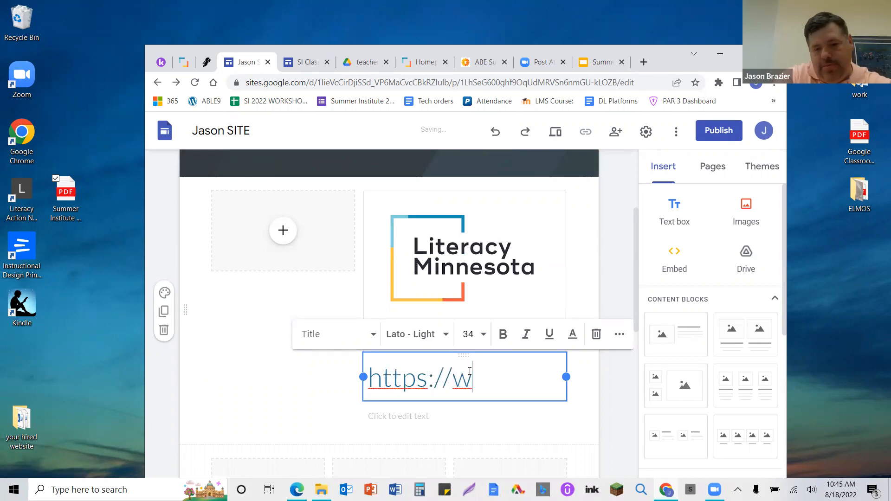
type("ww.eg")
key("BackSpace")
key("BackSpace")
type("goo")
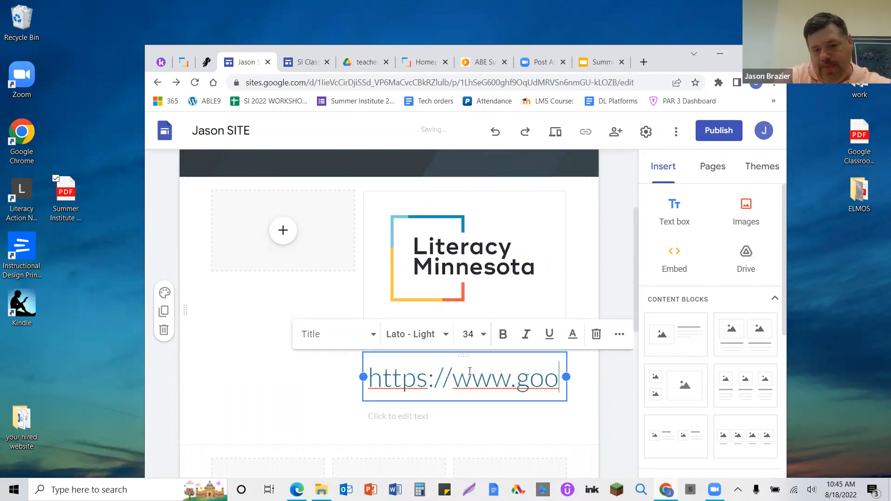
type("gle.com")
key("Return")
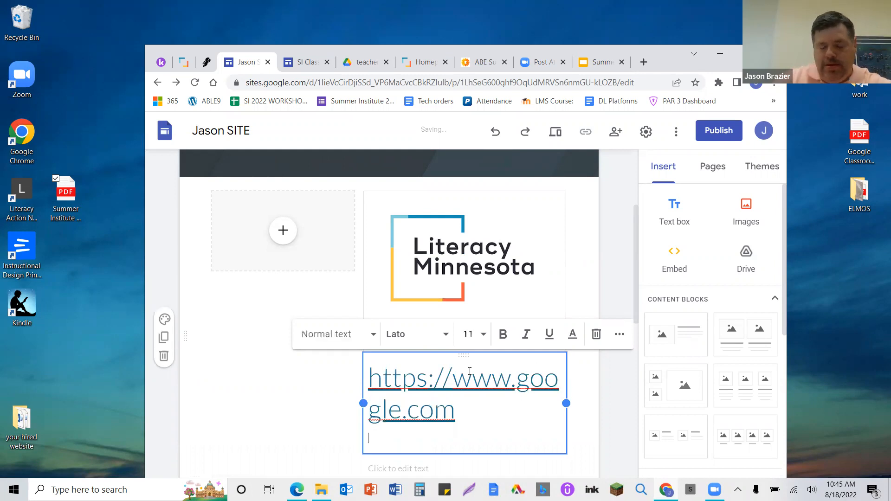
left_click(586, 382)
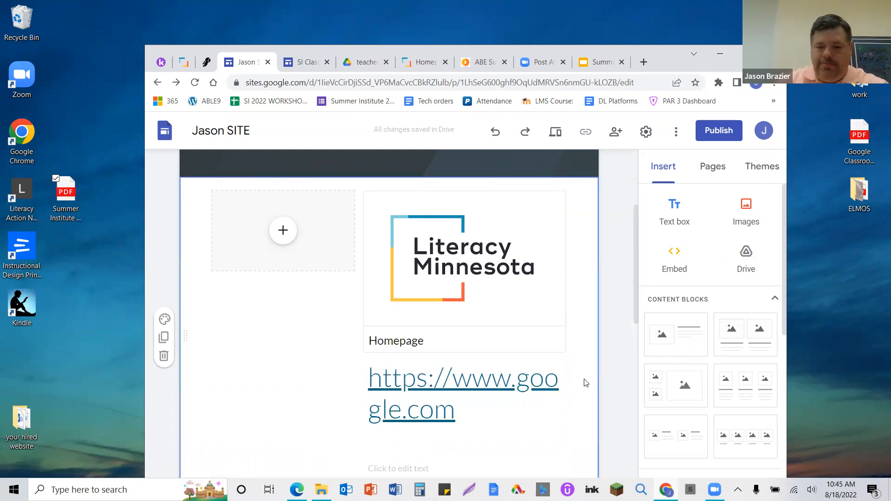
Preview the GED Classes page at phone size, test its google.com link and return to editing
scroll(585, 383, "down", 1)
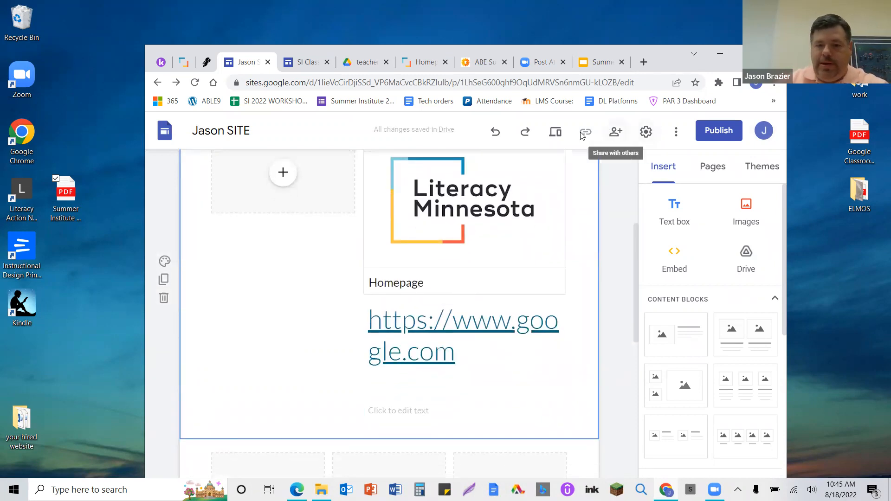
left_click(555, 133)
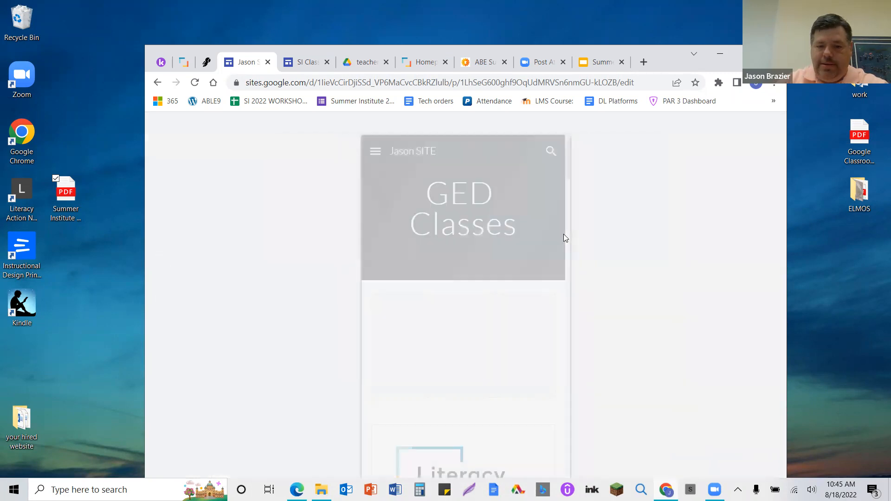
scroll(555, 245, "down", 8)
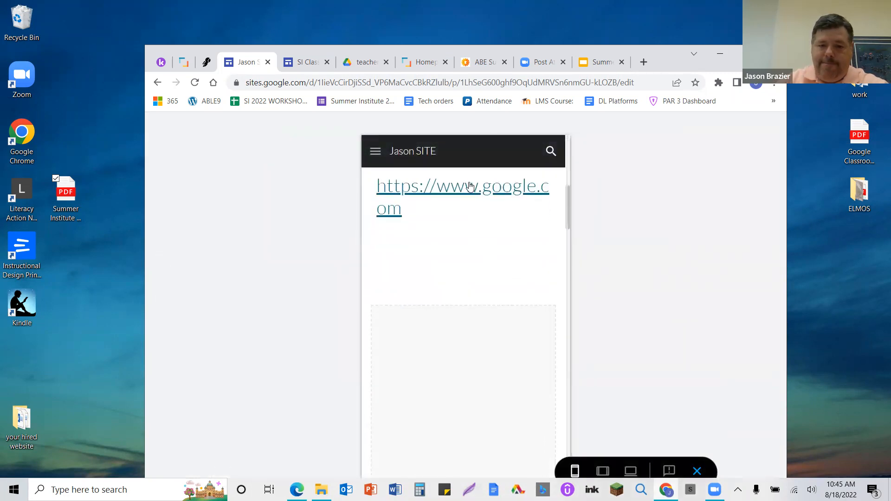
left_click(470, 186)
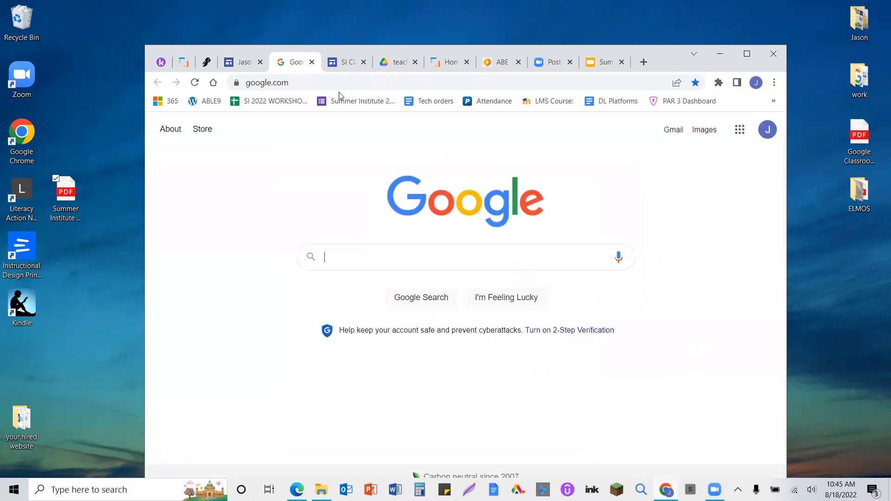
left_click(240, 61)
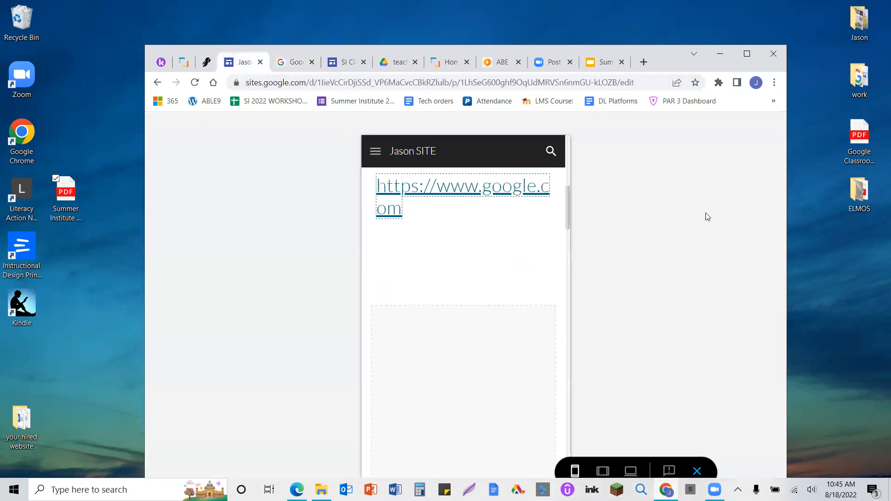
left_click(697, 471)
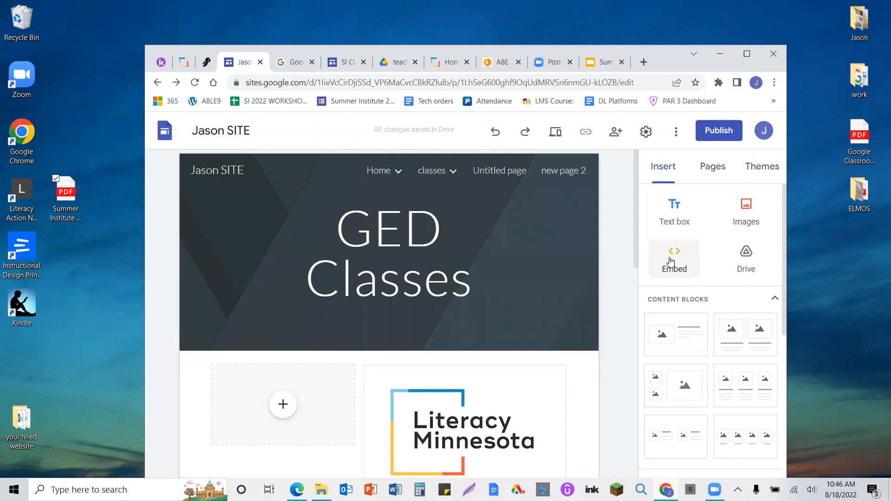
Examine the sharing settings of Jason SITE, including the suggested people to add, and close them without changes
left_click(616, 134)
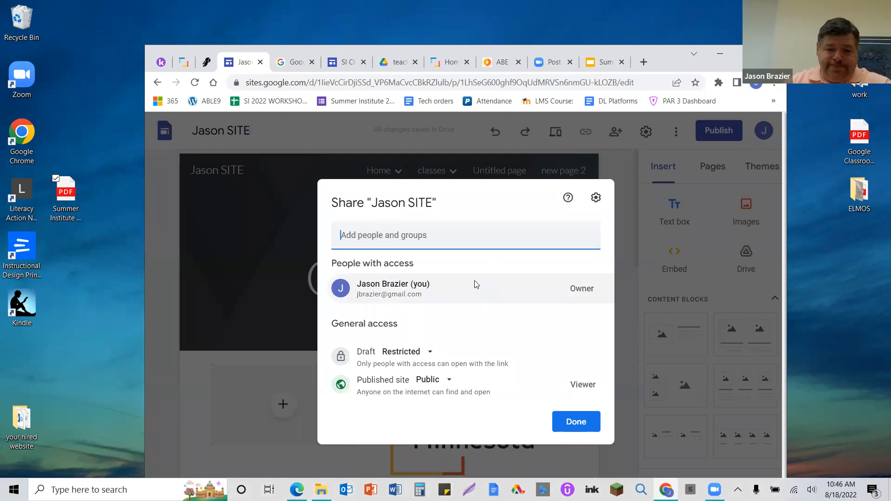
left_click(429, 237)
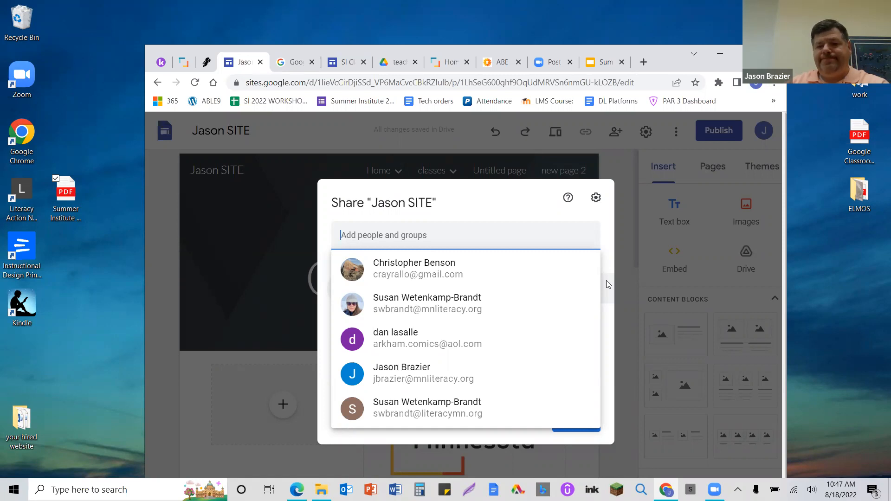
left_click(626, 173)
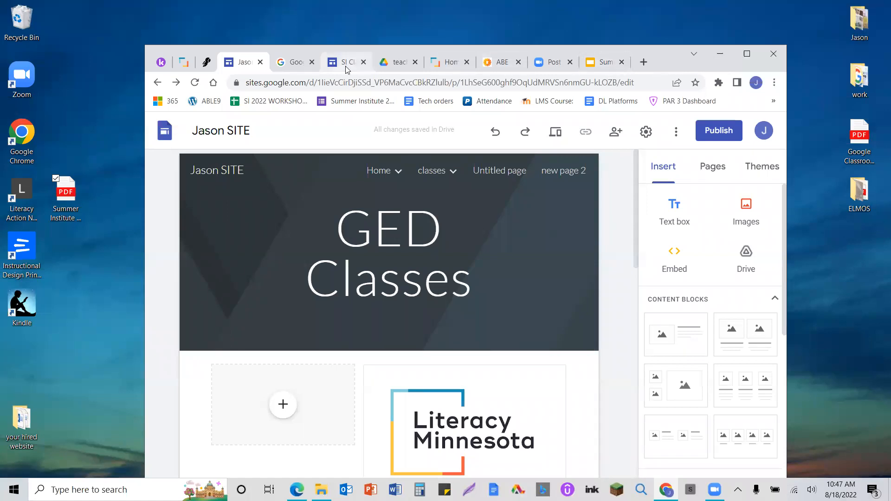
Review the published SI Class Template home page in a maximized window, and restore the window size
scroll(520, 199, "down", 10)
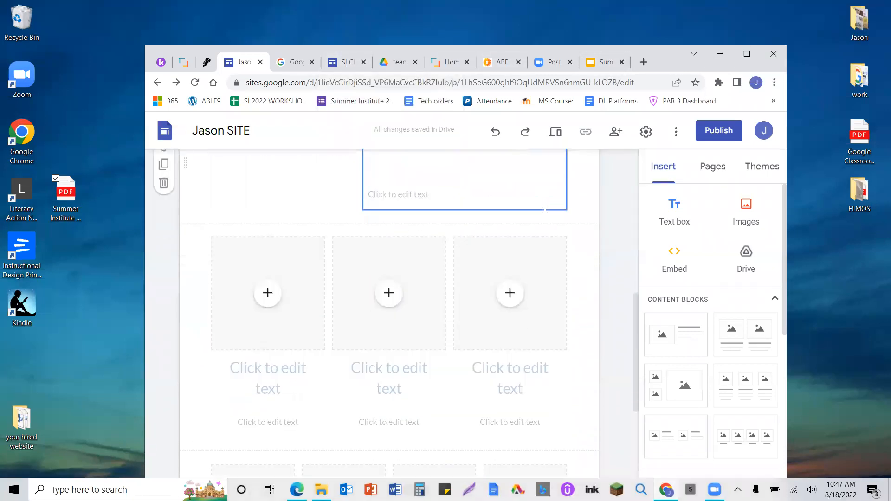
scroll(545, 204, "up", 10)
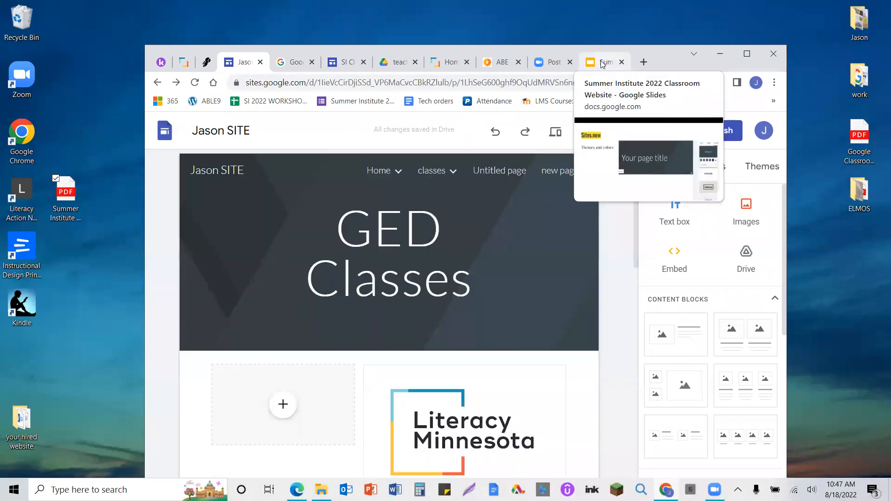
left_click(498, 62)
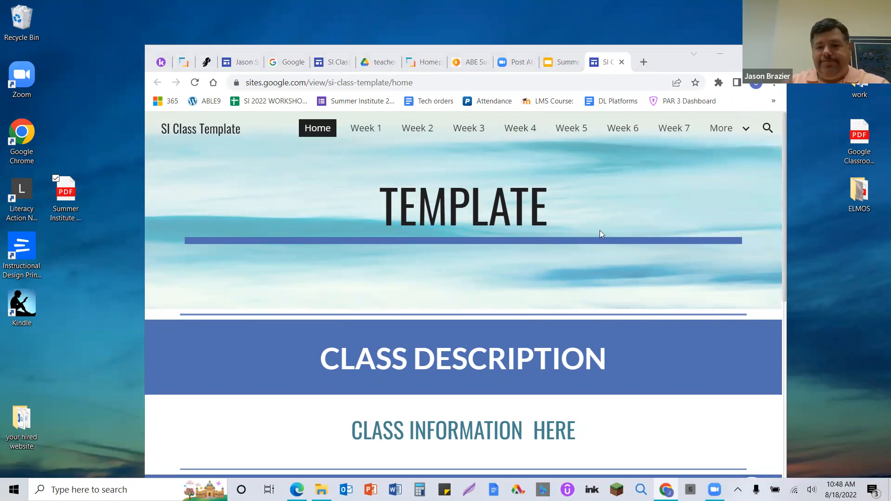
scroll(600, 230, "down", 3)
scroll(598, 233, "up", 3)
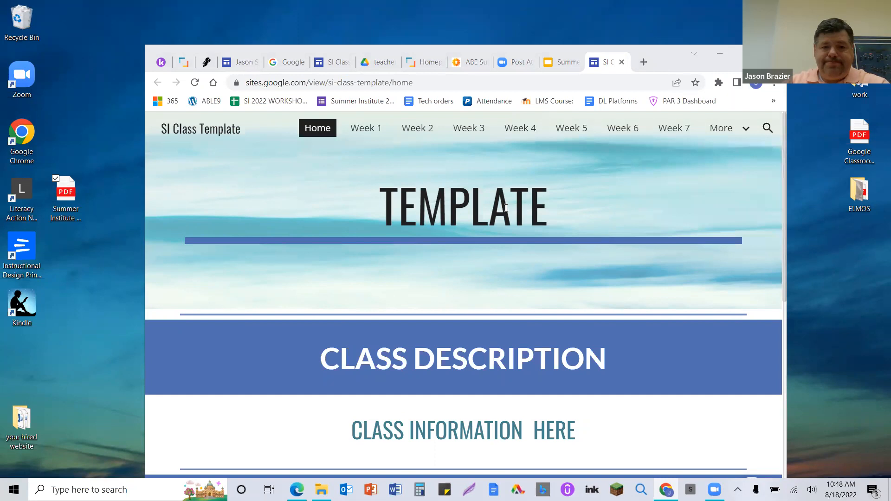
key("super+Up")
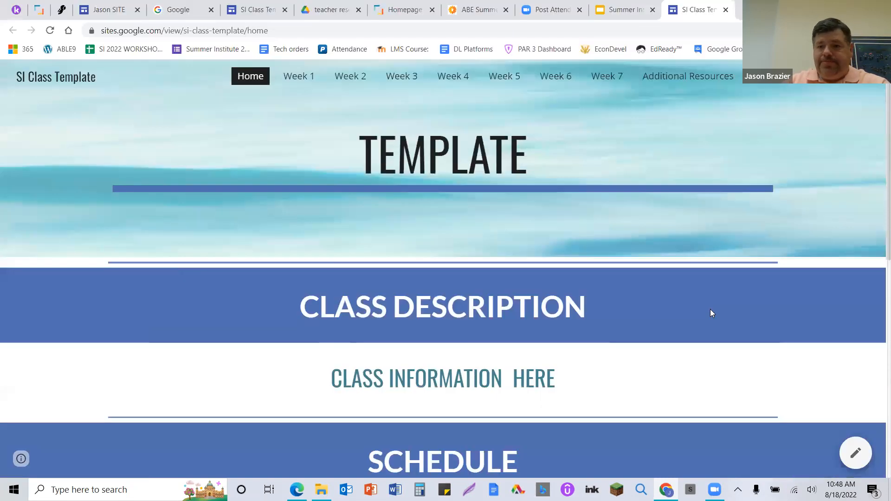
scroll(587, 370, "down", 8)
scroll(582, 376, "up", 8)
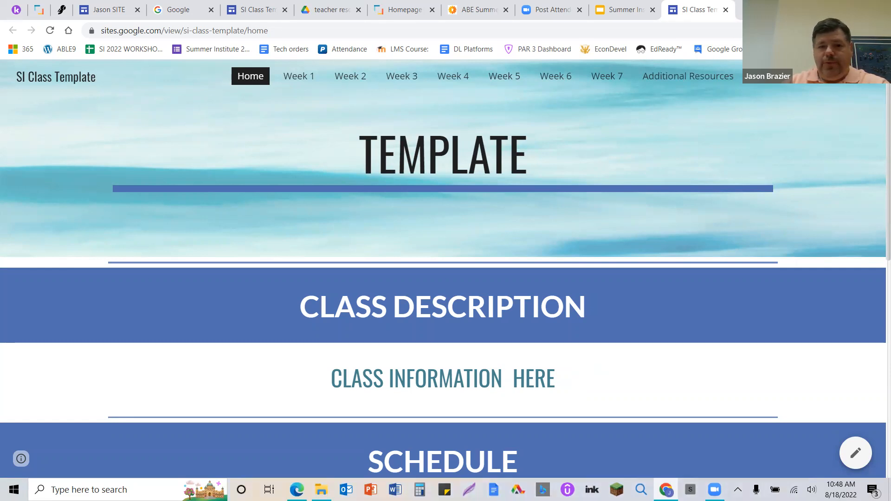
left_click(851, 7)
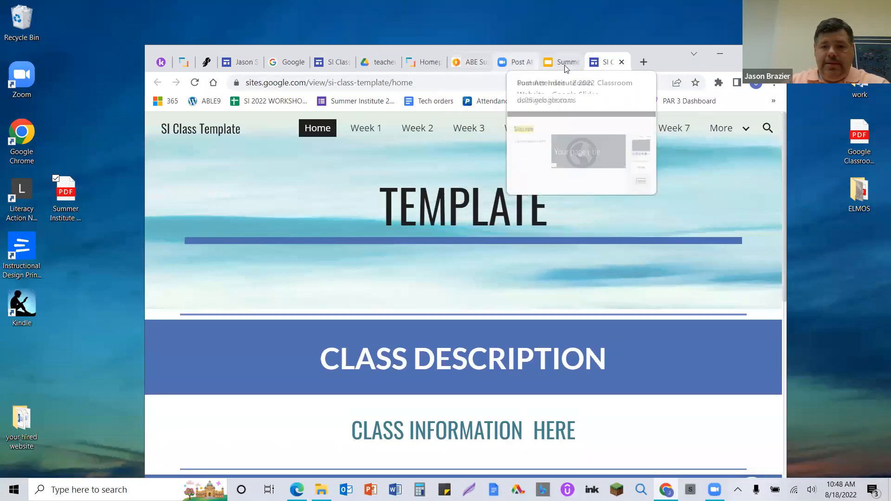
Switch to the Summer Institute 2022 Classroom Website presentation and advance to the Classroom Template slide
left_click(552, 70)
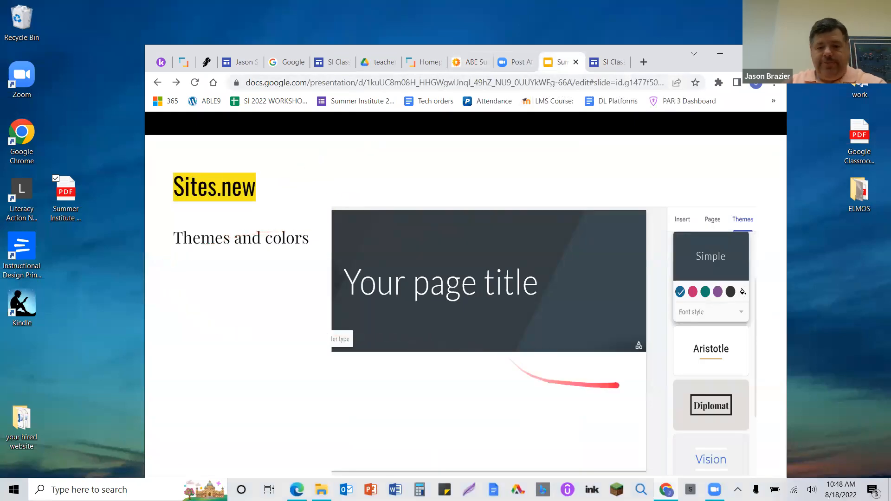
left_click(625, 340)
left_click(625, 340)
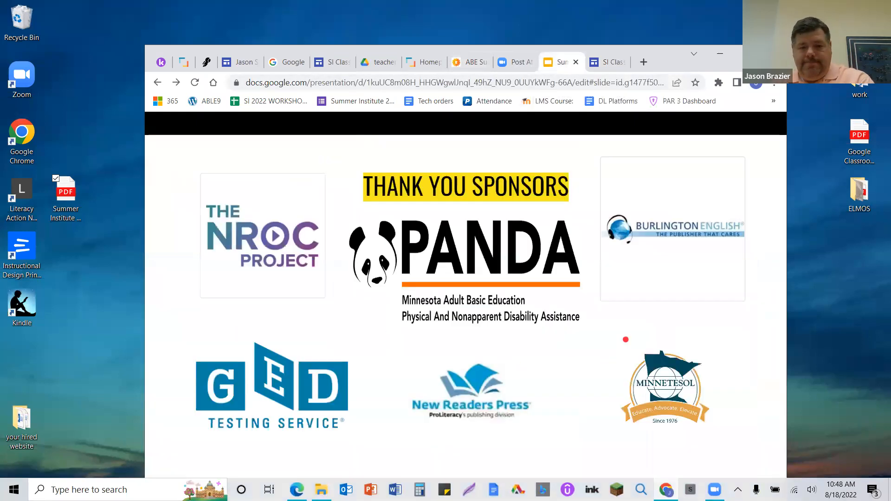
left_click(625, 339)
left_click(625, 339)
left_click(625, 339)
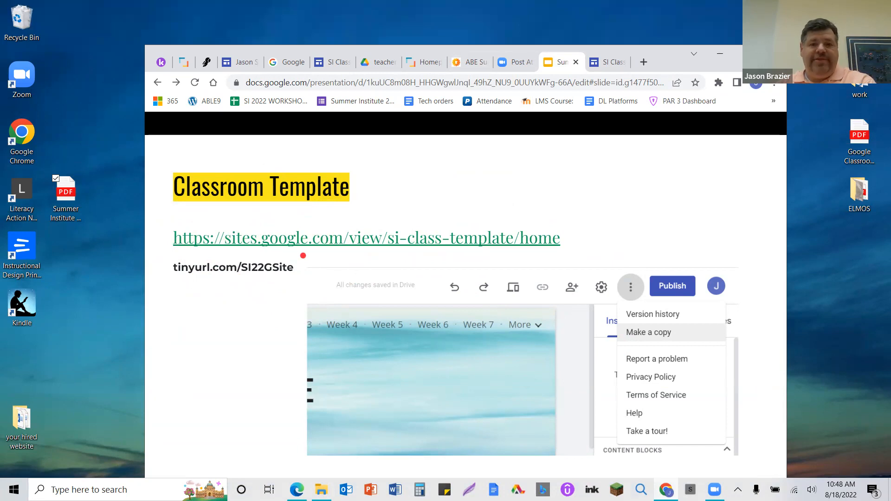
Present the More Resources and Thank You slides, revisiting More Resources once before ending on Thank You
key("Right")
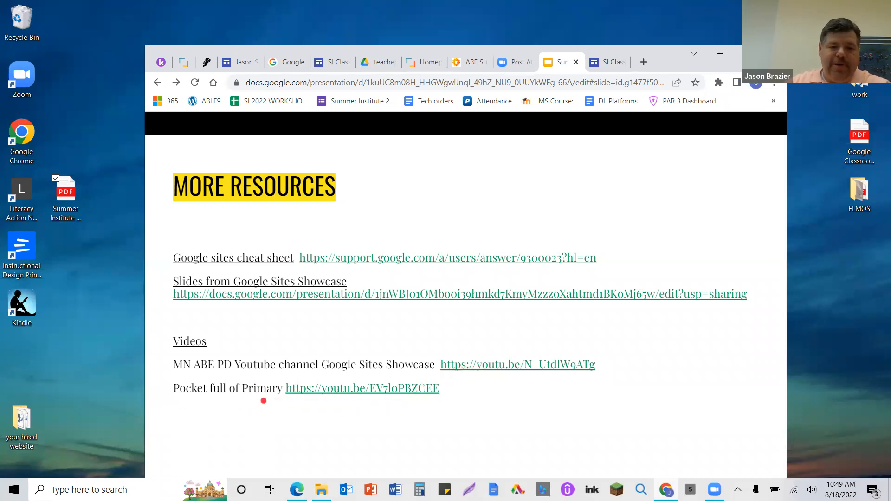
left_click(281, 401)
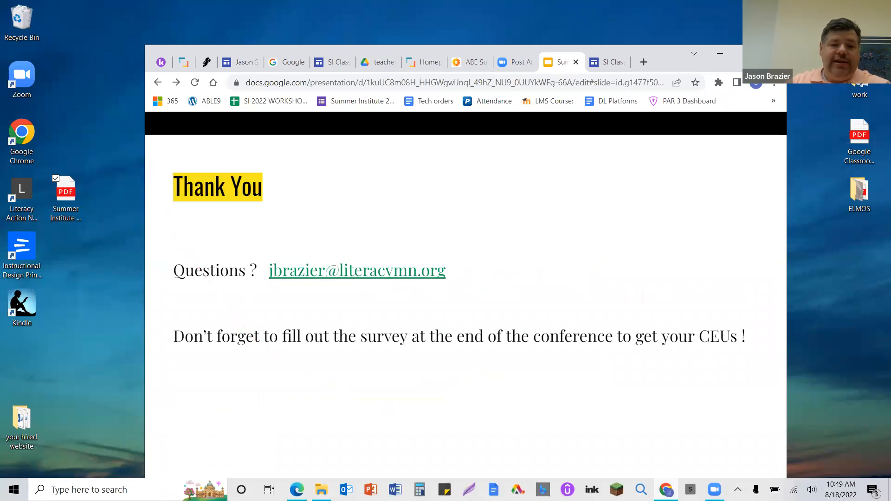
key("Left")
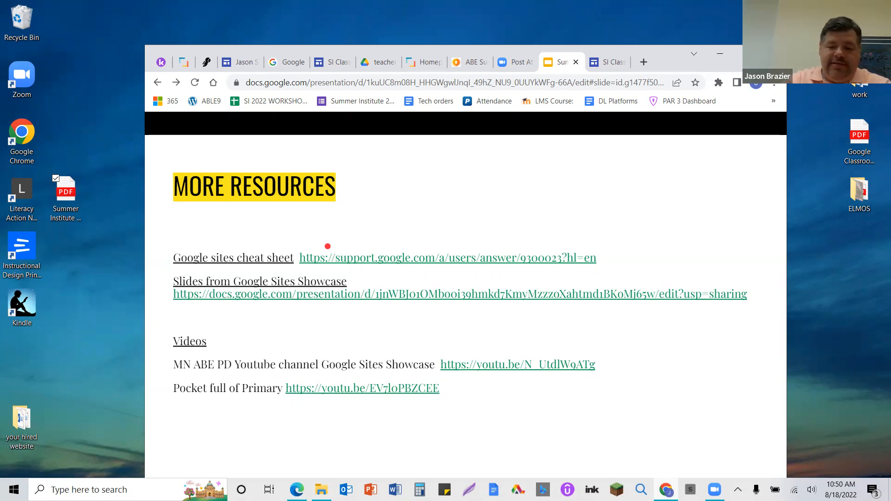
key("Right")
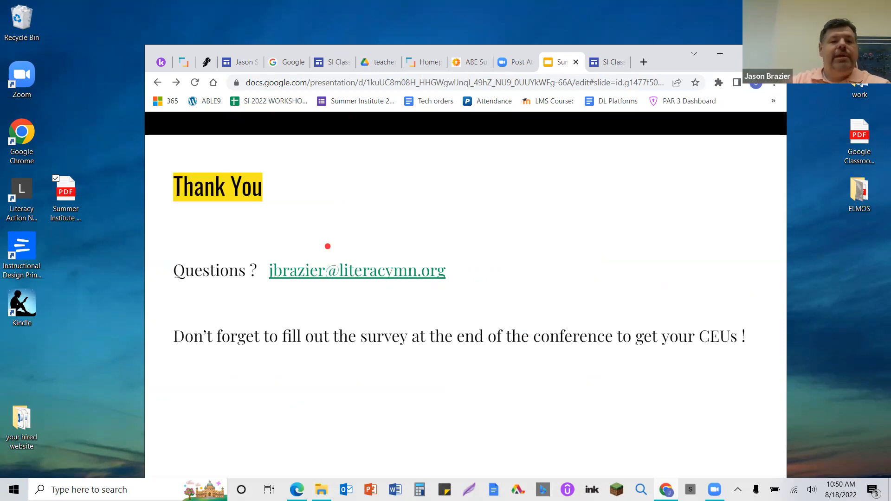